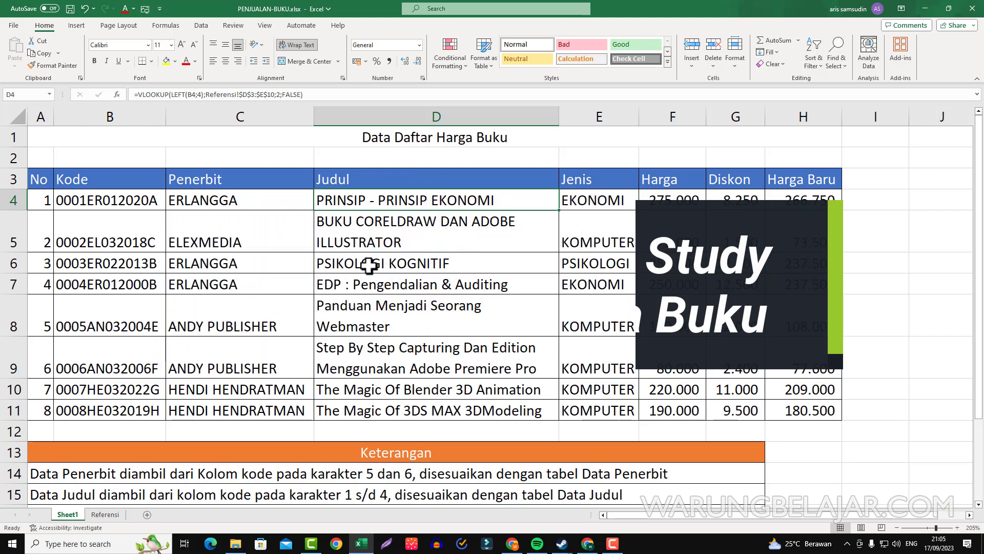
Step: Review the existing Judul and Penerbit lookup formulas and the Referensi lookup tables
{"action": "left_click", "coordinate": [377, 264]}
{"action": "left_click", "coordinate": [493, 282]}
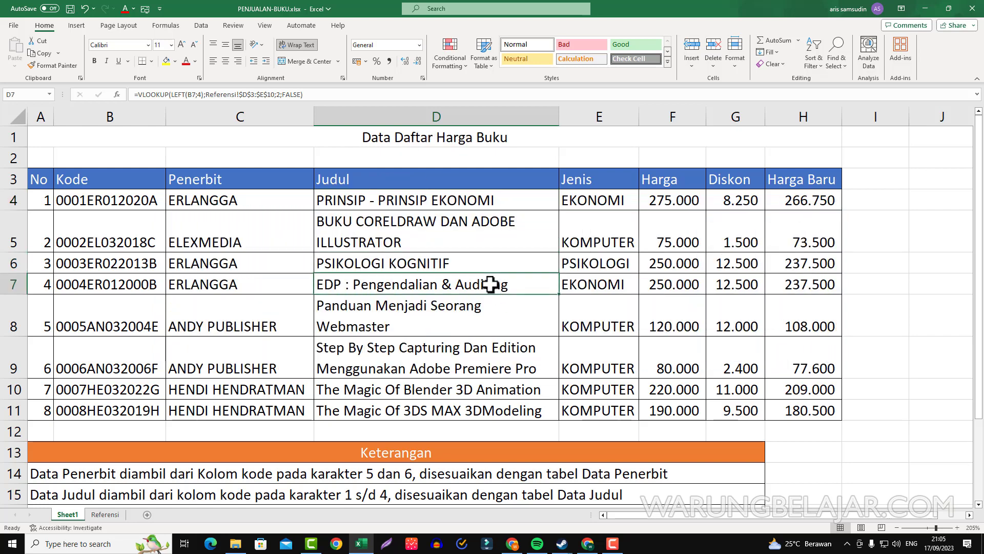
{"action": "left_click", "coordinate": [479, 322]}
{"action": "left_click", "coordinate": [467, 357]}
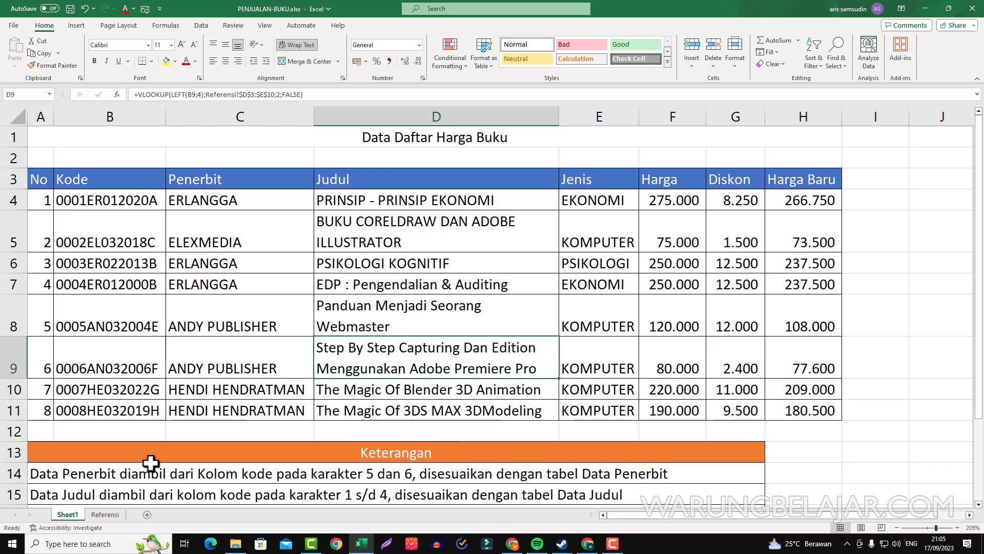
{"action": "left_click", "coordinate": [107, 515]}
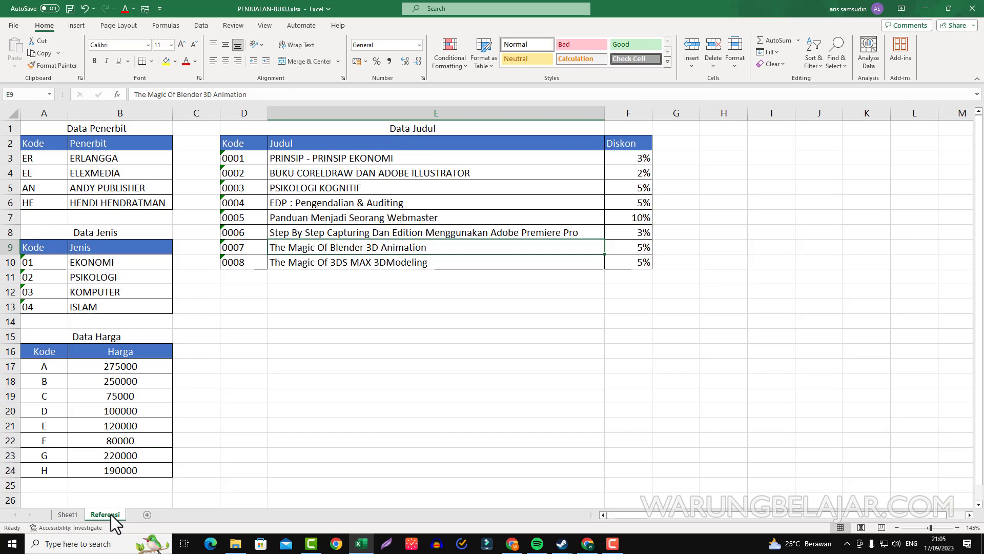
{"action": "left_click", "coordinate": [67, 514]}
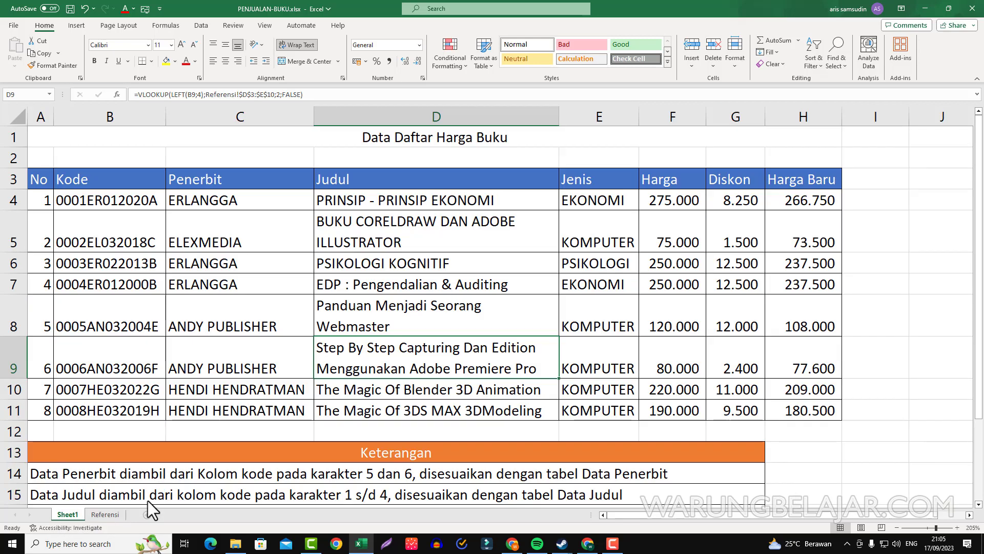
{"action": "left_click", "coordinate": [232, 395]}
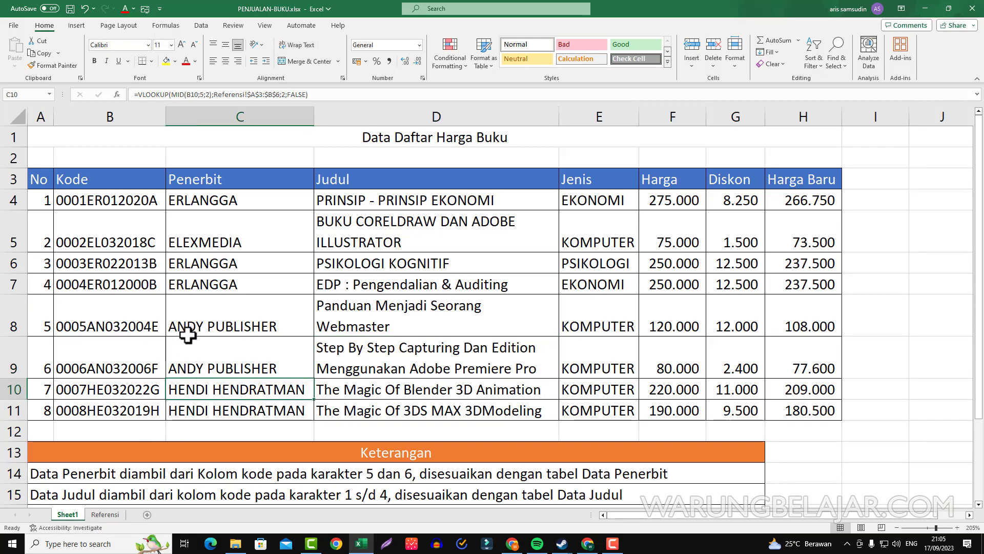
Step: Inspect row 4's Penerbit through Harga Baru formulas, including Harga Baru =F4-G4
{"action": "mouse_move", "coordinate": [222, 179]}
{"action": "left_mouse_down"}
{"action": "mouse_move", "coordinate": [763, 179]}
{"action": "mouse_move", "coordinate": [786, 246]}
{"action": "mouse_move", "coordinate": [774, 413]}
{"action": "left_mouse_up"}
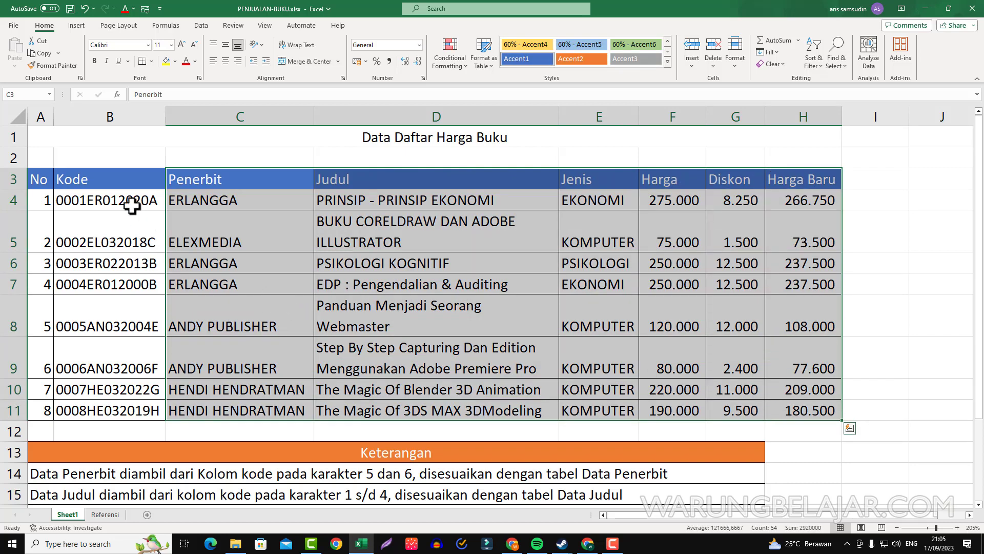
{"action": "left_click_drag", "start_coordinate": [124, 182], "coordinate": [104, 410]}
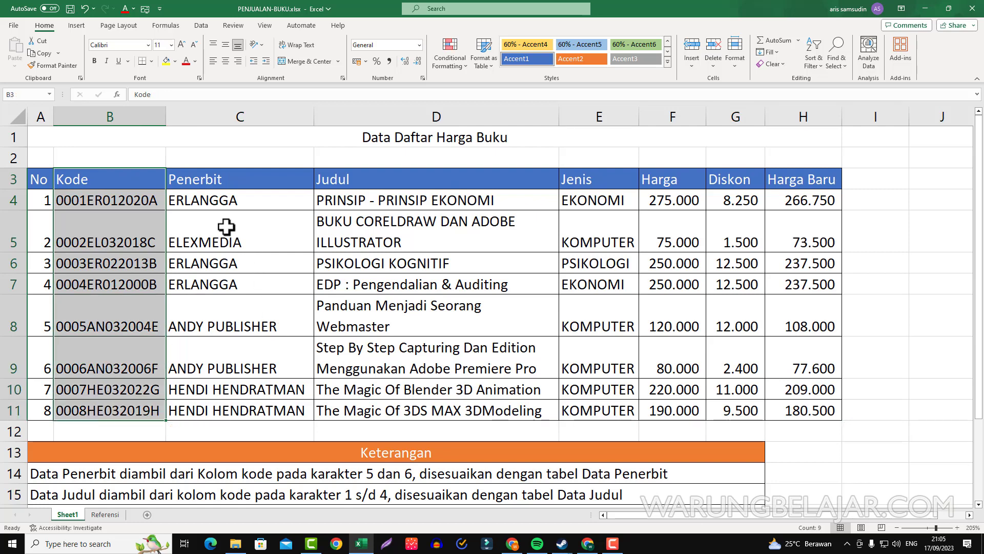
{"action": "left_click", "coordinate": [219, 201]}
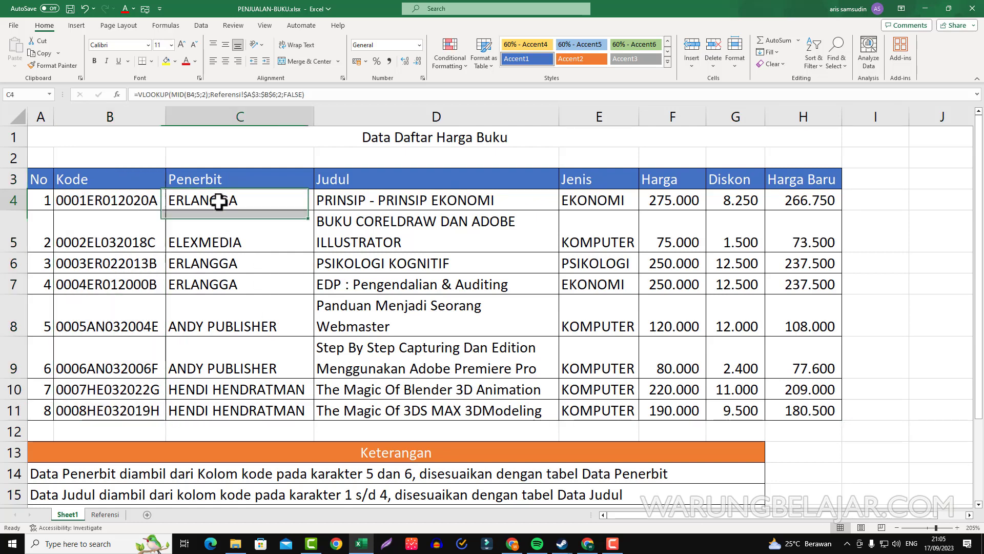
{"action": "left_click", "coordinate": [416, 202]}
{"action": "left_click", "coordinate": [598, 200]}
{"action": "left_click", "coordinate": [681, 200]}
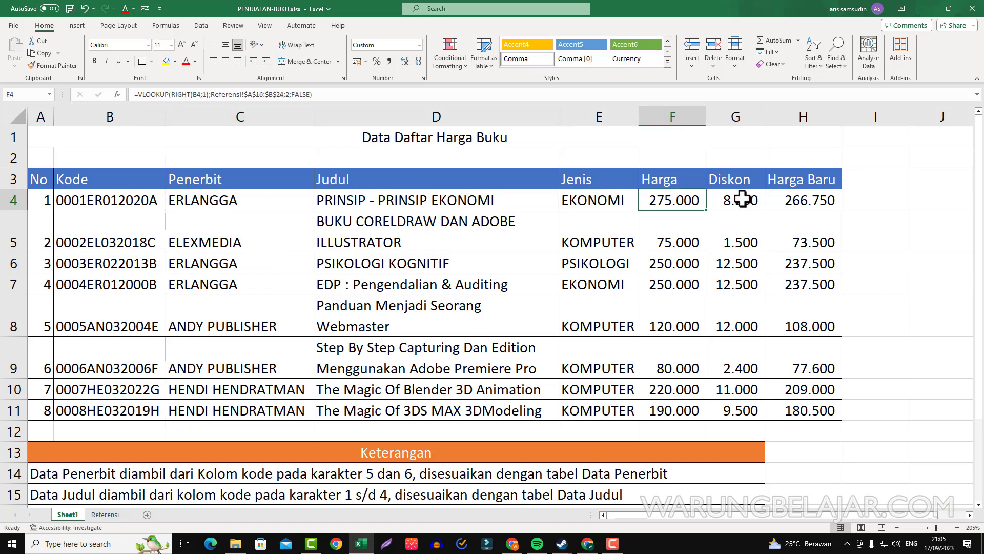
{"action": "left_click", "coordinate": [741, 199]}
{"action": "left_click", "coordinate": [806, 200]}
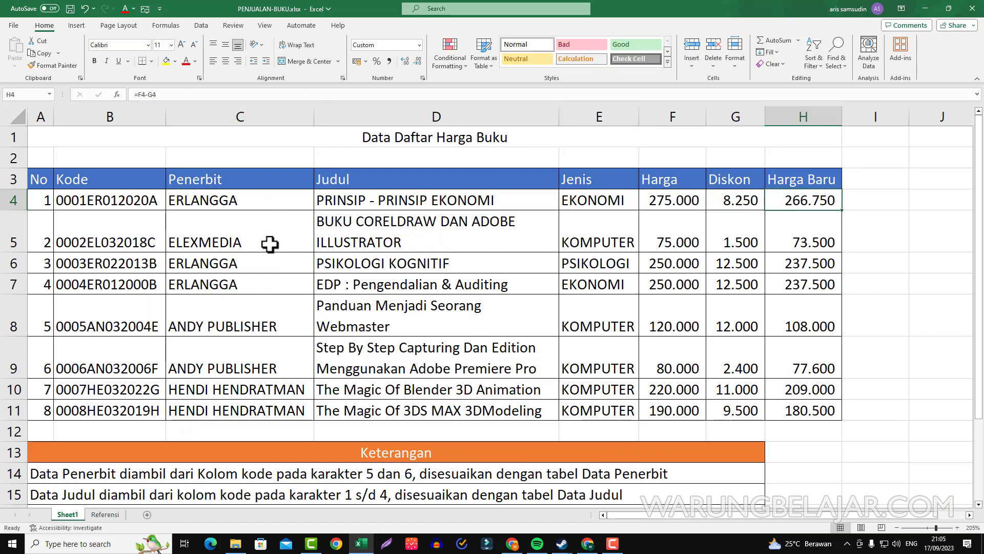
{"action": "left_click_drag", "start_coordinate": [263, 204], "coordinate": [815, 410]}
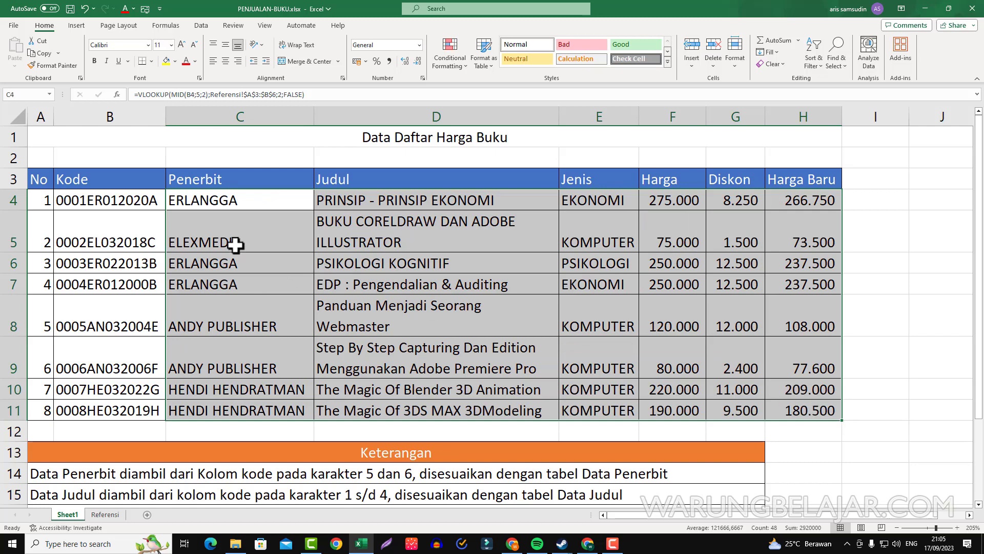
{"action": "scroll", "coordinate": [151, 236], "scroll_direction": "down", "scroll_amount": 2}
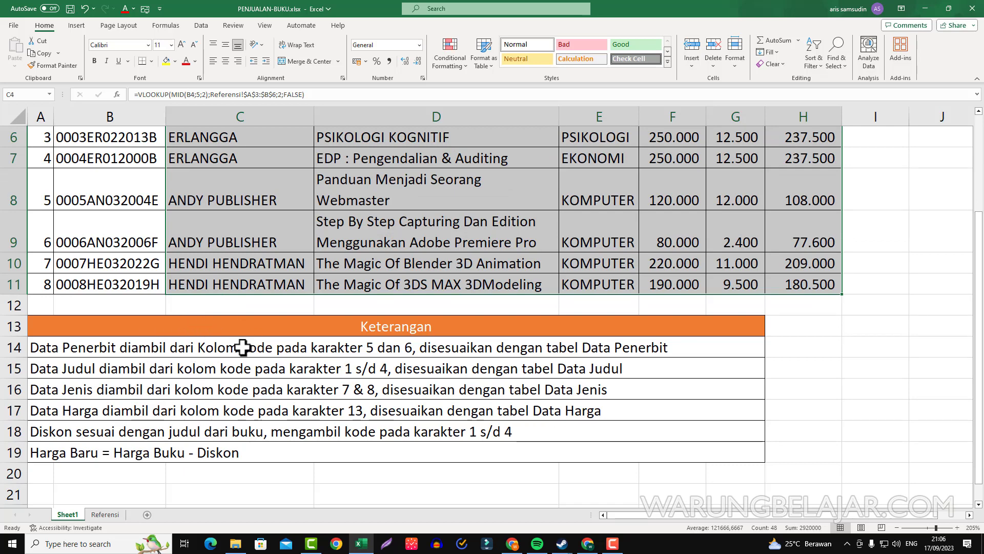
Step: Delete all result values in C4:H11
{"action": "left_click", "coordinate": [105, 514]}
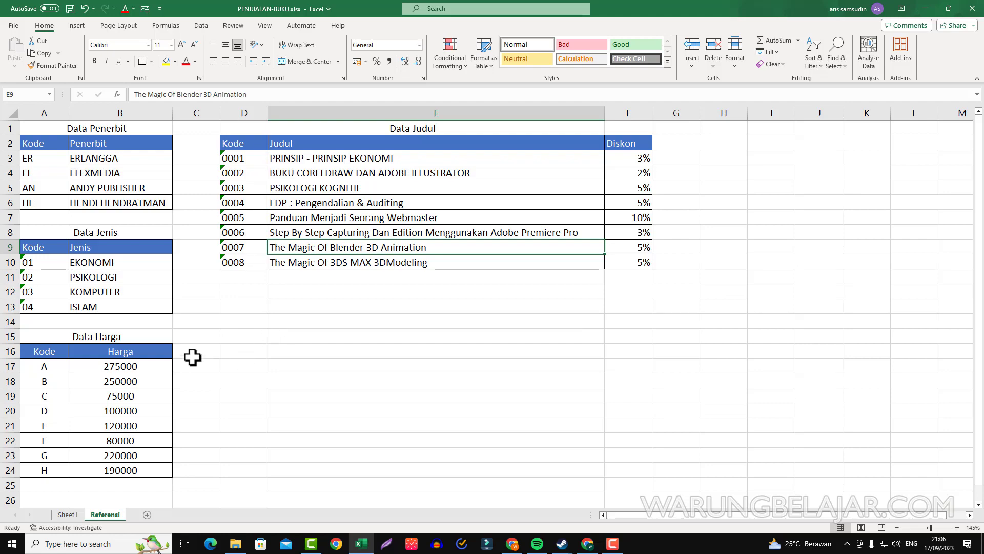
{"action": "left_click", "coordinate": [64, 517]}
{"action": "scroll", "coordinate": [347, 328], "scroll_direction": "up", "scroll_amount": 1}
{"action": "scroll", "coordinate": [470, 346], "scroll_direction": "up", "scroll_amount": 1}
{"action": "left_click", "coordinate": [471, 346]}
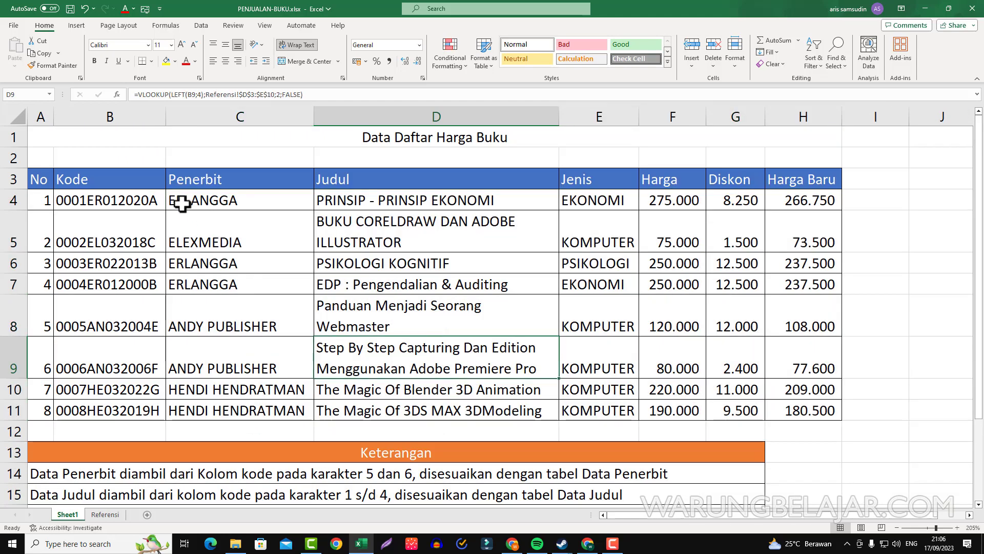
{"action": "mouse_move", "coordinate": [197, 199]}
{"action": "left_mouse_down"}
{"action": "mouse_move", "coordinate": [534, 283]}
{"action": "mouse_move", "coordinate": [792, 408]}
{"action": "left_mouse_up"}
{"action": "key", "text": "Delete"}
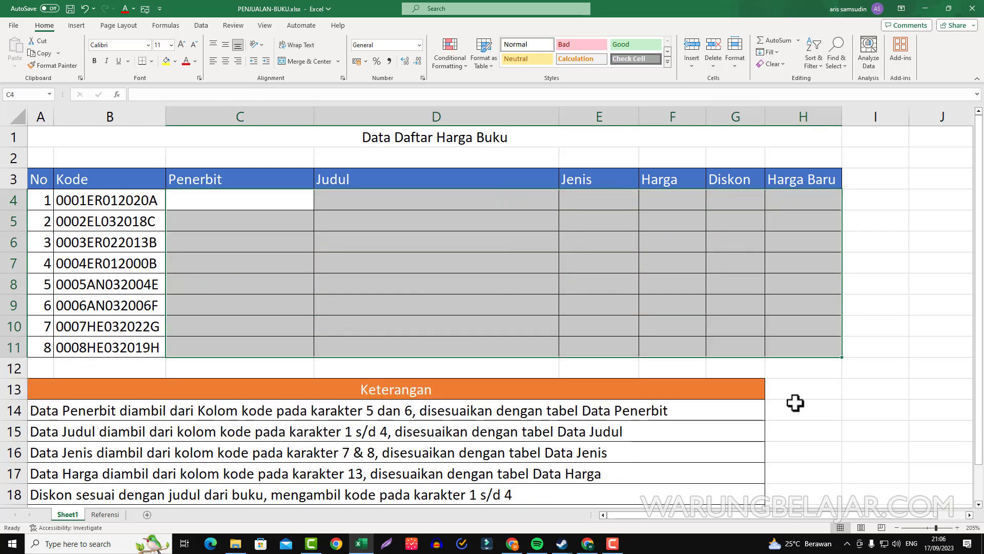
Step: Check the emptied C4:H11 area and Keterangan notes, then select the book codes B4:B11
{"action": "left_click", "coordinate": [172, 248]}
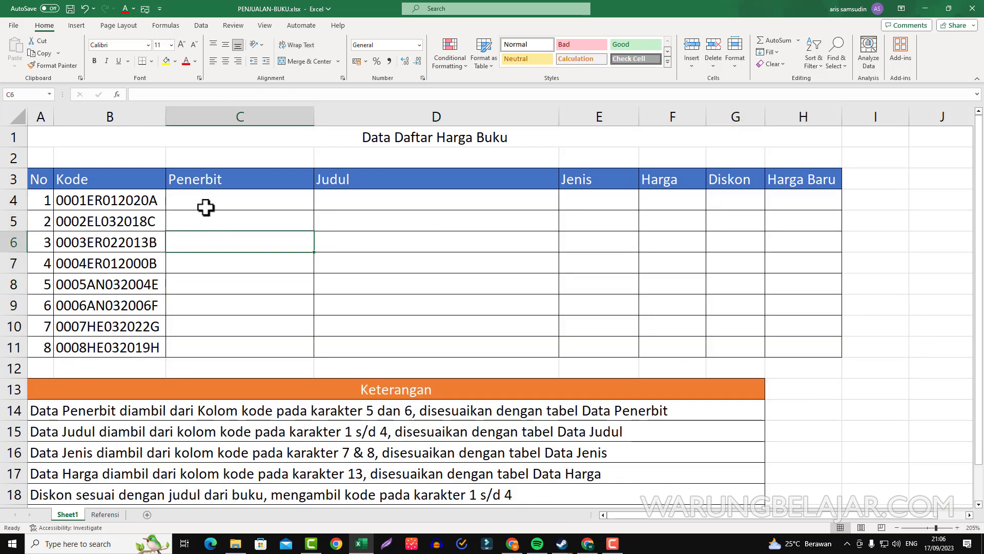
{"action": "left_click_drag", "start_coordinate": [205, 207], "coordinate": [770, 342]}
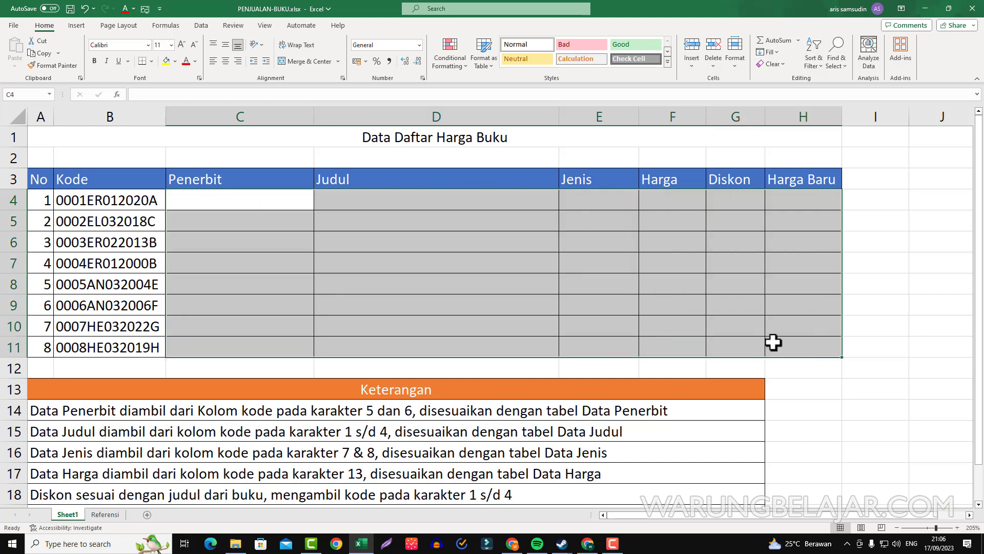
{"action": "left_click", "coordinate": [364, 342]}
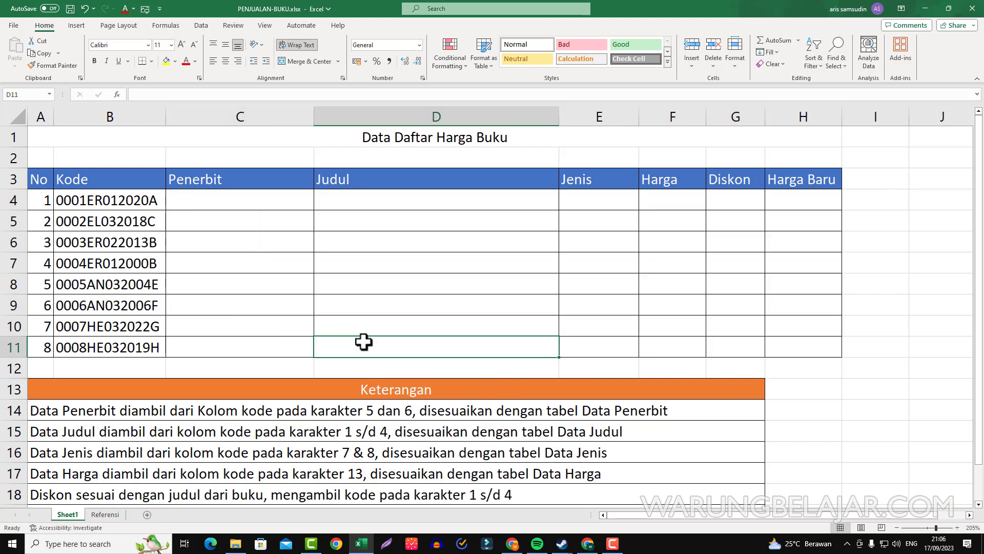
{"action": "left_click", "coordinate": [265, 206]}
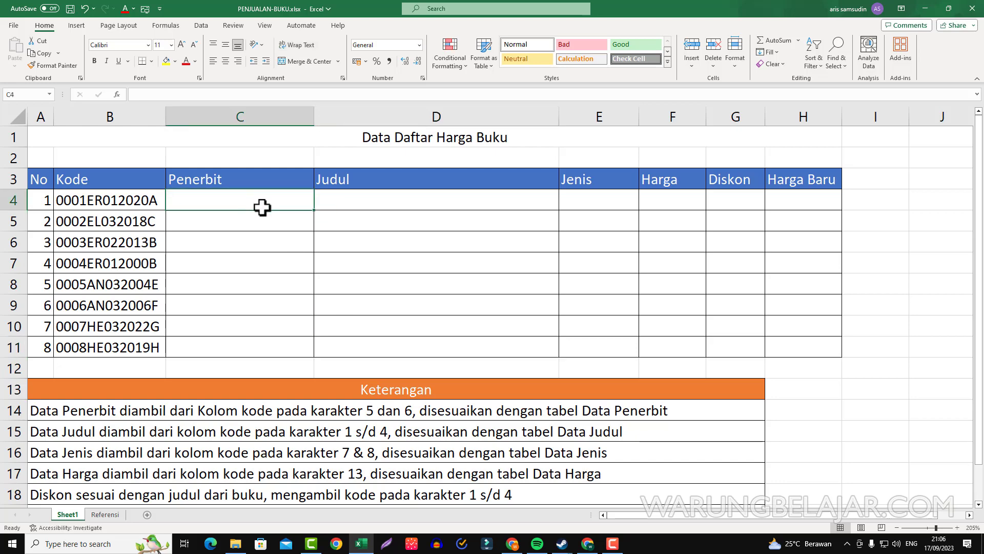
{"action": "left_click", "coordinate": [248, 387]}
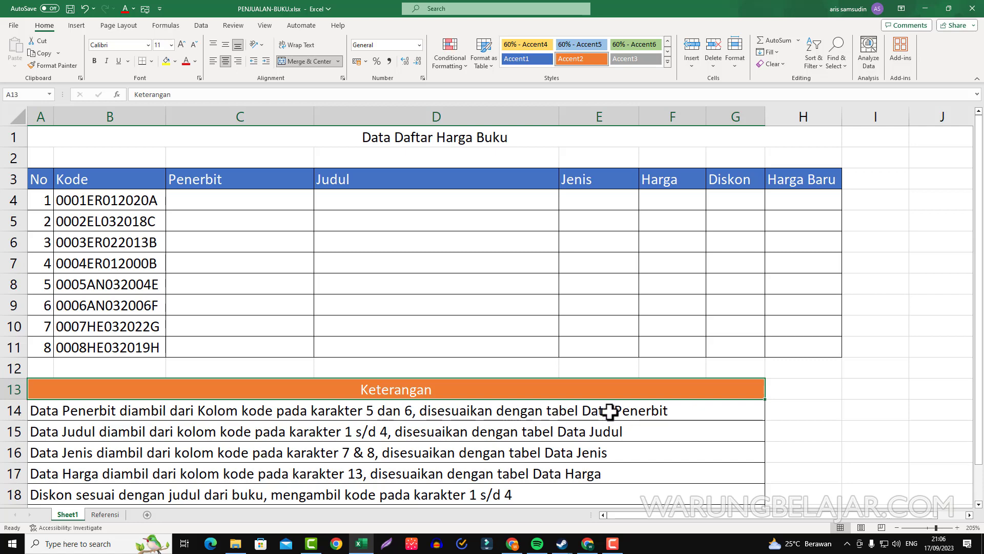
{"action": "left_click", "coordinate": [103, 210]}
{"action": "left_click_drag", "start_coordinate": [103, 210], "coordinate": [114, 344]}
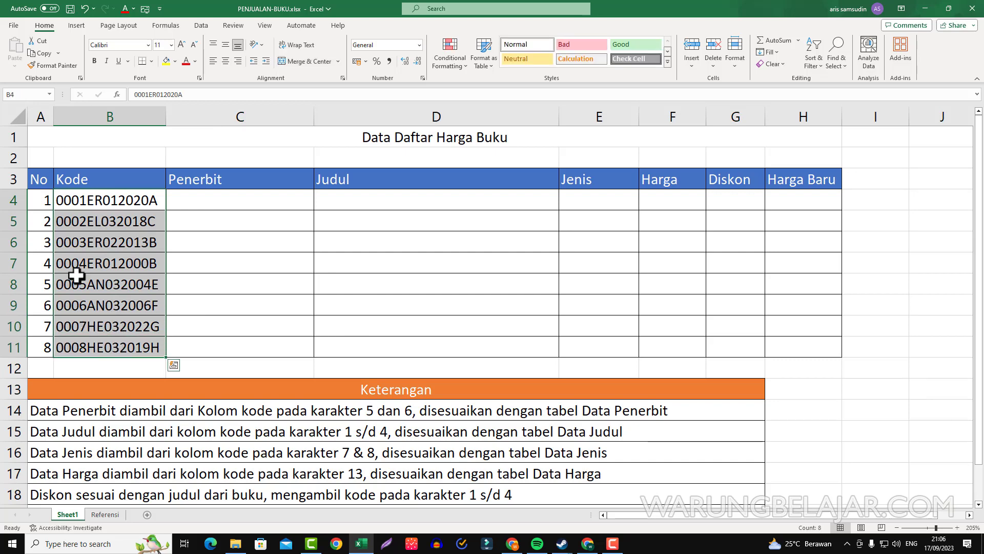
{"action": "scroll", "coordinate": [63, 215], "scroll_direction": "up", "scroll_amount": 2, "text": "ctrl"}
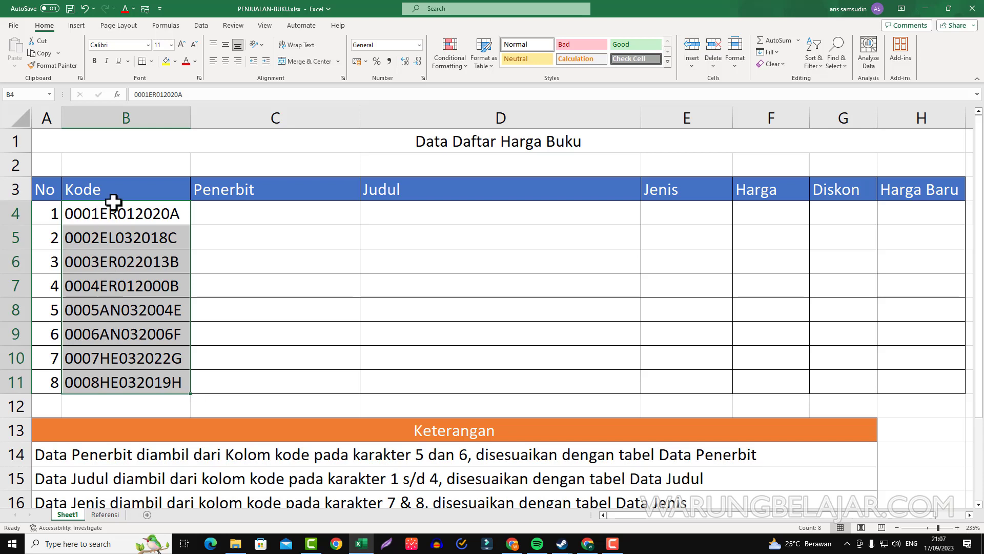
Step: Select the Data Penerbit table A3:B6 on the Referensi sheet
{"action": "left_click", "coordinate": [123, 214]}
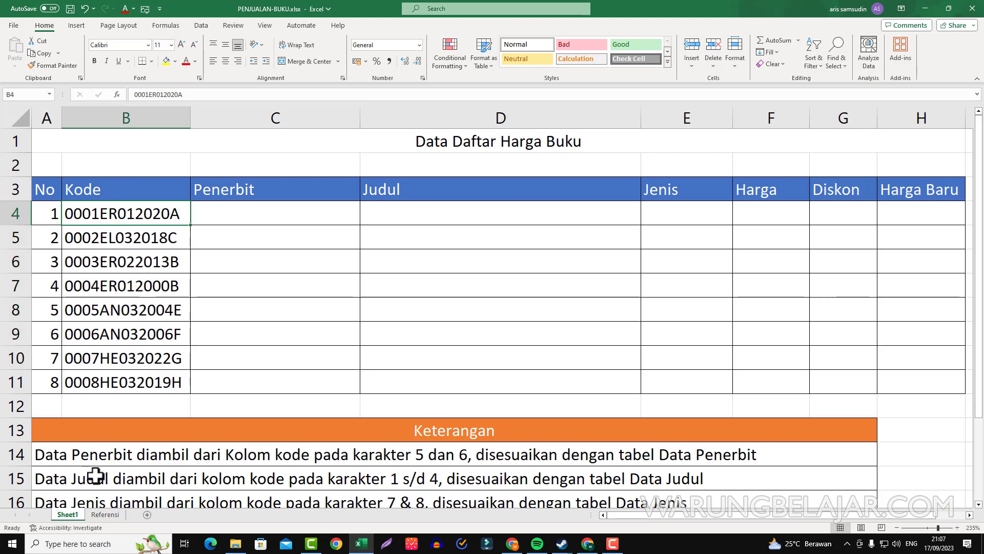
{"action": "left_click", "coordinate": [105, 515]}
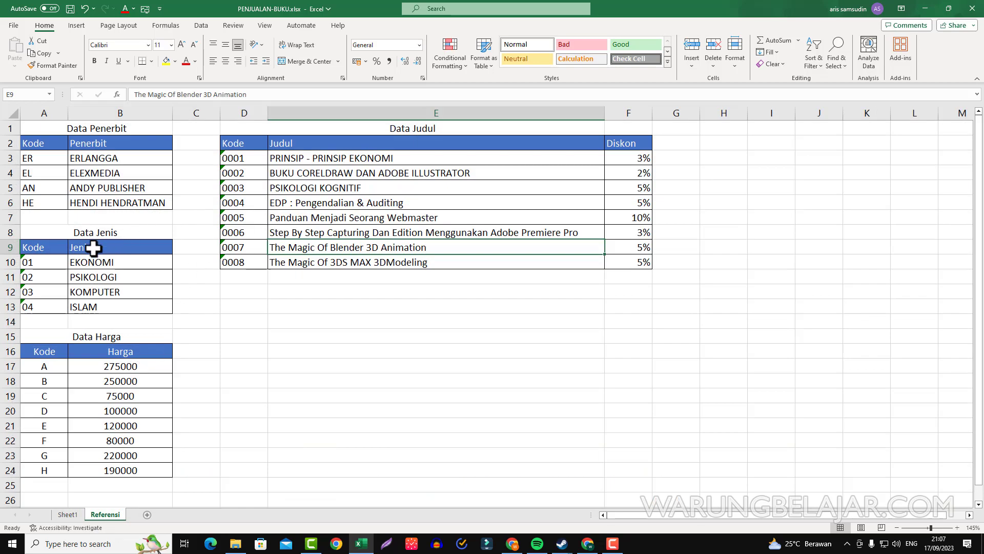
{"action": "scroll", "coordinate": [61, 151], "scroll_direction": "up", "scroll_amount": 3}
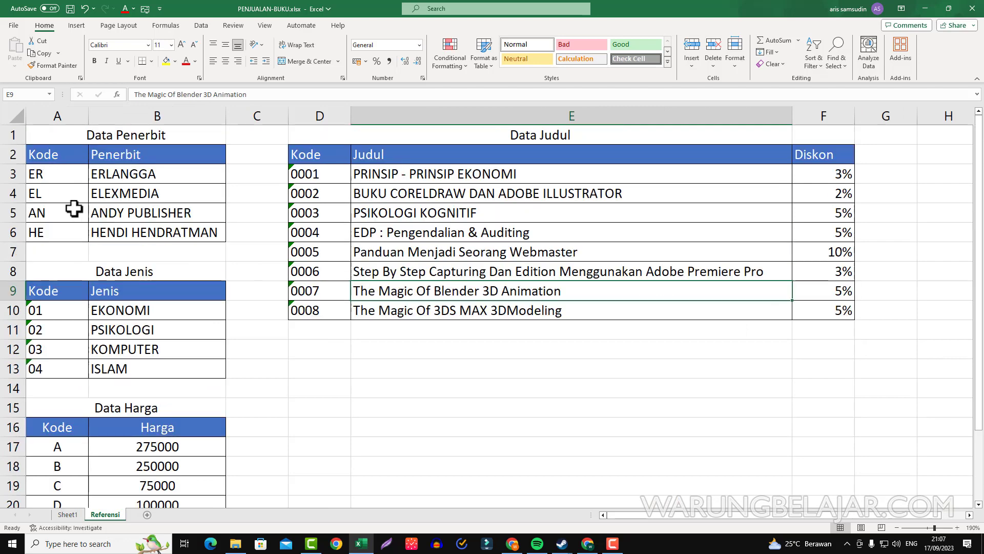
{"action": "left_click_drag", "start_coordinate": [52, 174], "coordinate": [139, 230]}
{"action": "left_click", "coordinate": [91, 174]}
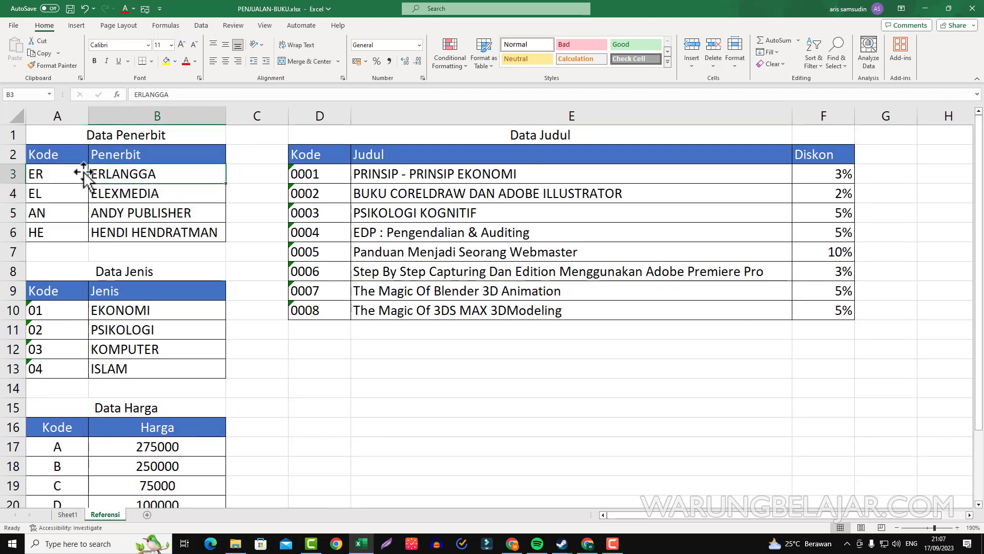
{"action": "left_click_drag", "start_coordinate": [77, 173], "coordinate": [165, 226]}
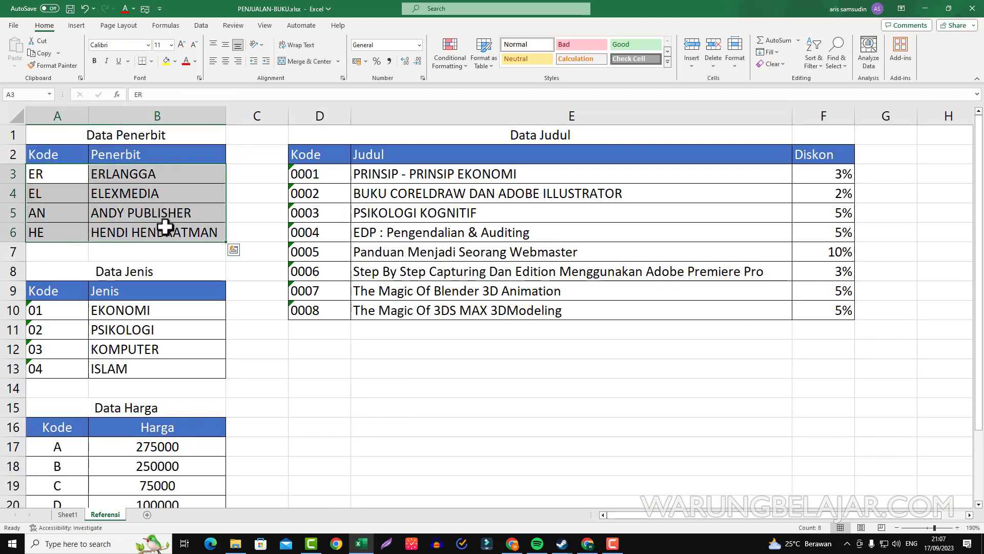
Step: Move between Sheet1's C4 and the Referensi sheet, ending on Sheet1 at C5
{"action": "left_click", "coordinate": [67, 514]}
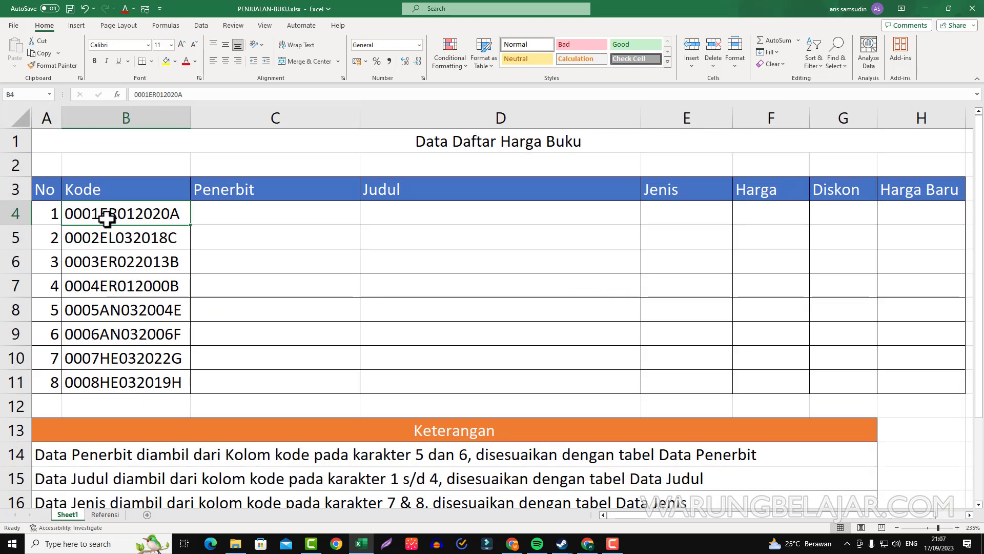
{"action": "left_click", "coordinate": [234, 207]}
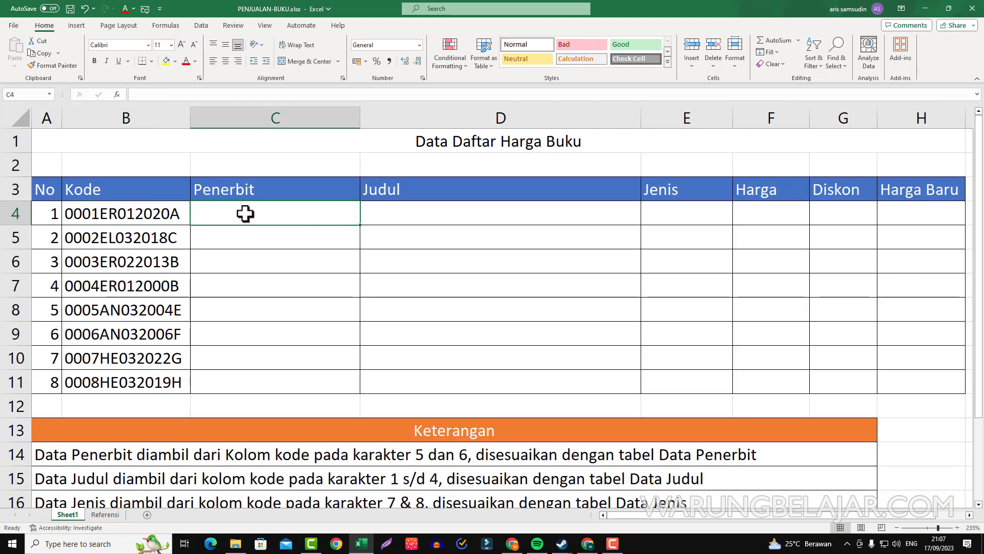
{"action": "left_click", "coordinate": [105, 514]}
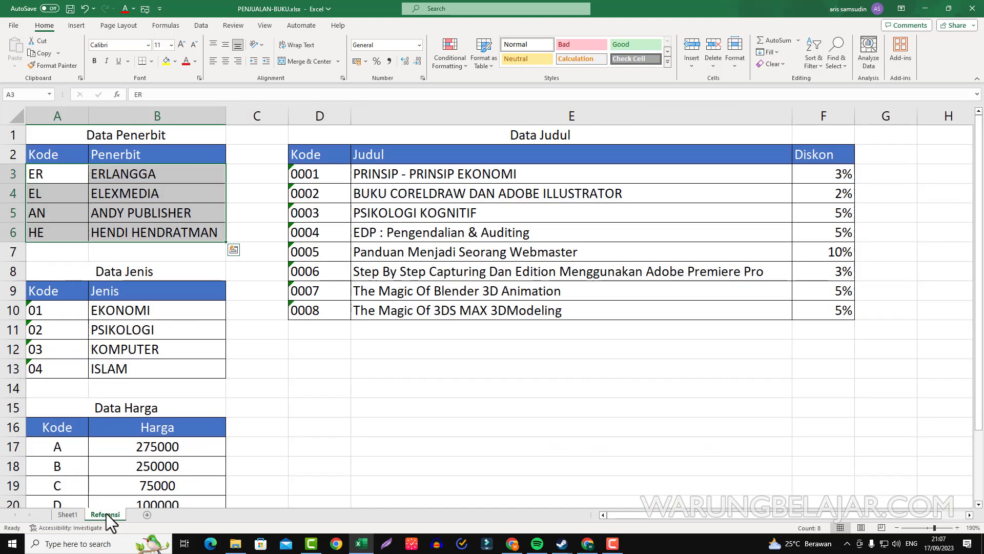
{"action": "left_click", "coordinate": [112, 174]}
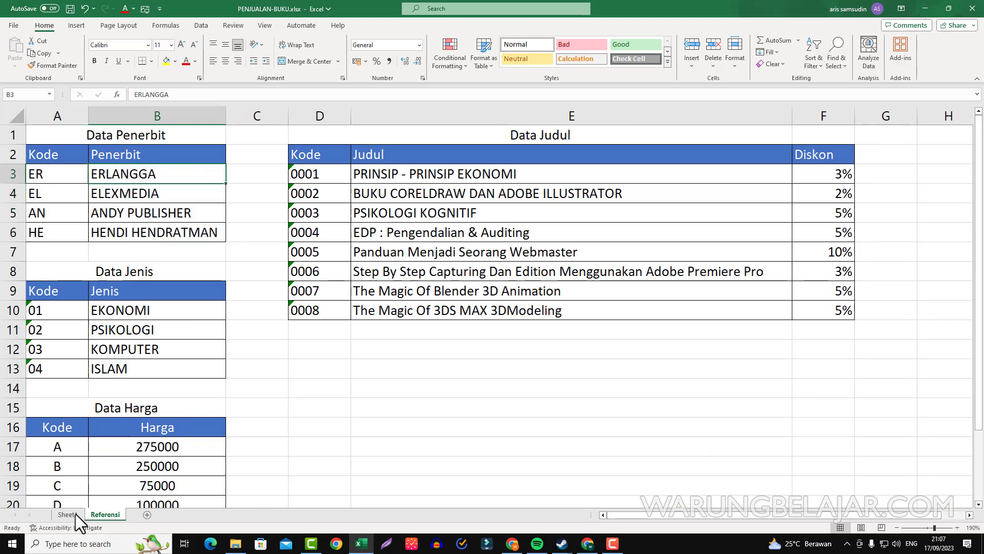
{"action": "left_click", "coordinate": [61, 515]}
{"action": "key", "text": "Return"}
Step: Check B4's code and the empty C4, then bring up the Warung Belajar YouTube channel
{"action": "left_click", "coordinate": [214, 214]}
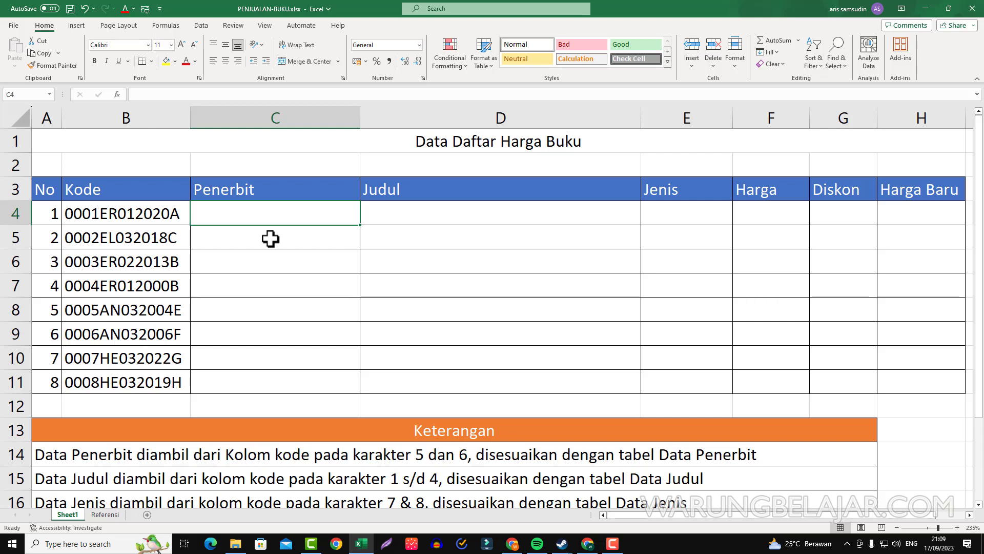
{"action": "left_click", "coordinate": [100, 214]}
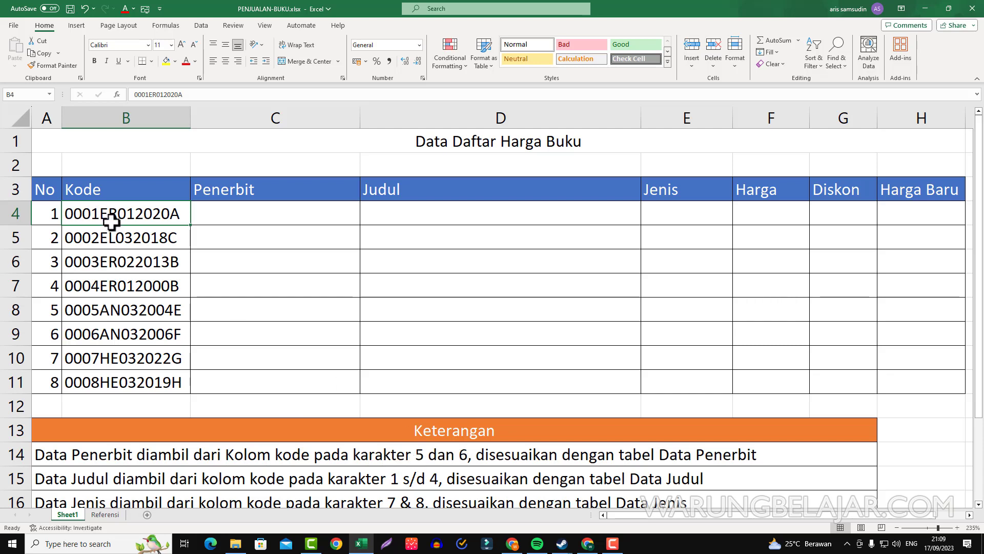
{"action": "left_click", "coordinate": [264, 219]}
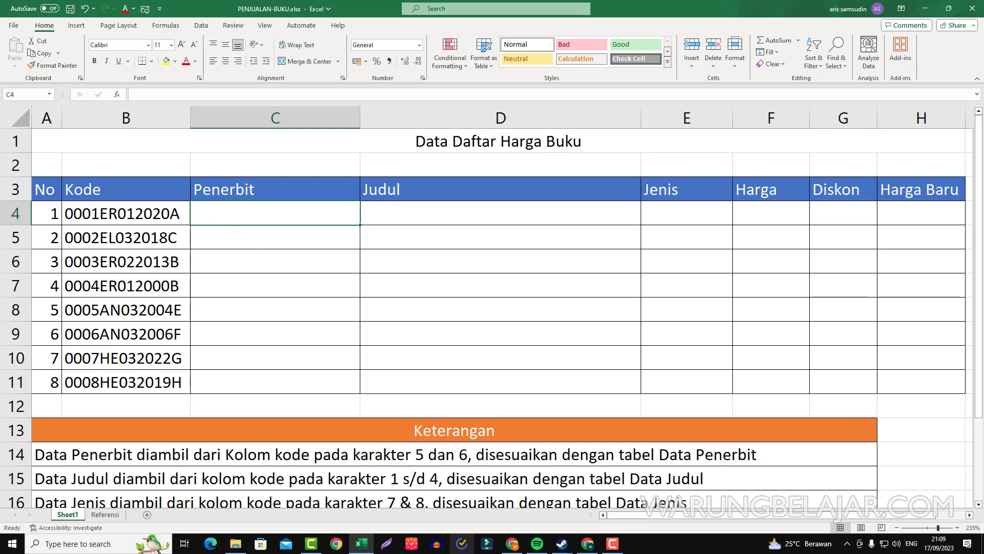
{"action": "left_click", "coordinate": [513, 543]}
{"action": "scroll", "coordinate": [317, 323], "scroll_direction": "up", "scroll_amount": 3}
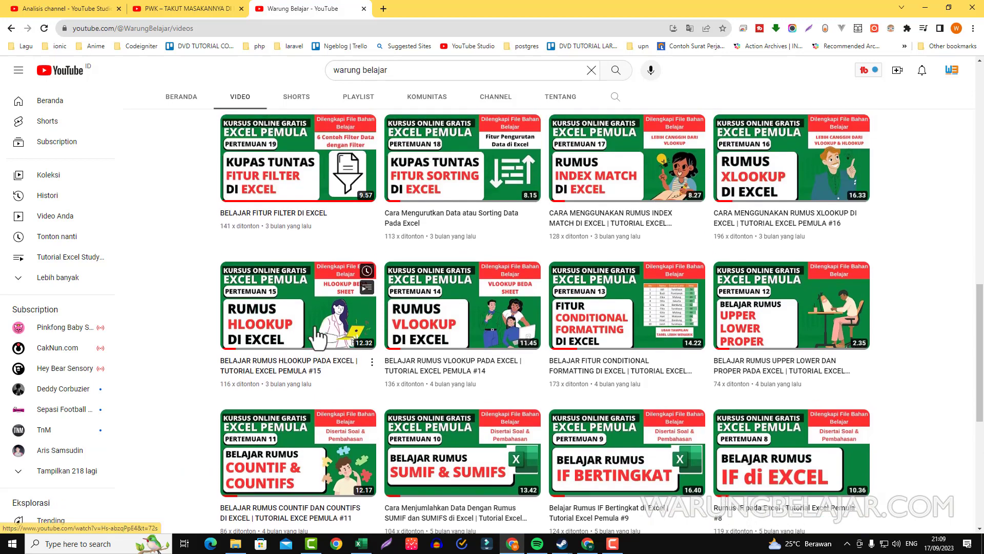
{"action": "mouse_move", "coordinate": [462, 350]}
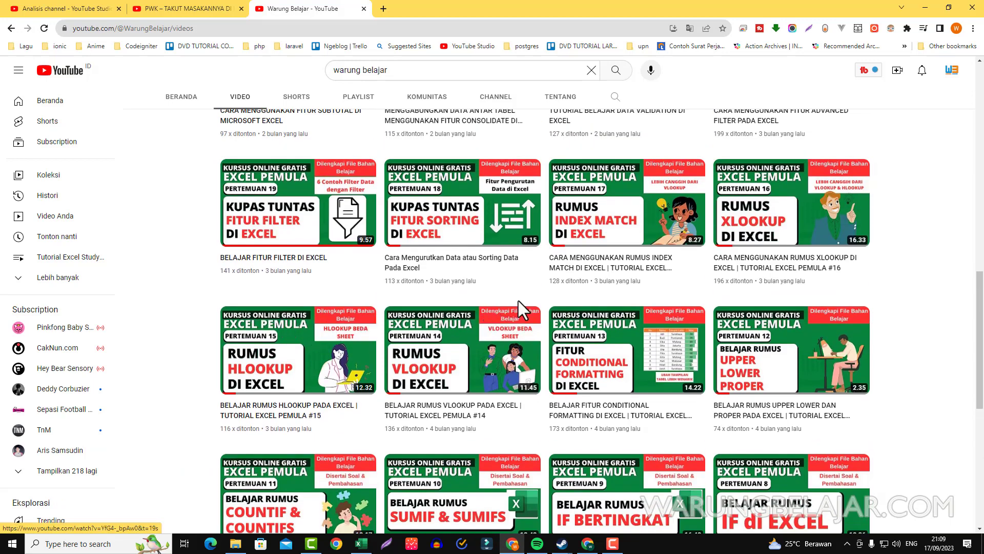
{"action": "scroll", "coordinate": [492, 289], "scroll_direction": "down", "scroll_amount": 1}
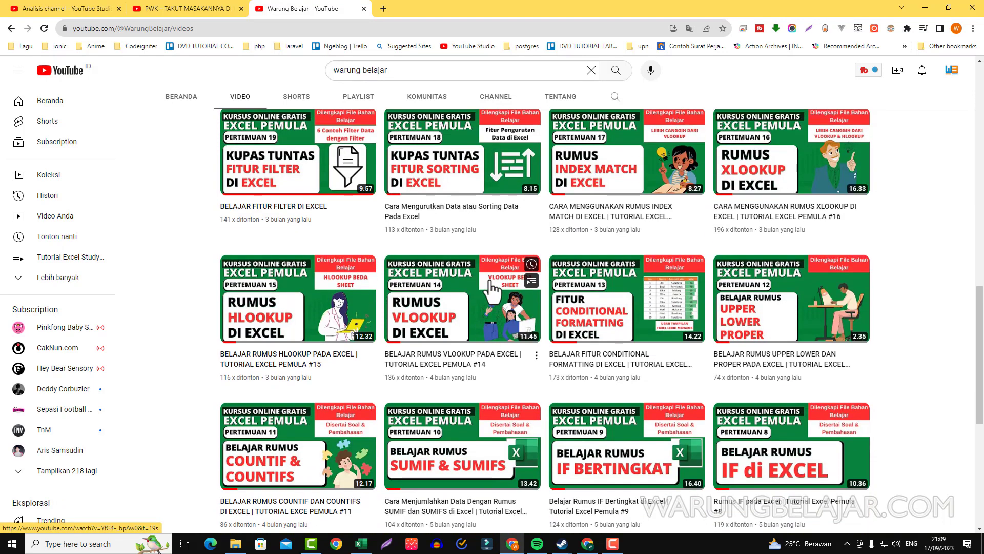
{"action": "scroll", "coordinate": [493, 290], "scroll_direction": "up", "scroll_amount": 1}
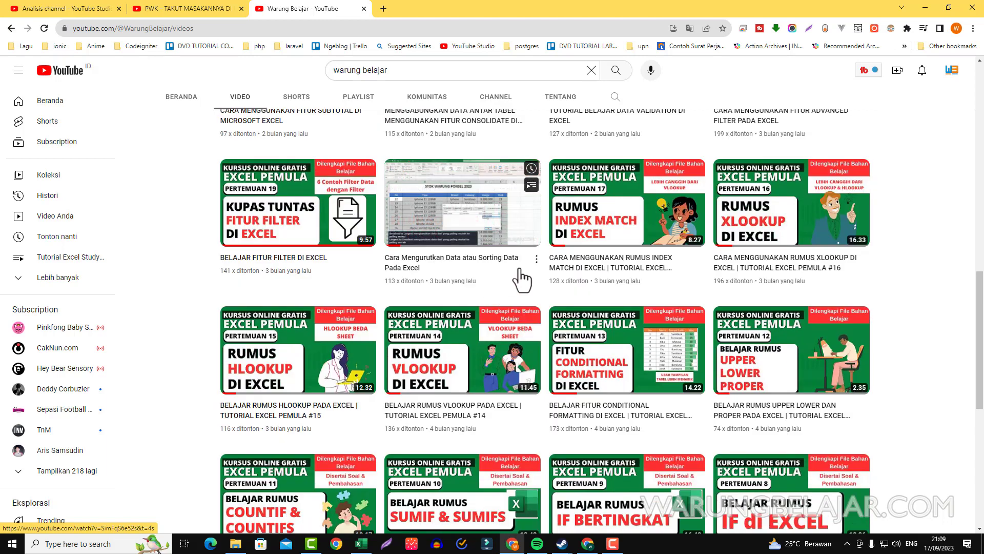
{"action": "scroll", "coordinate": [519, 271], "scroll_direction": "down", "scroll_amount": 1}
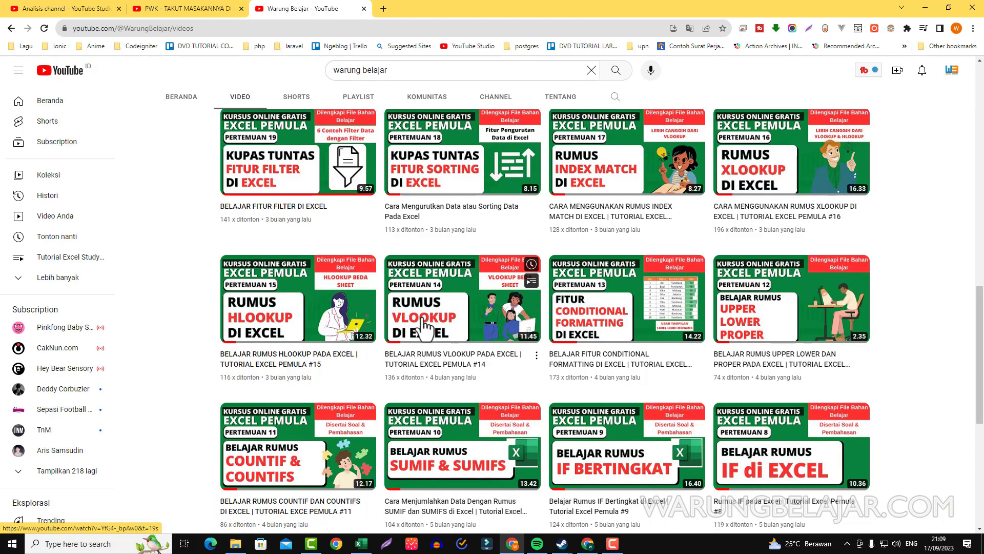
{"action": "scroll", "coordinate": [914, 308], "scroll_direction": "down", "scroll_amount": 2}
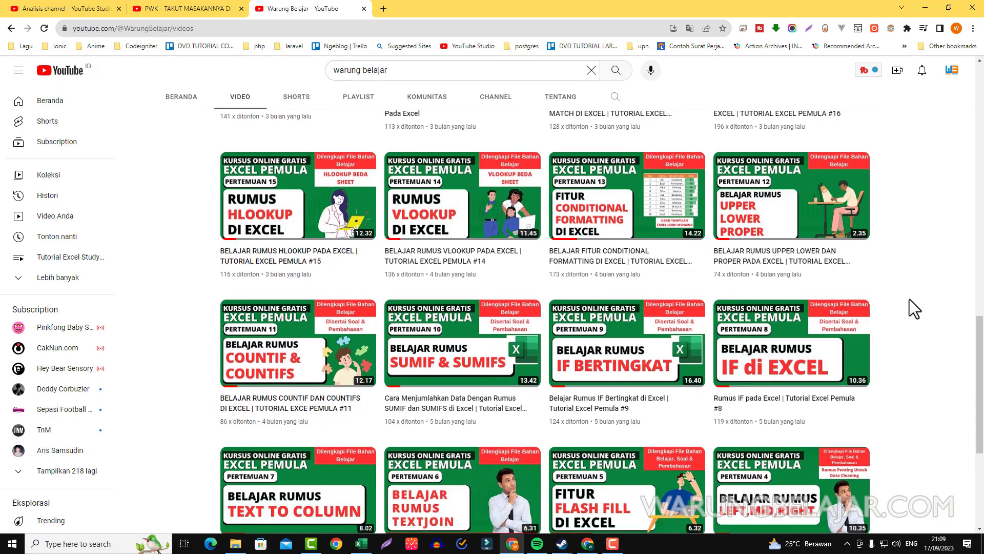
{"action": "scroll", "coordinate": [914, 308], "scroll_direction": "down", "scroll_amount": 2}
{"action": "scroll", "coordinate": [909, 300], "scroll_direction": "down", "scroll_amount": 1}
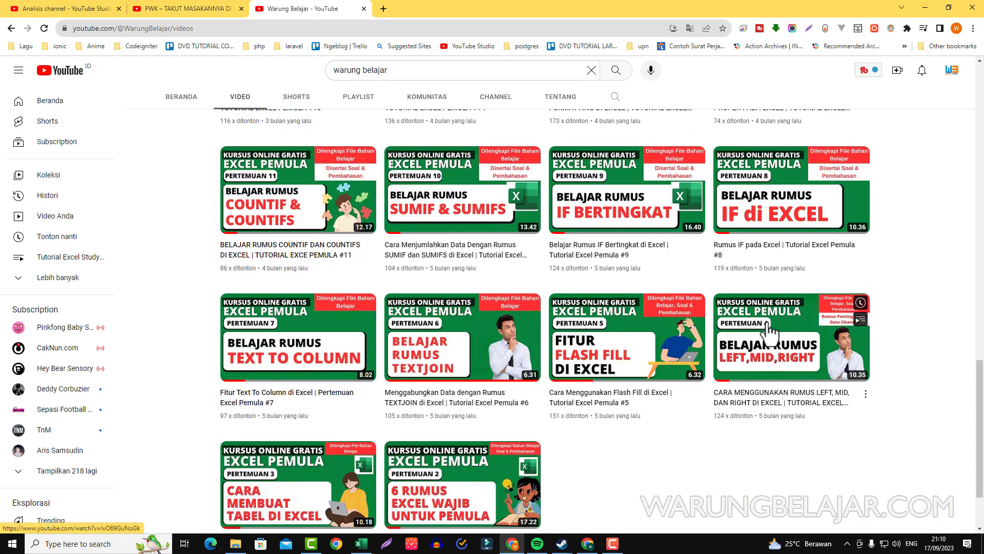
Step: Back in Excel, start C4's formula as =VLOOKUP(MID(B4;5;2); for the publisher code
{"action": "key", "text": "alt+Tab"}
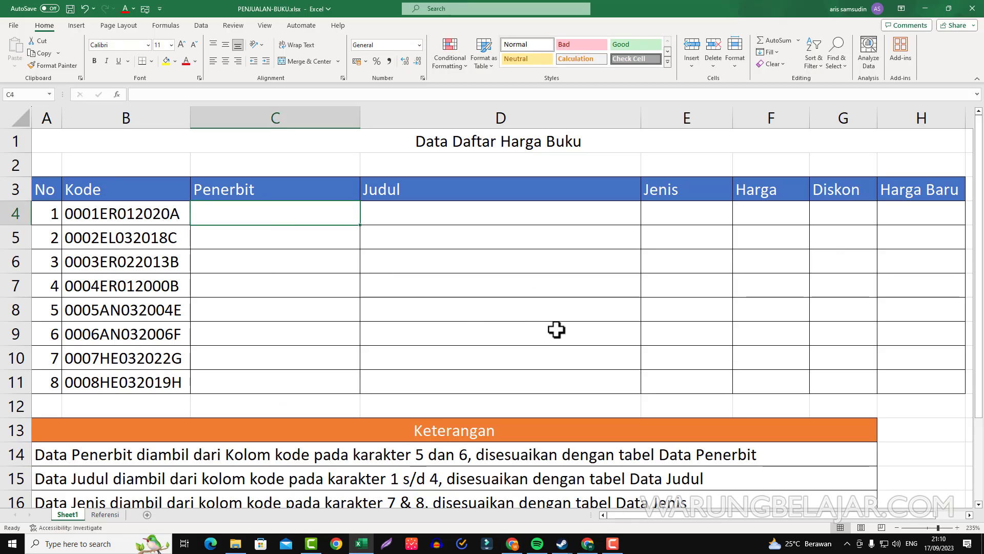
{"action": "type", "text": "=VLOOK"}
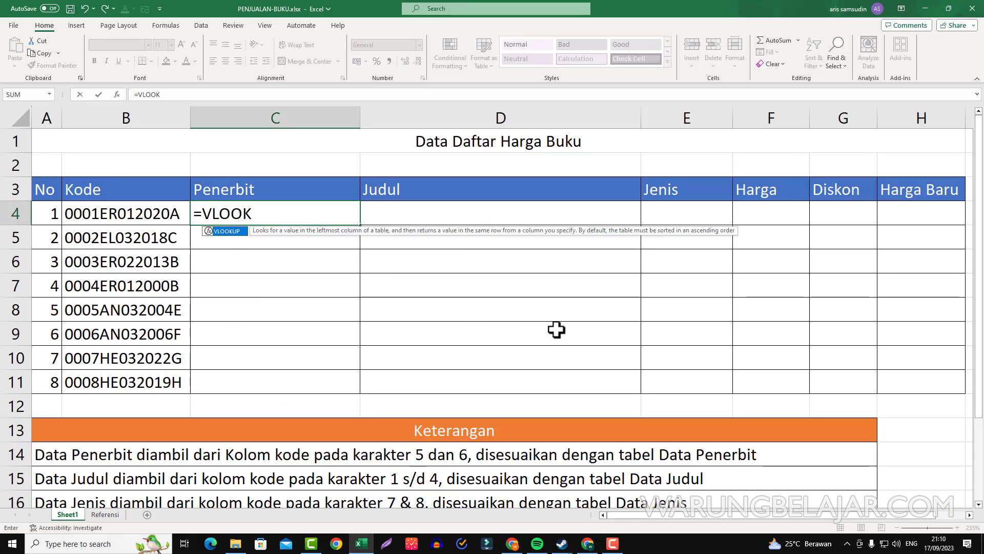
{"action": "type", "text": "UP("}
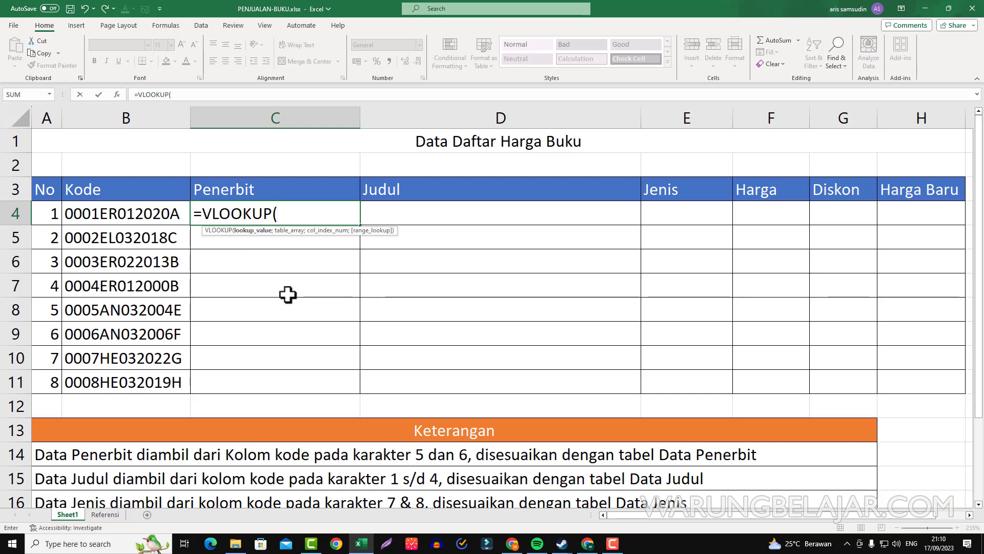
{"action": "type", "text": "MID"}
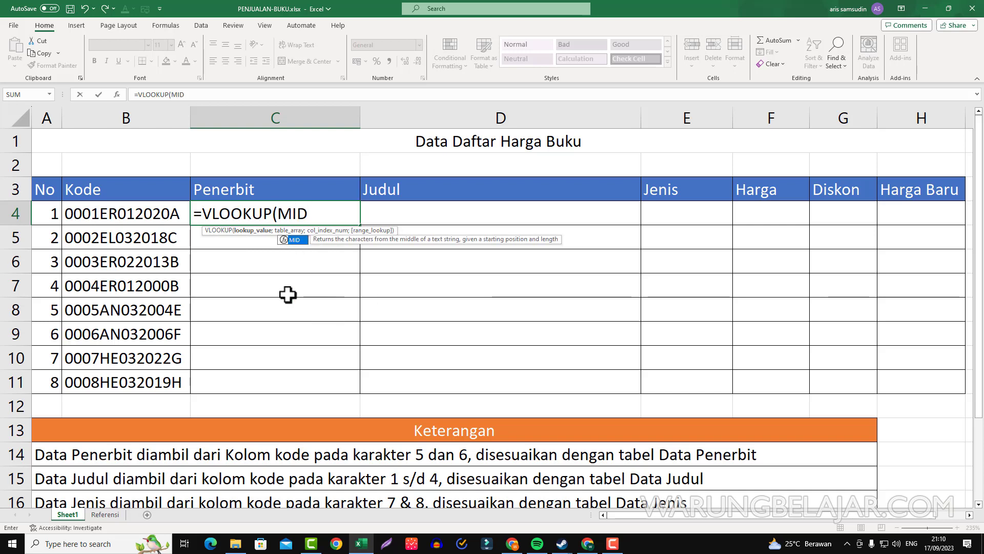
{"action": "type", "text": "("}
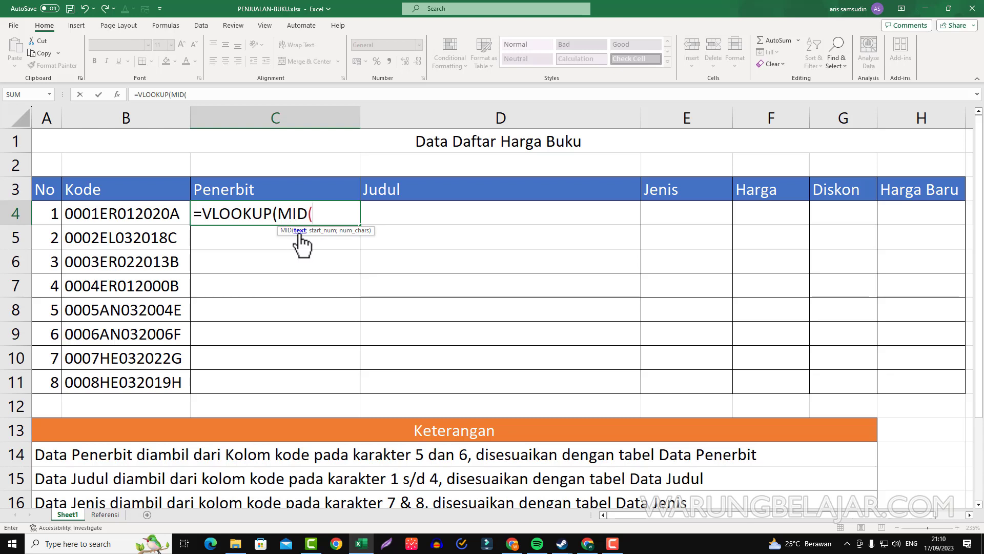
{"action": "left_click", "coordinate": [135, 214]}
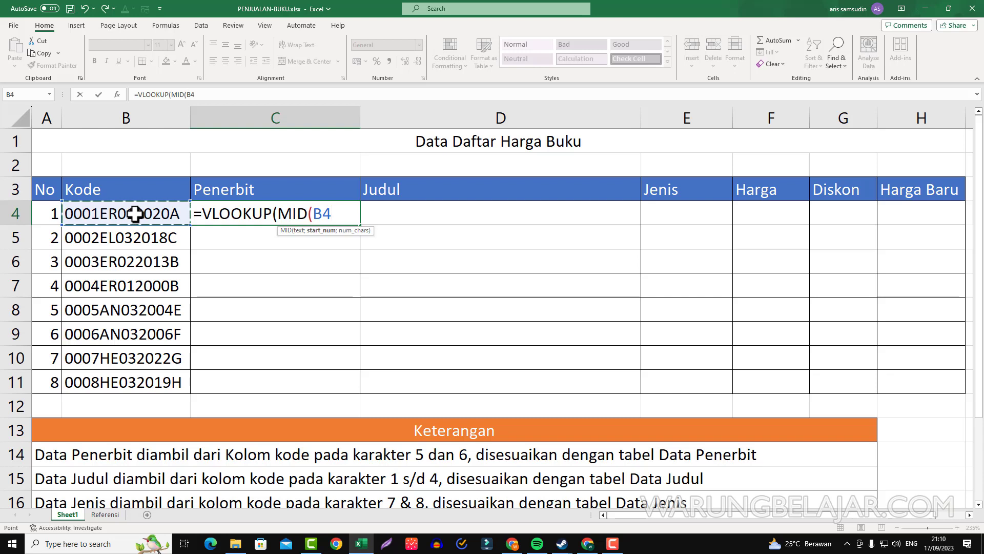
{"action": "type", "text": ";"}
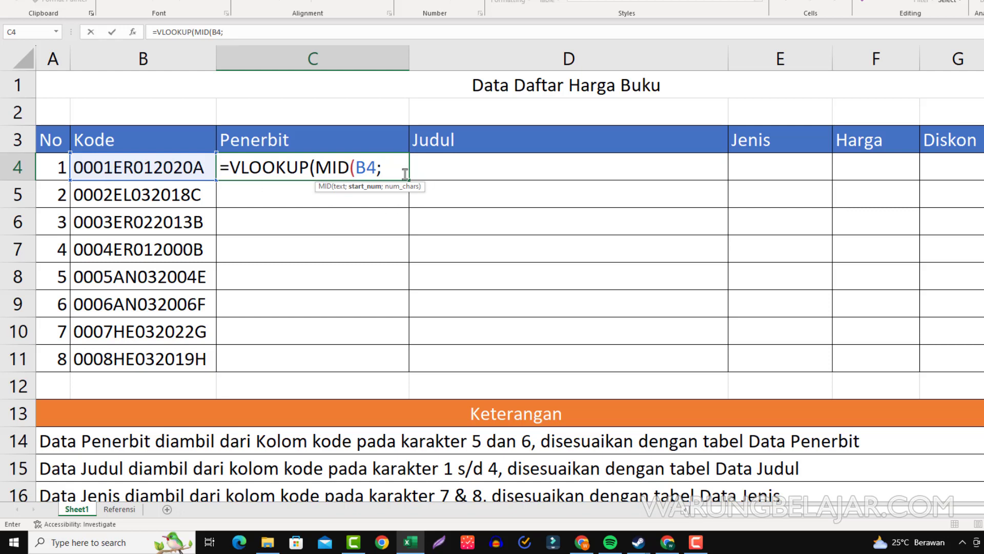
{"action": "type", "text": "5"}
{"action": "type", "text": ";"}
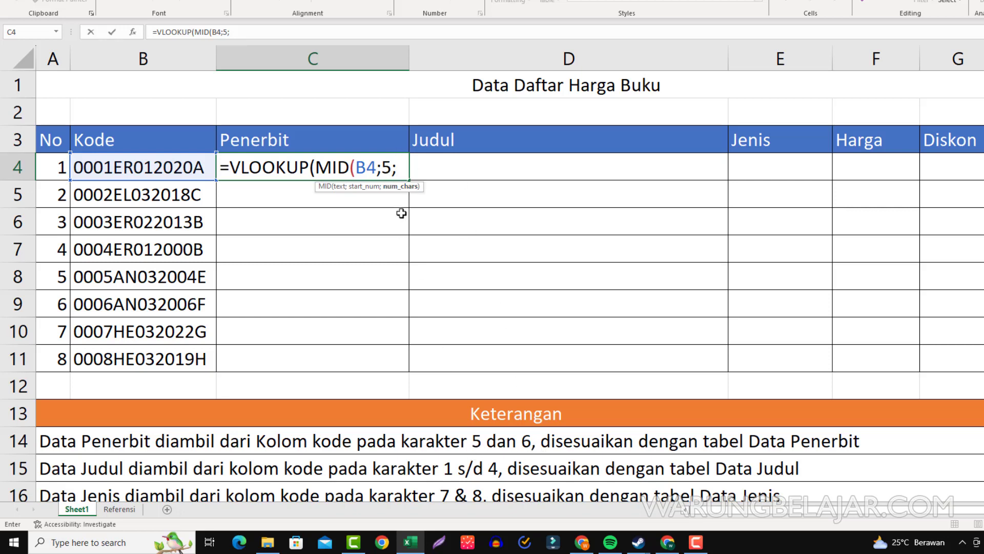
{"action": "type", "text": "2"}
{"action": "type", "text": ")"}
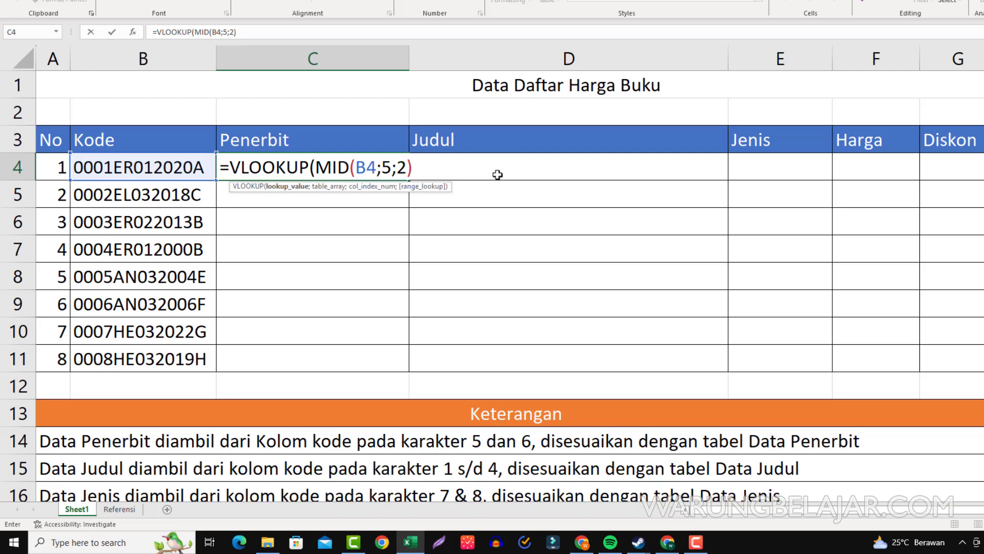
{"action": "type", "text": ";"}
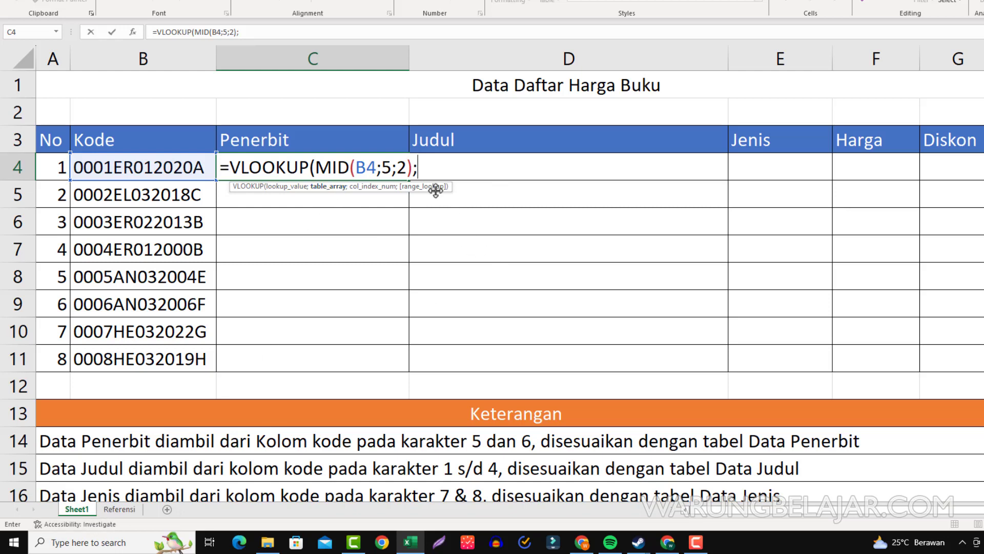
Step: Complete C4's lookup with Referensi!$A$2:$B$6, column 2 and FALSE, showing ERLANGGA
{"action": "left_click", "coordinate": [115, 511]}
{"action": "left_click", "coordinate": [46, 101]}
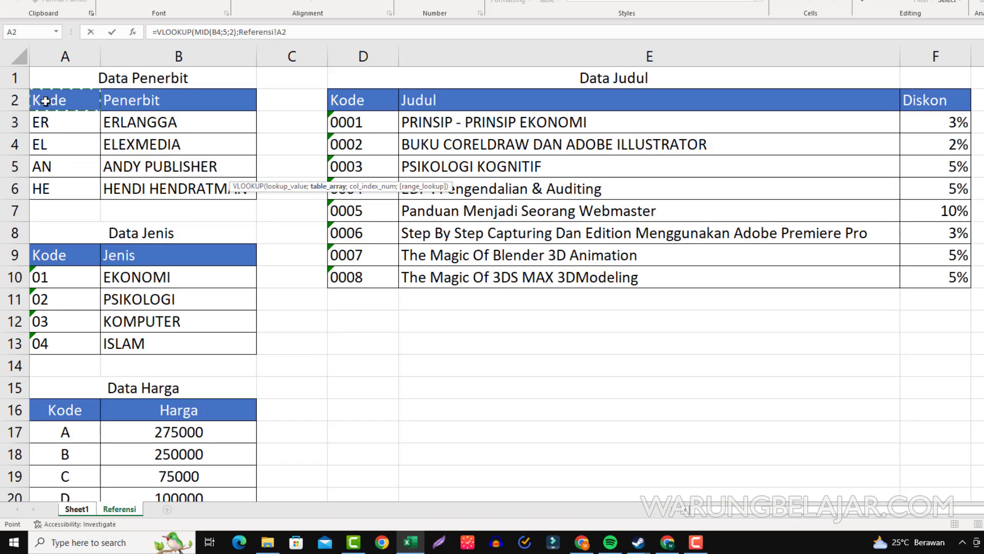
{"action": "left_click_drag", "start_coordinate": [45, 101], "coordinate": [204, 187]}
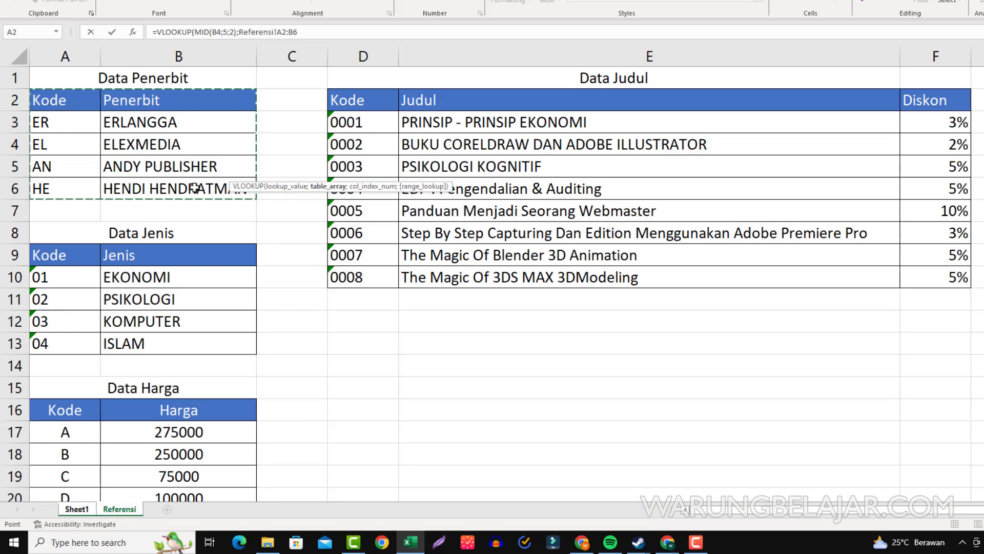
{"action": "key", "text": "F4"}
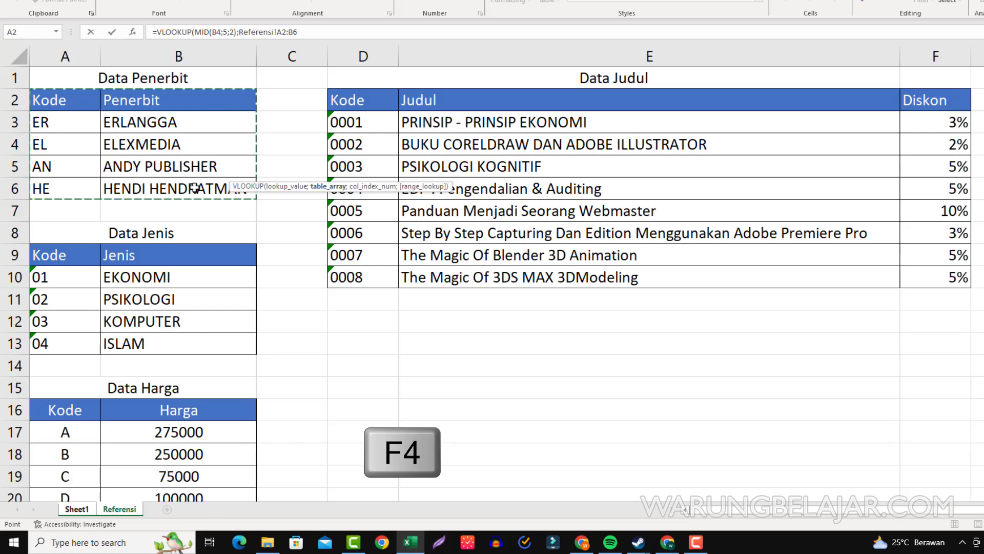
{"action": "key", "text": "F4"}
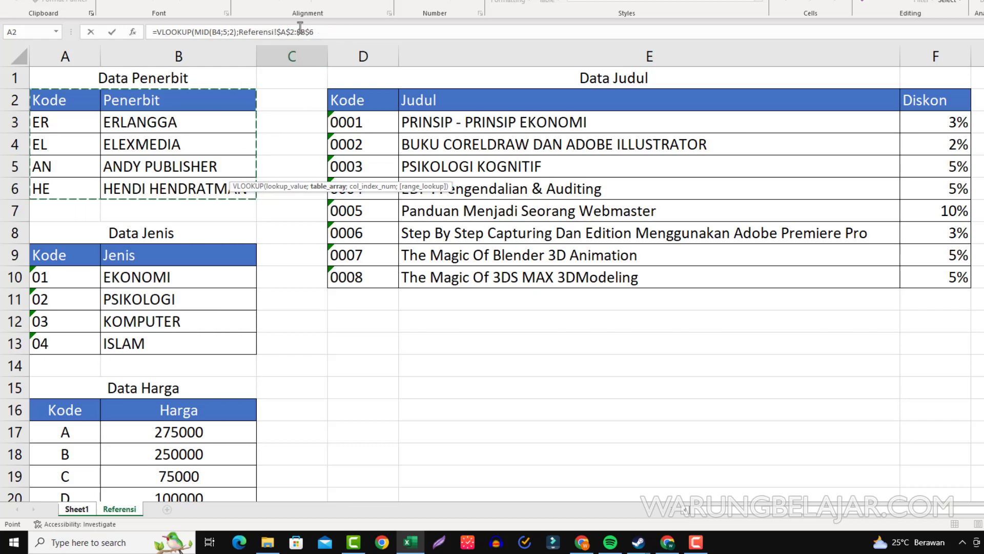
{"action": "left_click", "coordinate": [349, 32]}
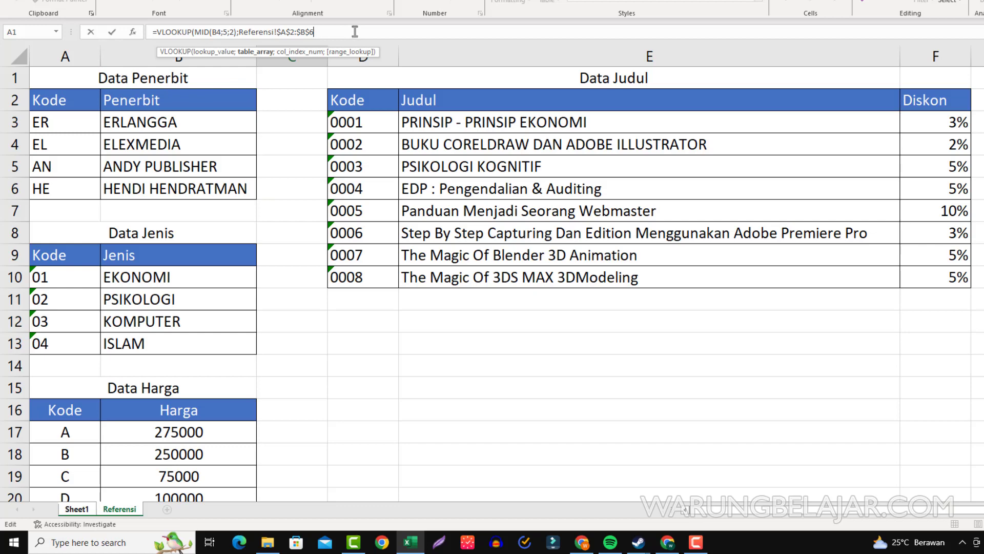
{"action": "type", "text": ";2"}
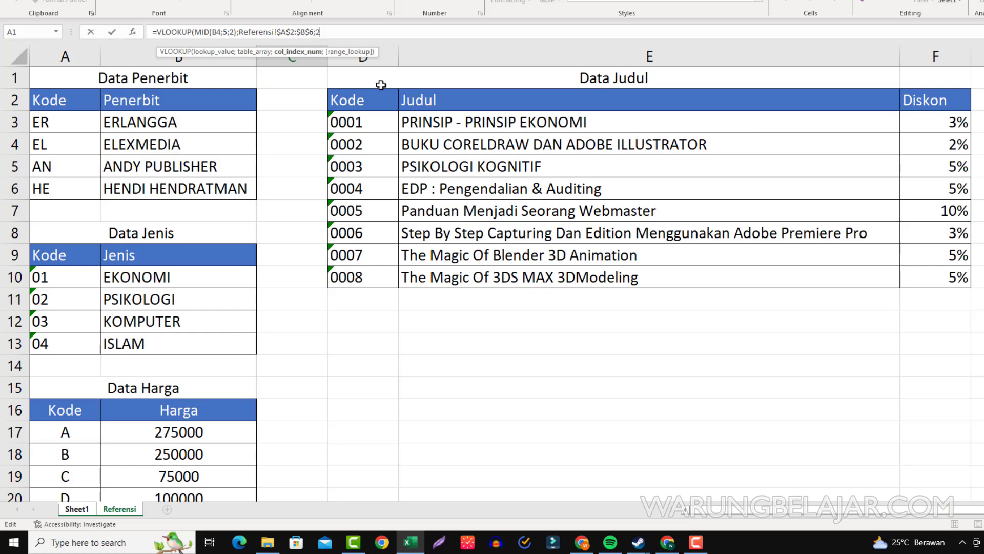
{"action": "type", "text": ";"}
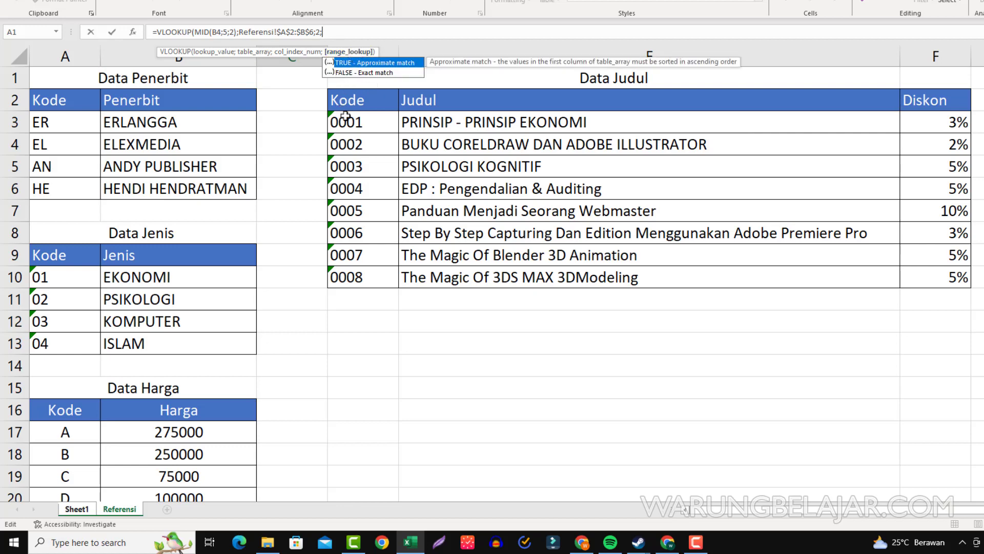
{"action": "type", "text": "FALSE"}
{"action": "type", "text": ")"}
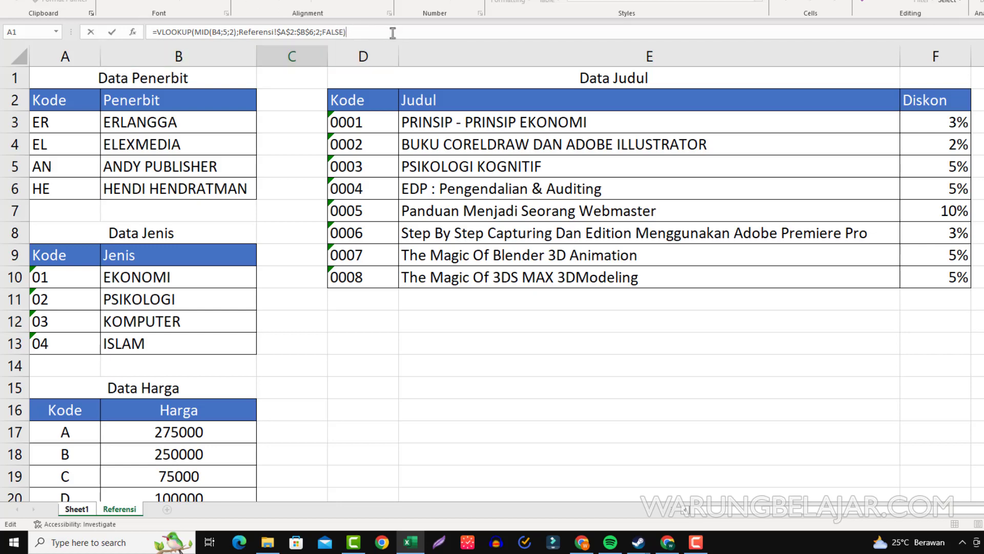
{"action": "key", "text": "Return"}
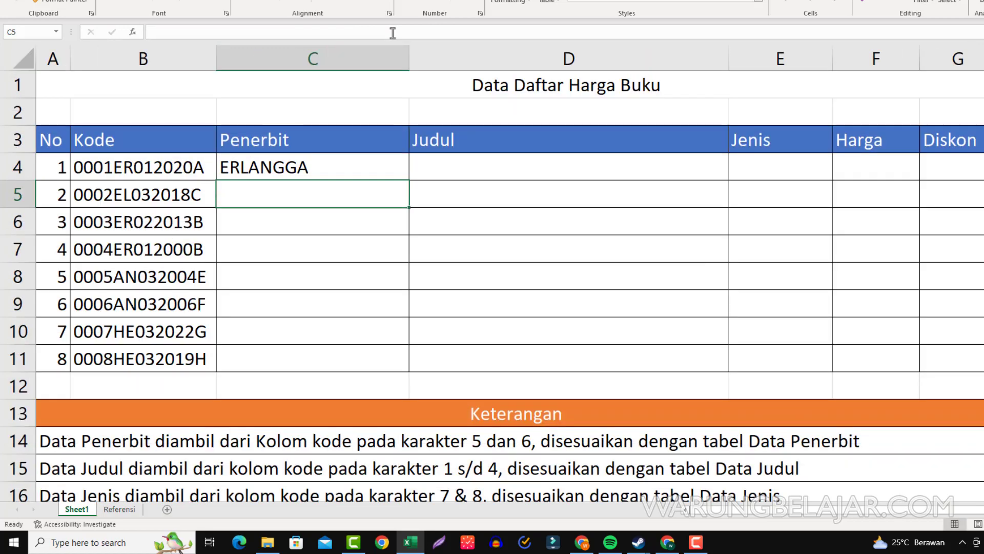
Step: Copy C4's Penerbit formula down to C11, listing ERLANGGA through HENDI HENDRATMAN
{"action": "left_click", "coordinate": [353, 161]}
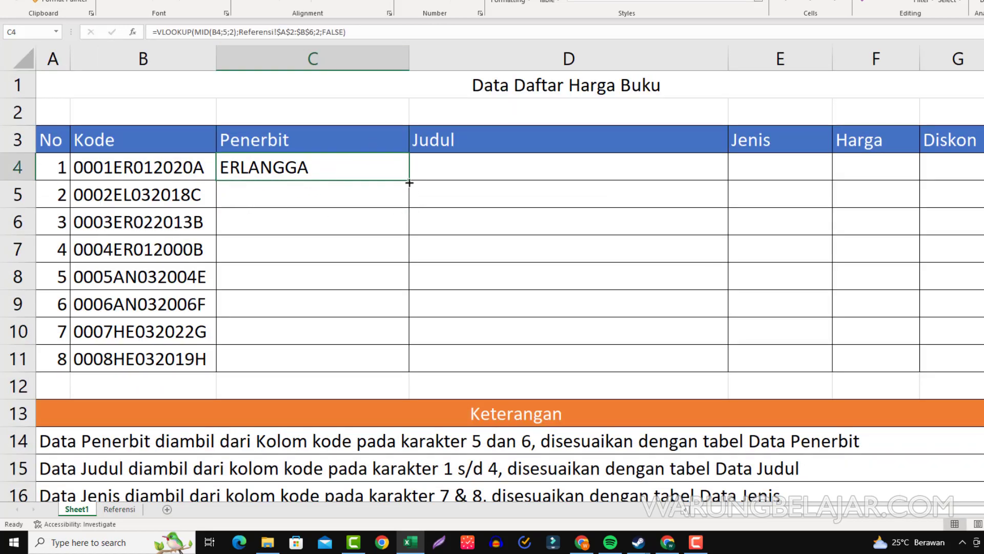
{"action": "left_click_drag", "start_coordinate": [409, 182], "coordinate": [389, 367]}
{"action": "left_click", "coordinate": [369, 331]}
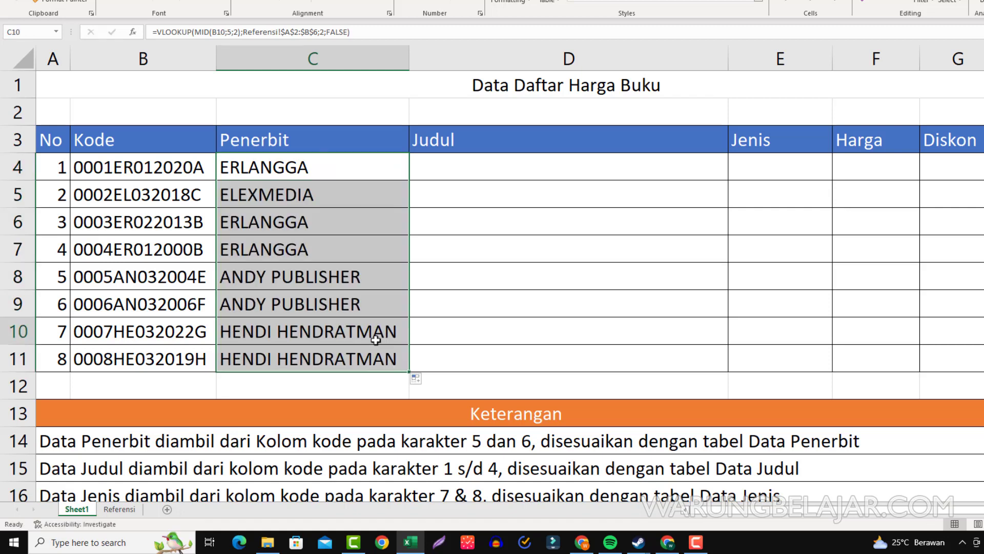
{"action": "mouse_move", "coordinate": [309, 167]}
{"action": "left_mouse_down"}
{"action": "mouse_move", "coordinate": [298, 343]}
{"action": "mouse_move", "coordinate": [252, 165]}
{"action": "left_mouse_up"}
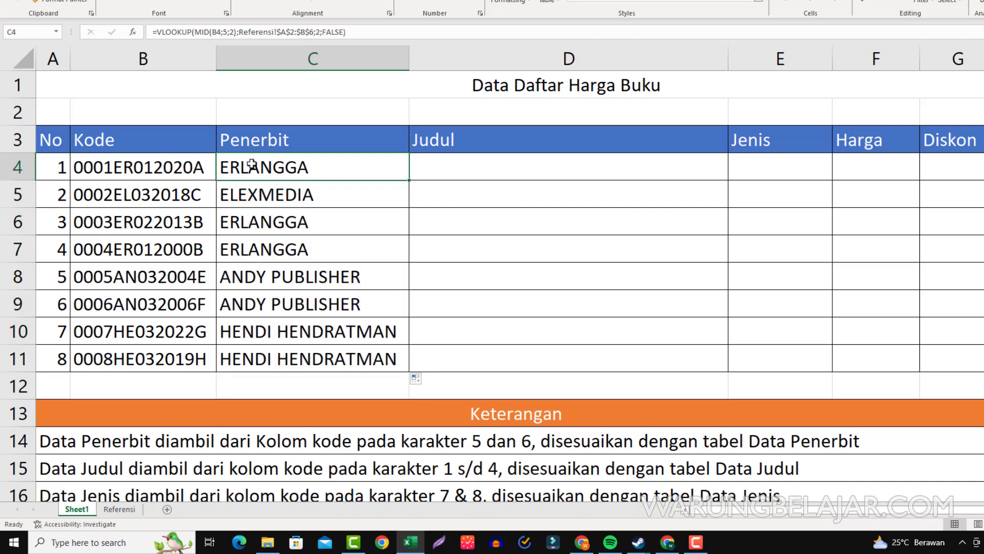
{"action": "left_click", "coordinate": [148, 167]}
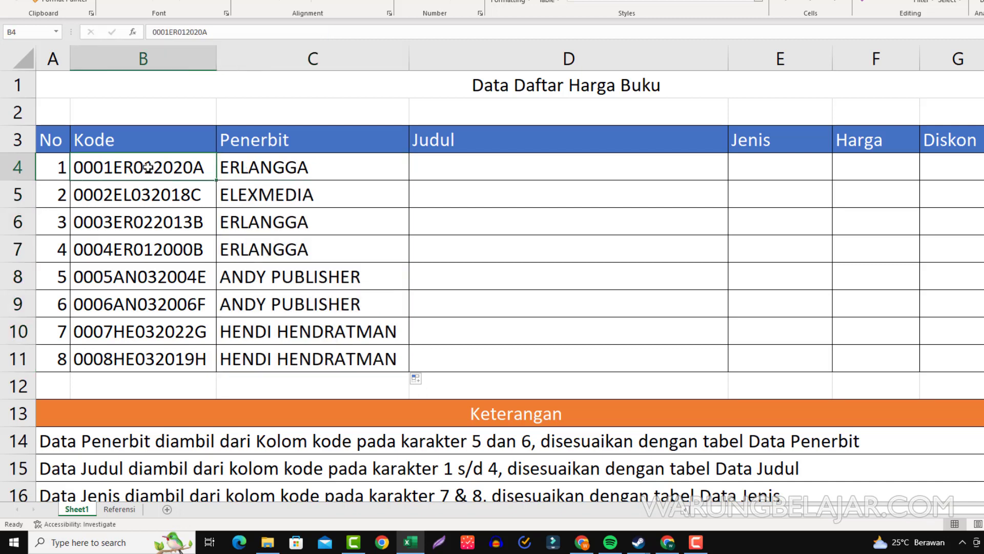
{"action": "left_click", "coordinate": [503, 172]}
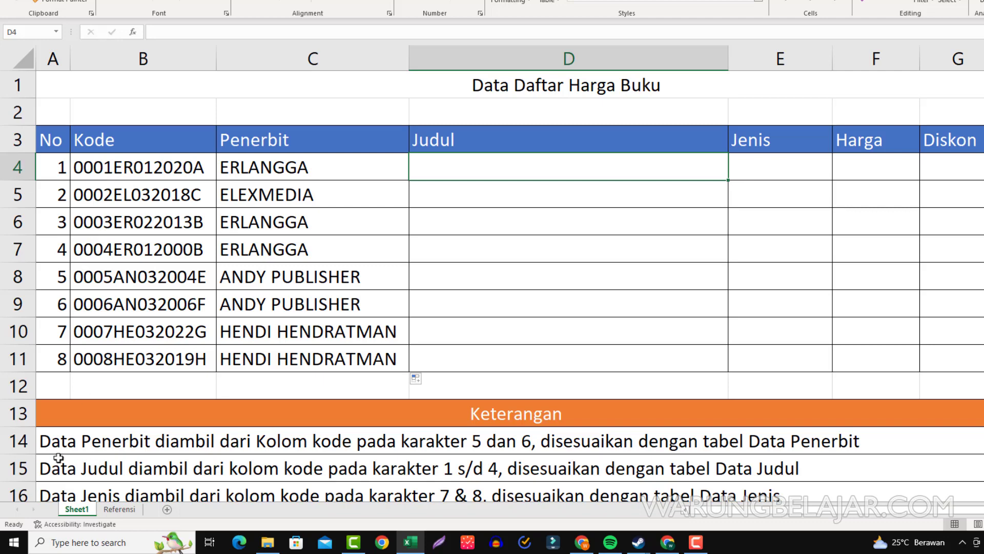
{"action": "left_click", "coordinate": [113, 510]}
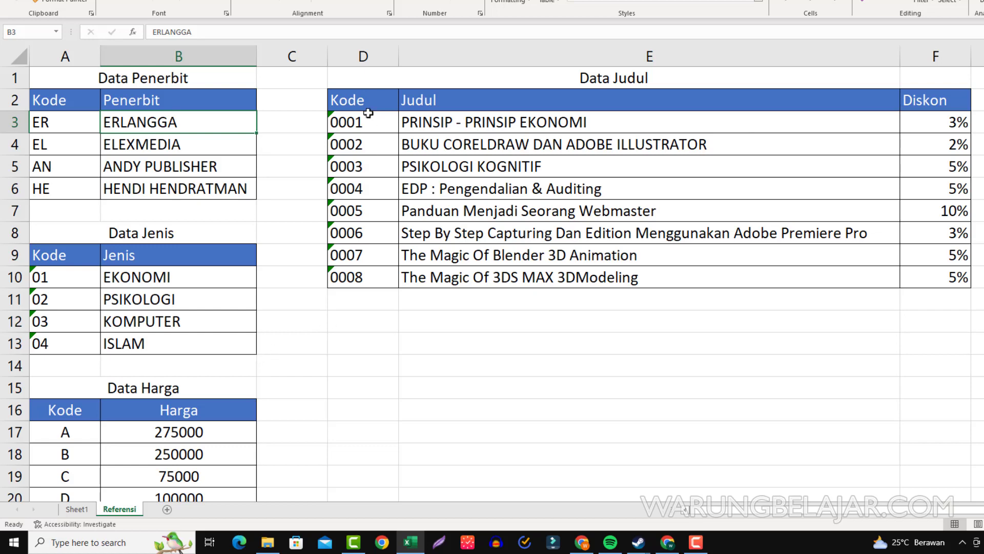
{"action": "mouse_move", "coordinate": [337, 101]}
{"action": "left_mouse_down"}
{"action": "mouse_move", "coordinate": [881, 282]}
{"action": "mouse_move", "coordinate": [947, 280]}
{"action": "left_mouse_up"}
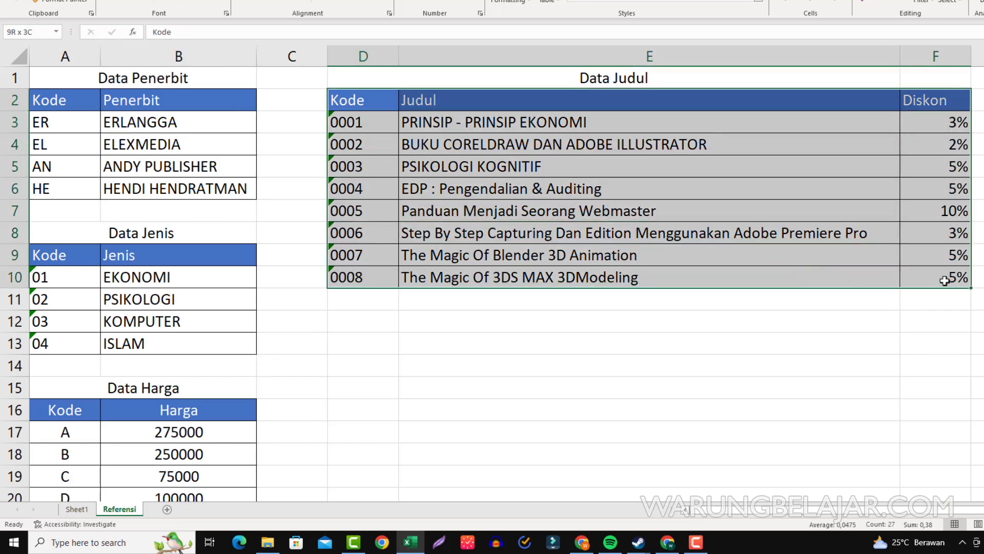
{"action": "left_click", "coordinate": [363, 123]}
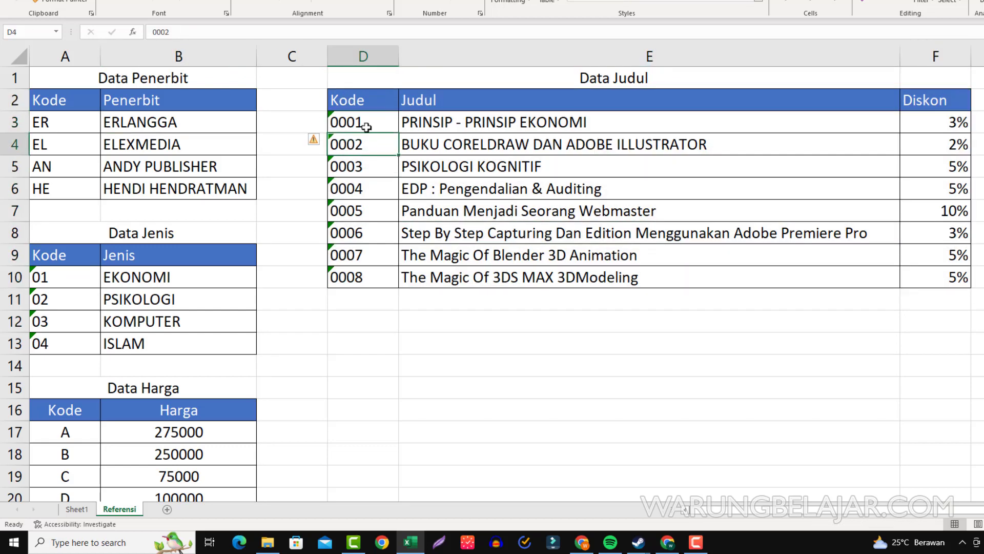
{"action": "left_click_drag", "start_coordinate": [363, 124], "coordinate": [375, 279]}
{"action": "left_click", "coordinate": [369, 189]}
{"action": "left_click_drag", "start_coordinate": [372, 123], "coordinate": [376, 278]}
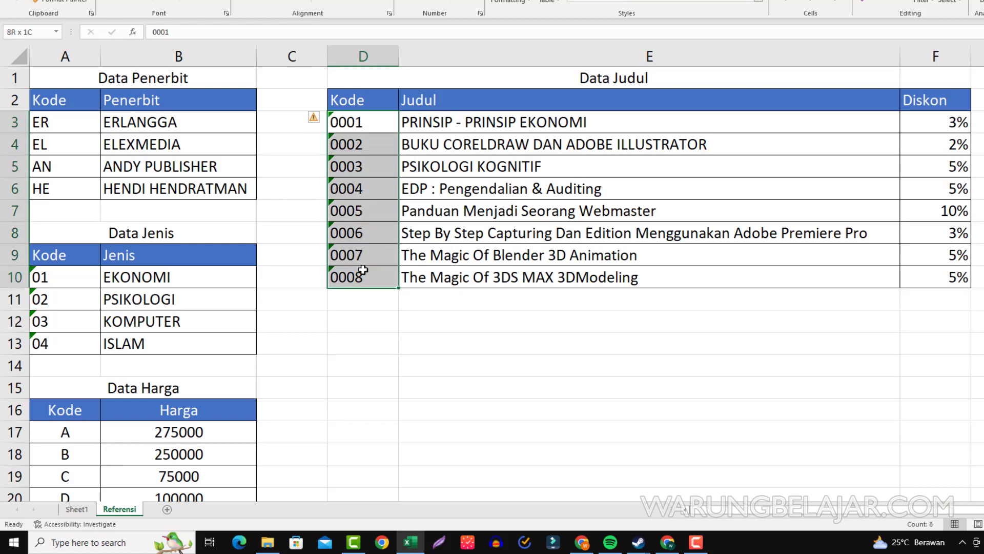
{"action": "left_click", "coordinate": [77, 509]}
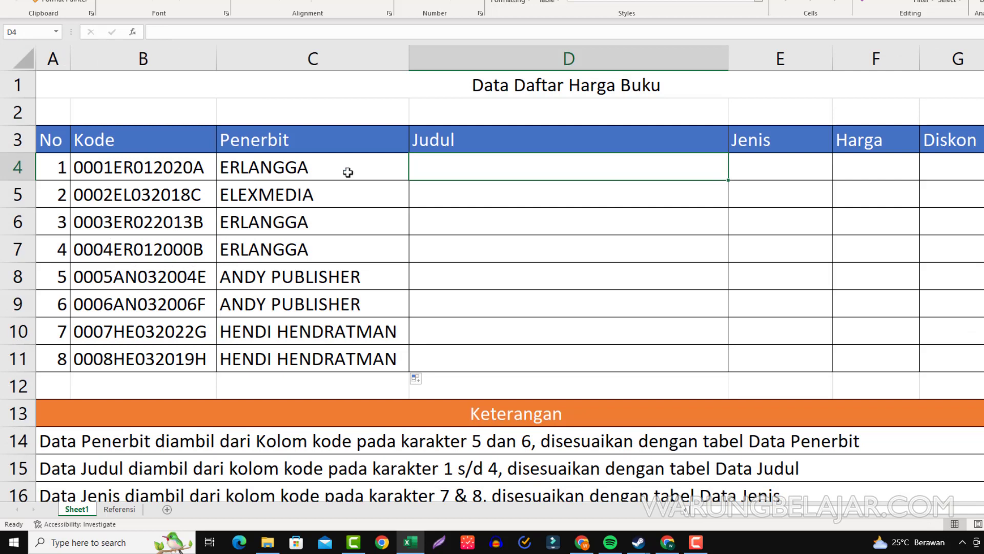
{"action": "left_click", "coordinate": [496, 188]}
{"action": "left_click_drag", "start_coordinate": [499, 166], "coordinate": [479, 356]}
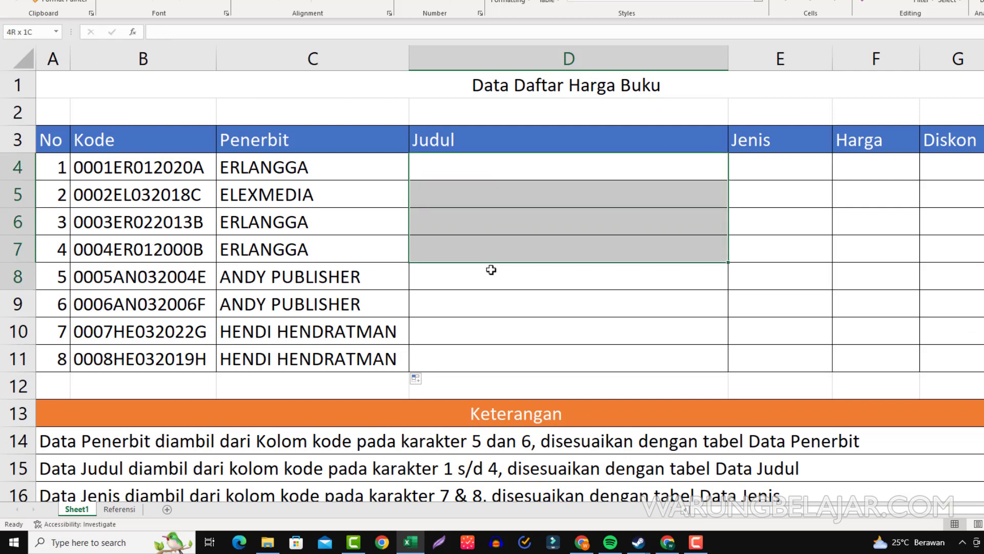
{"action": "left_click", "coordinate": [504, 175]}
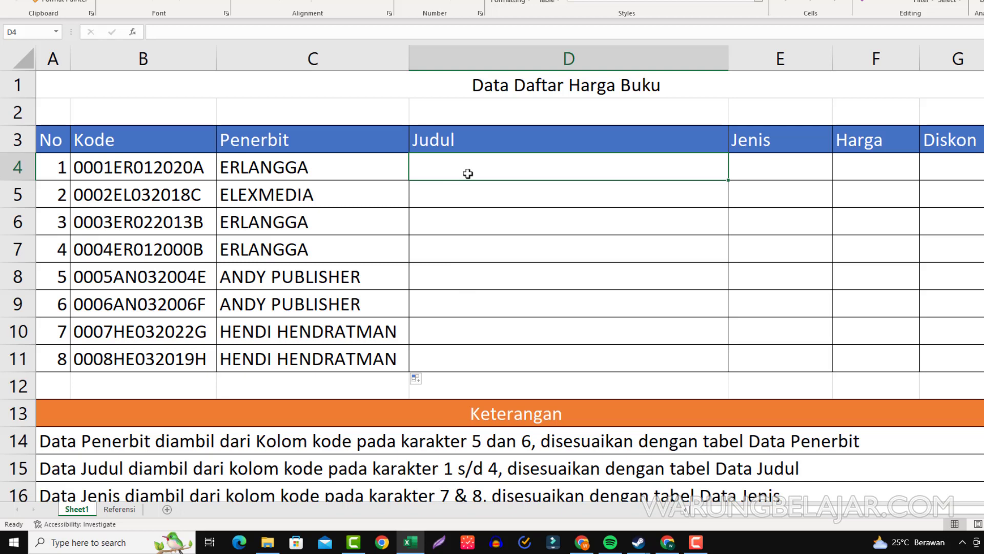
Step: Start D4's formula as =VLOOKUP(LEFT(B4;4); using the first four code characters
{"action": "type", "text": "=VL"}
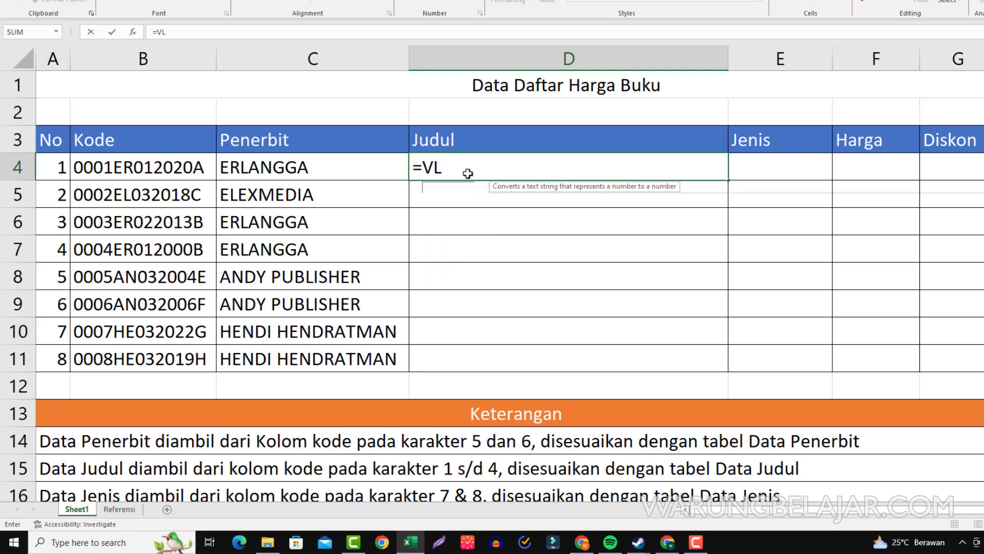
{"action": "type", "text": "OOKUP"}
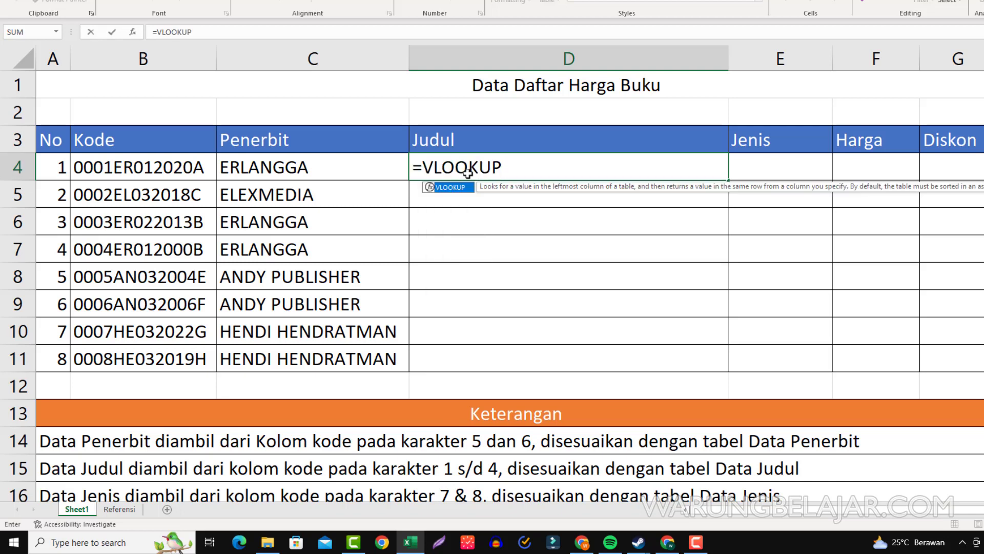
{"action": "type", "text": "("}
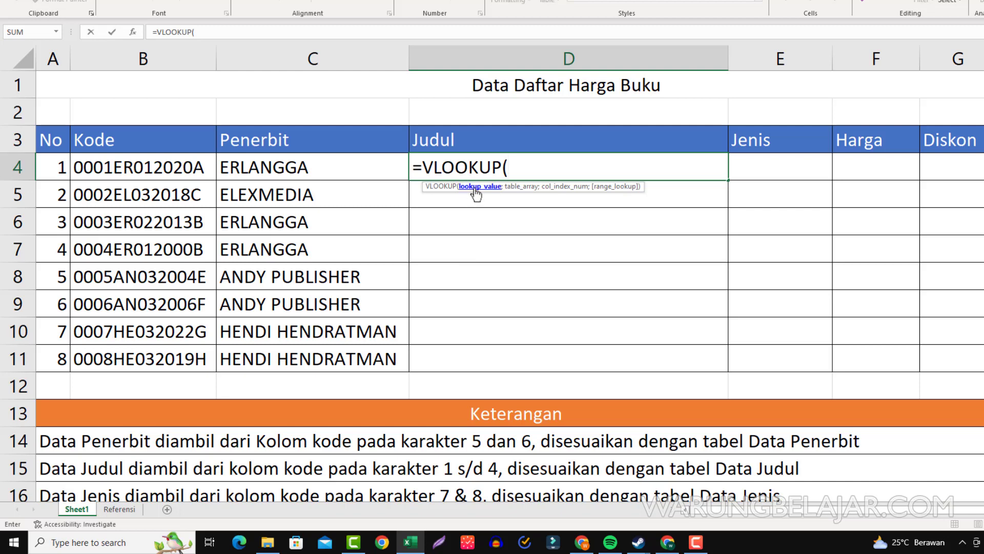
{"action": "type", "text": "LEFT"}
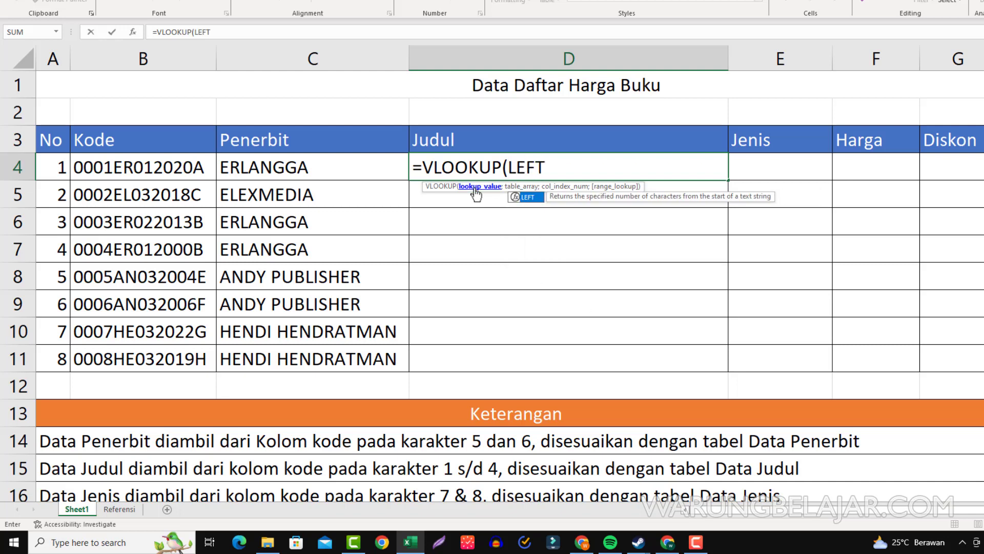
{"action": "type", "text": "("}
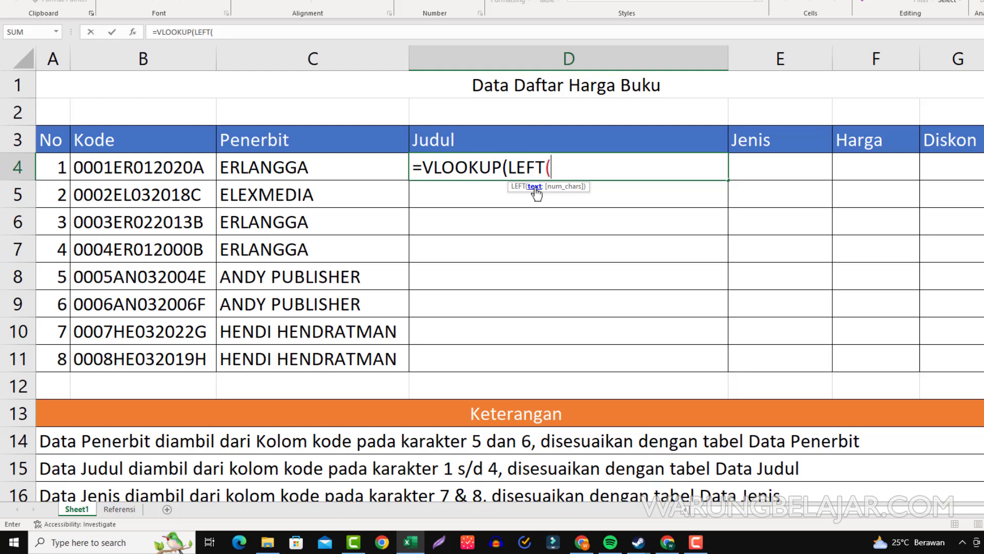
{"action": "left_click", "coordinate": [135, 169]}
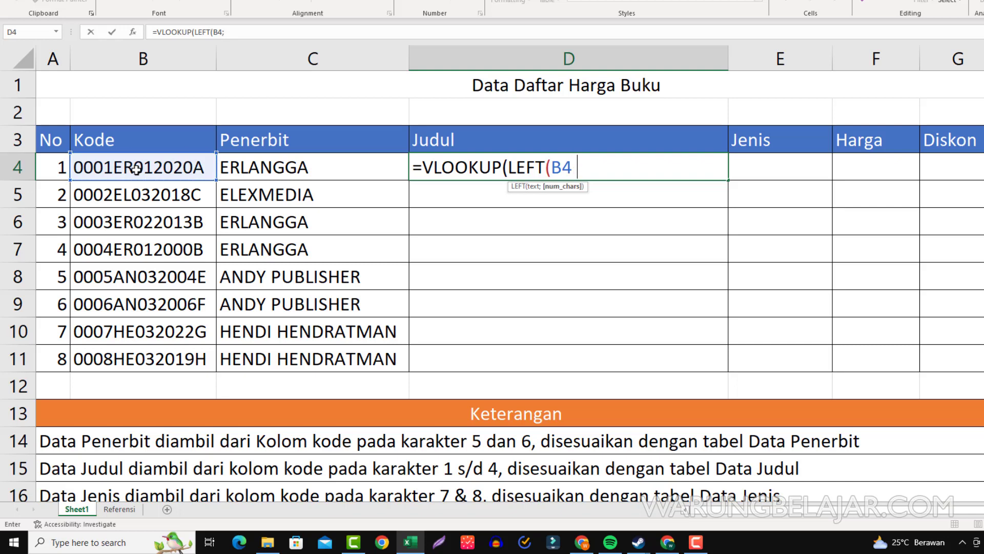
{"action": "type", "text": ";"}
{"action": "type", "text": "4"}
{"action": "type", "text": ")"}
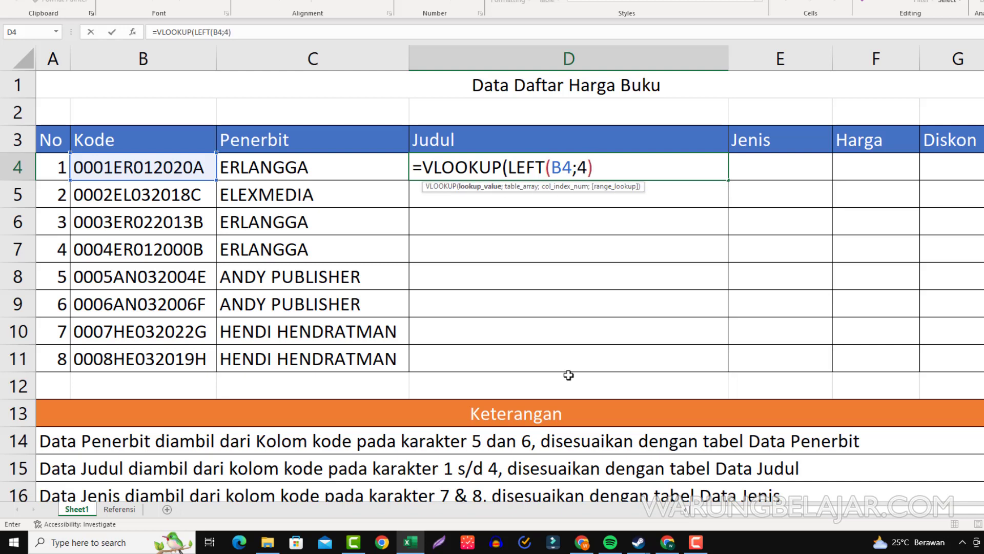
{"action": "type", "text": ";"}
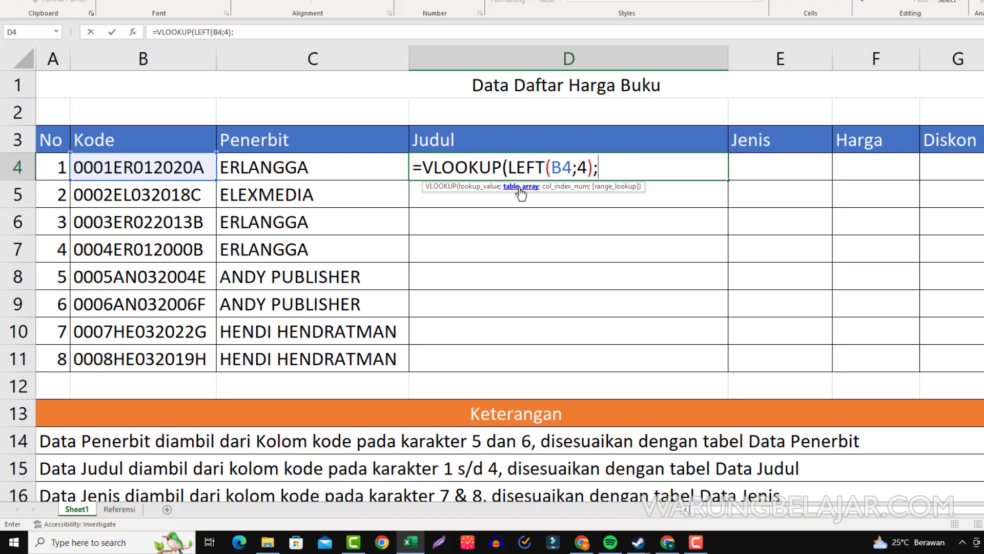
Step: Complete D4's lookup with Referensi!$D$2:$F$10, column 2 and FALSE, showing PRINSIP - PRINSIP EKONOMI
{"action": "left_click", "coordinate": [109, 510]}
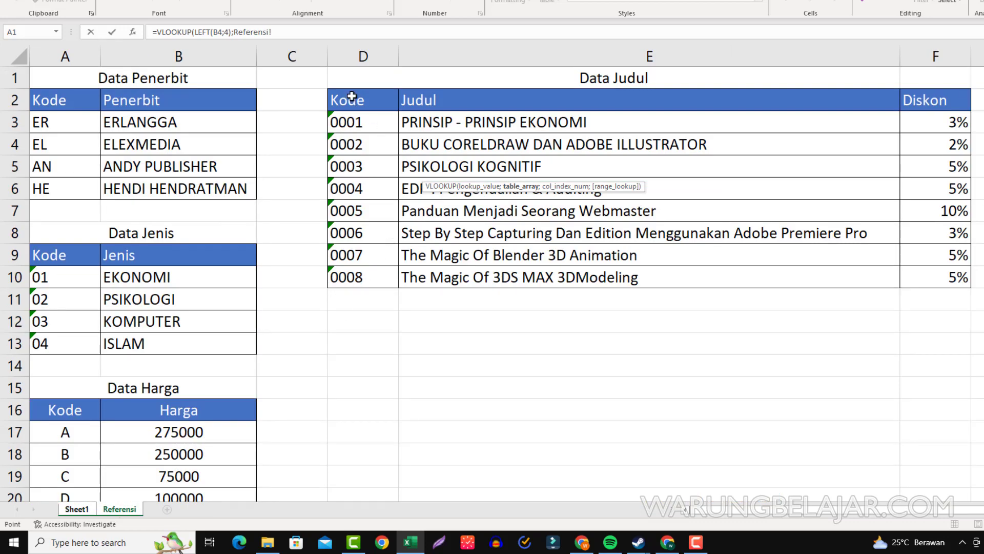
{"action": "left_click_drag", "start_coordinate": [351, 97], "coordinate": [921, 278]}
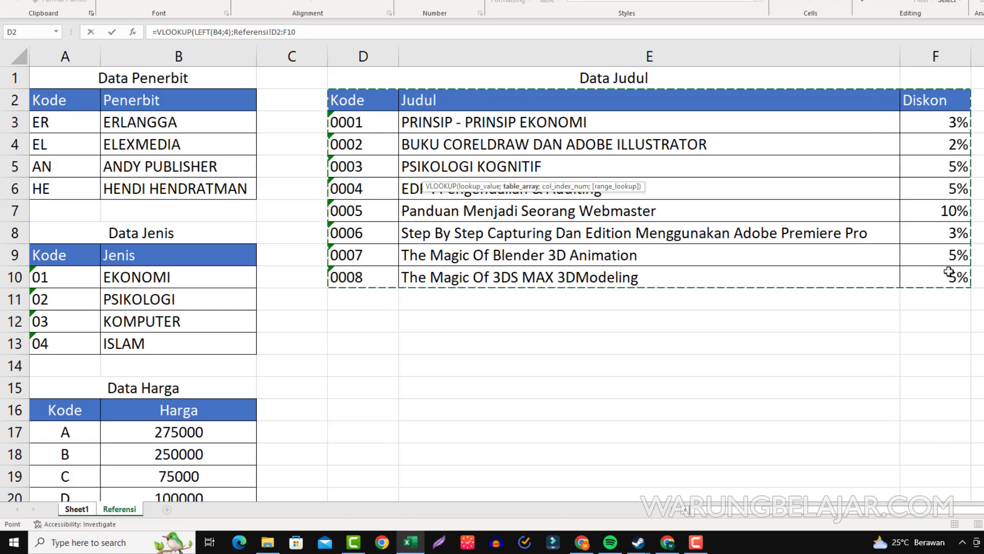
{"action": "key", "text": "F4"}
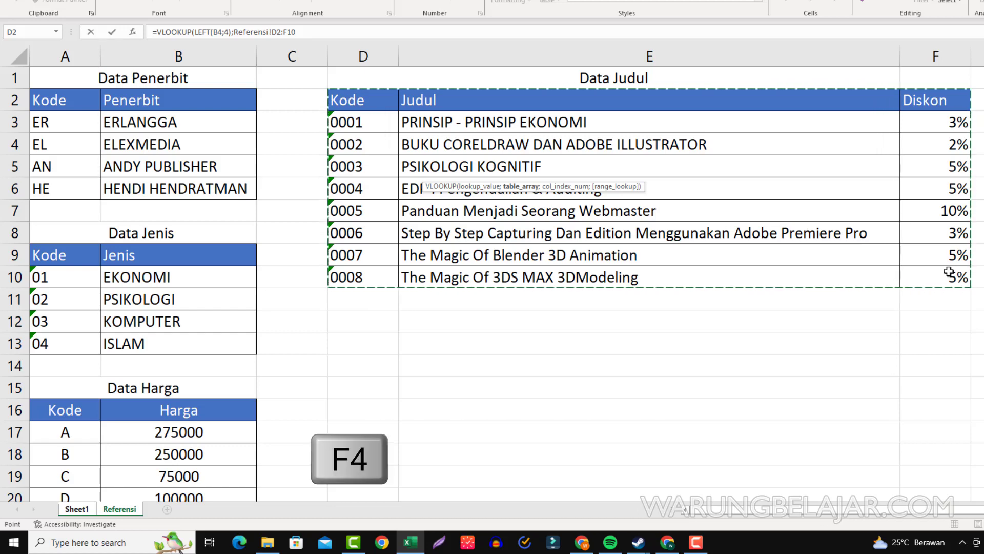
{"action": "key", "text": "F4"}
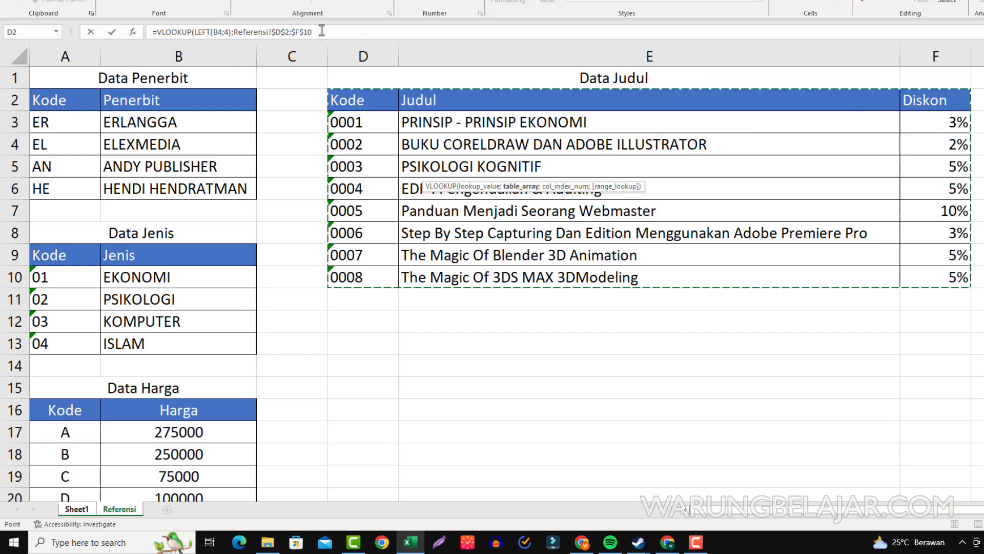
{"action": "left_click", "coordinate": [357, 32]}
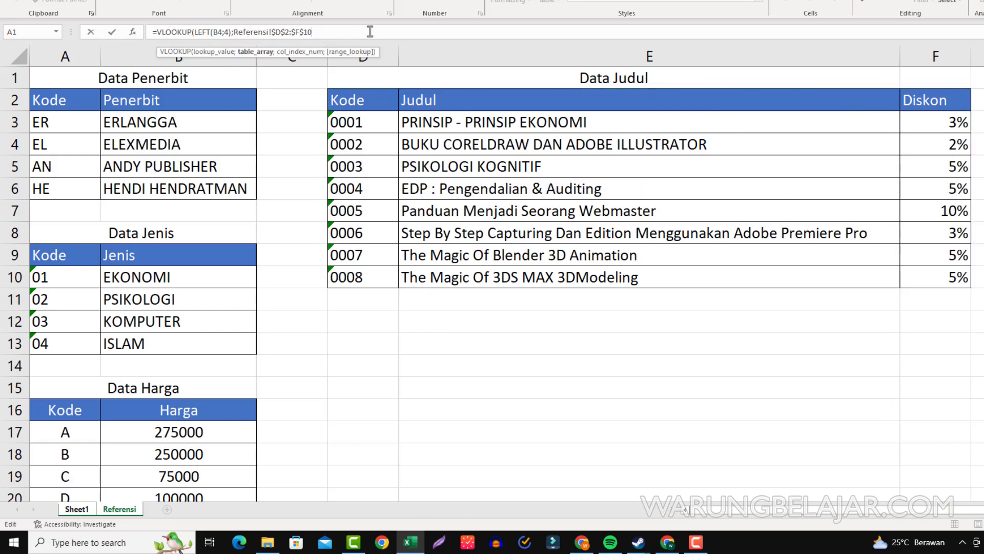
{"action": "type", "text": ";"}
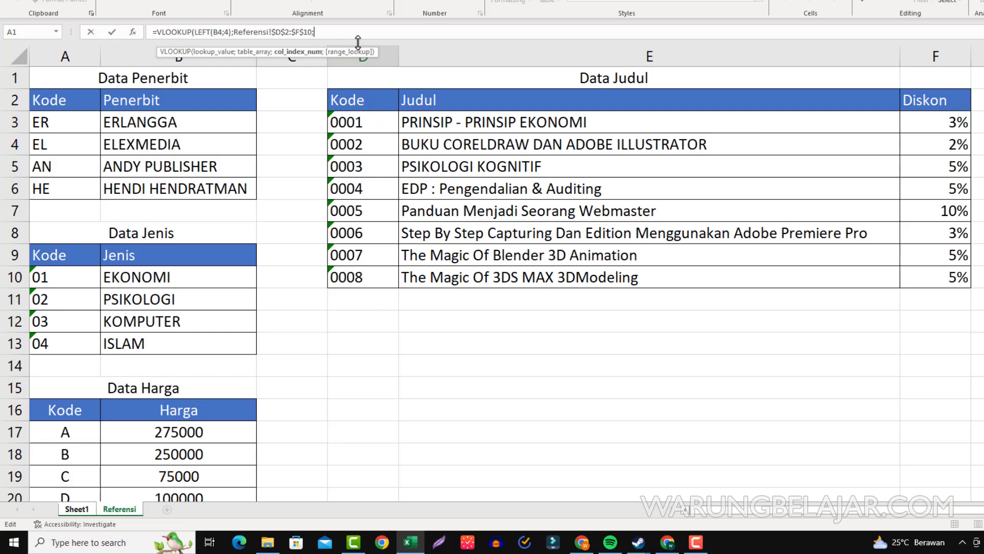
{"action": "type", "text": "2"}
{"action": "type", "text": ";"}
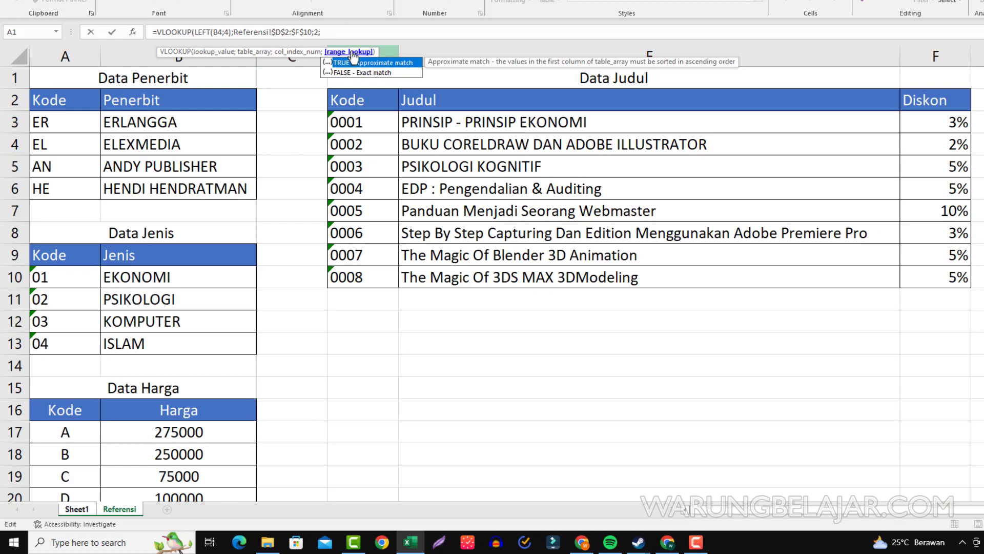
{"action": "type", "text": "FALSE"}
{"action": "type", "text": ")"}
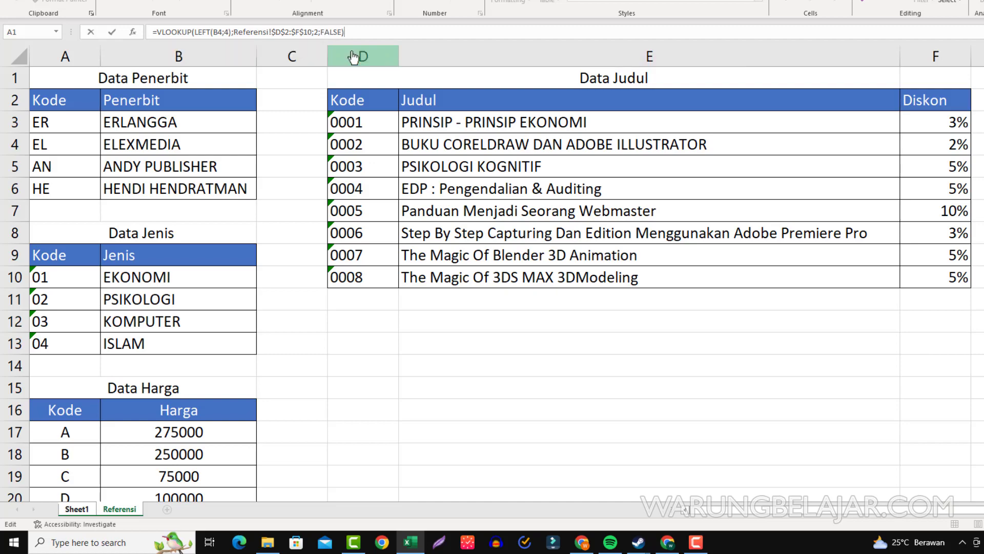
{"action": "key", "text": "Return"}
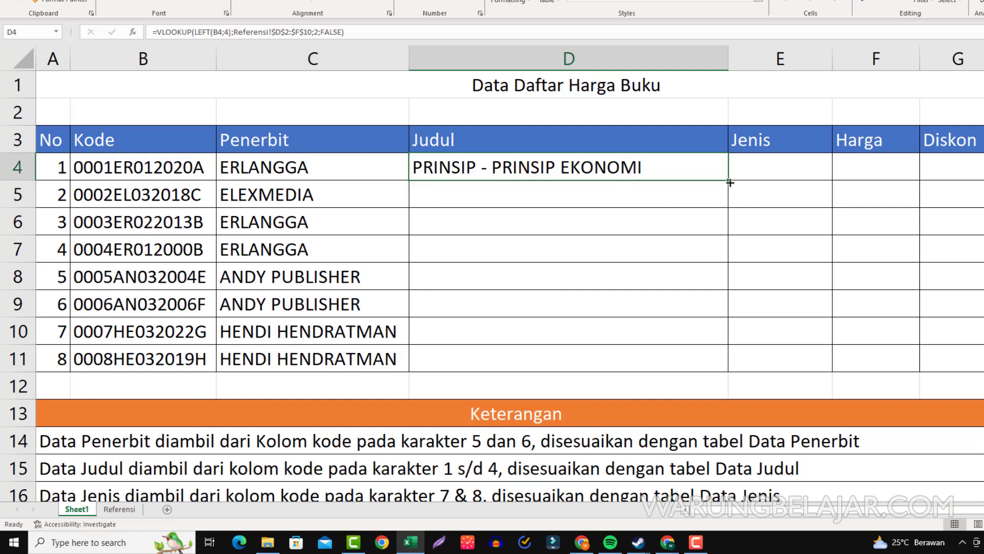
Step: Copy D4's title formula down to D11 and deselect the filled range
{"action": "left_click_drag", "start_coordinate": [727, 180], "coordinate": [712, 369]}
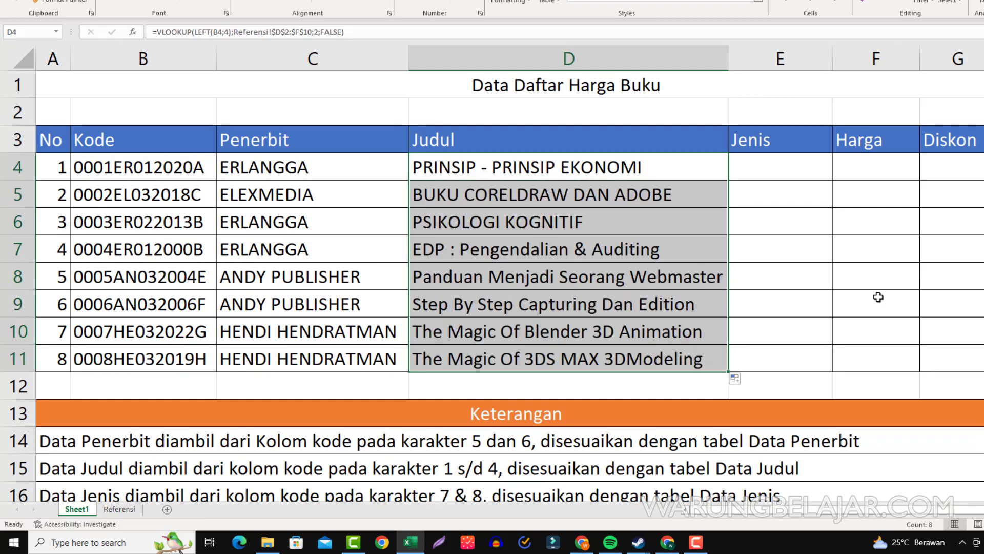
{"action": "left_click", "coordinate": [547, 245]}
{"action": "left_click", "coordinate": [533, 171]}
{"action": "left_click_drag", "start_coordinate": [533, 170], "coordinate": [535, 168]}
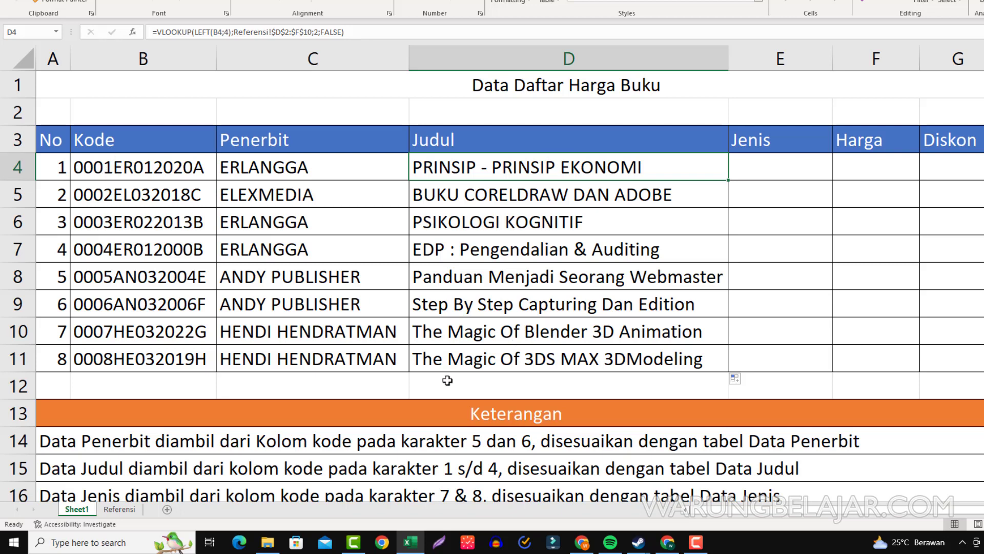
Step: Review the Data Jenis table A9:B13 on Referensi, then go to Sheet1's E4
{"action": "scroll", "coordinate": [448, 379], "scroll_direction": "down", "scroll_amount": 1}
{"action": "left_click", "coordinate": [91, 420]}
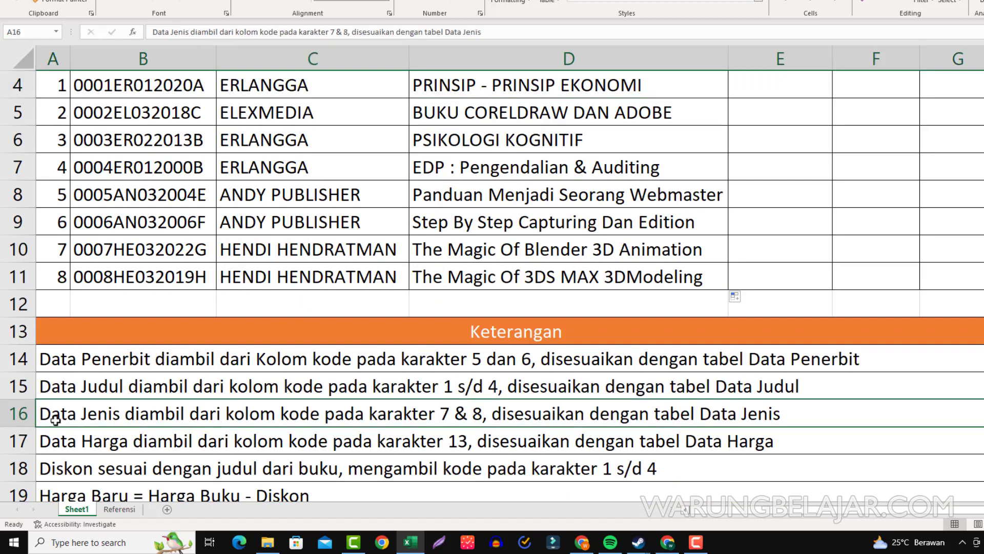
{"action": "scroll", "coordinate": [342, 424], "scroll_direction": "up", "scroll_amount": 1}
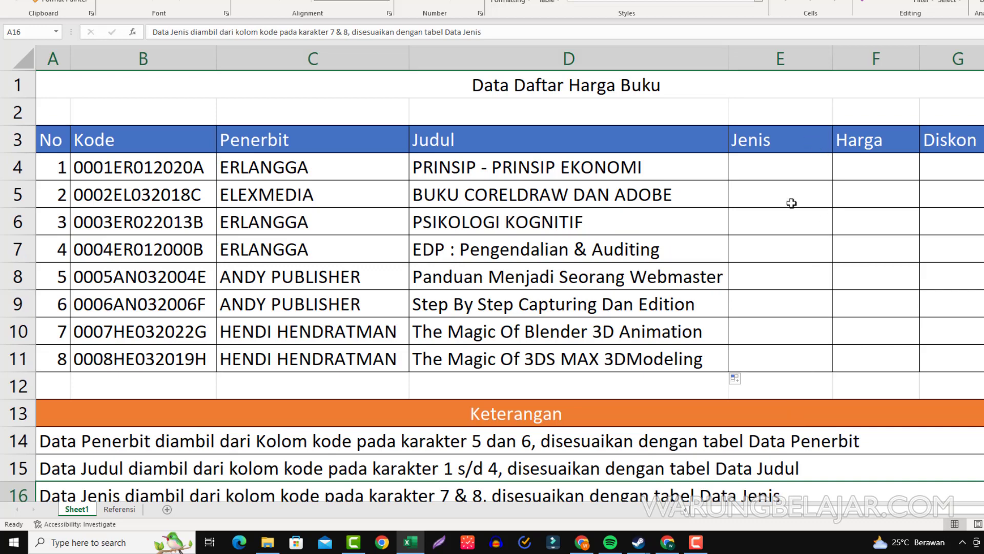
{"action": "scroll", "coordinate": [712, 373], "scroll_direction": "down", "scroll_amount": 1}
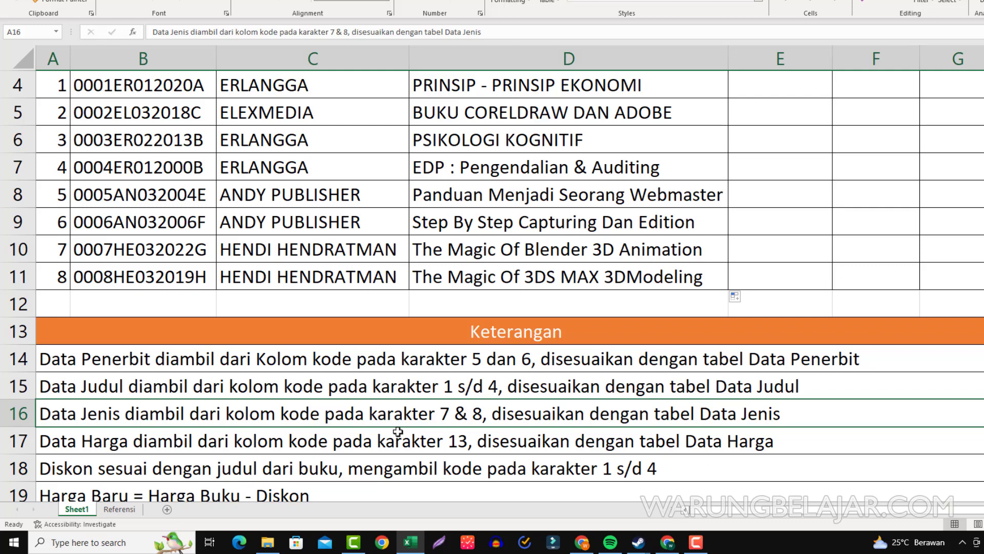
{"action": "scroll", "coordinate": [400, 432], "scroll_direction": "up", "scroll_amount": 1}
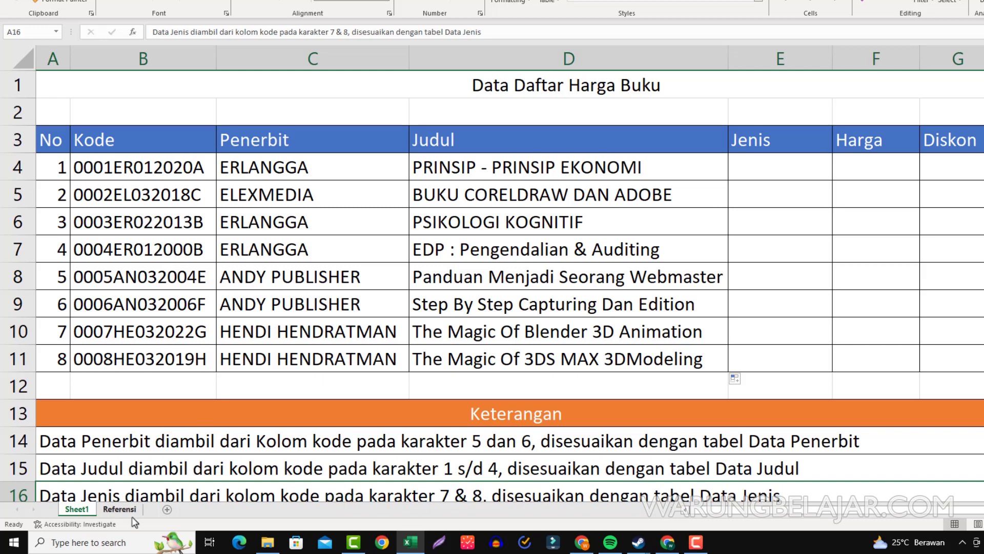
{"action": "left_click", "coordinate": [121, 509]}
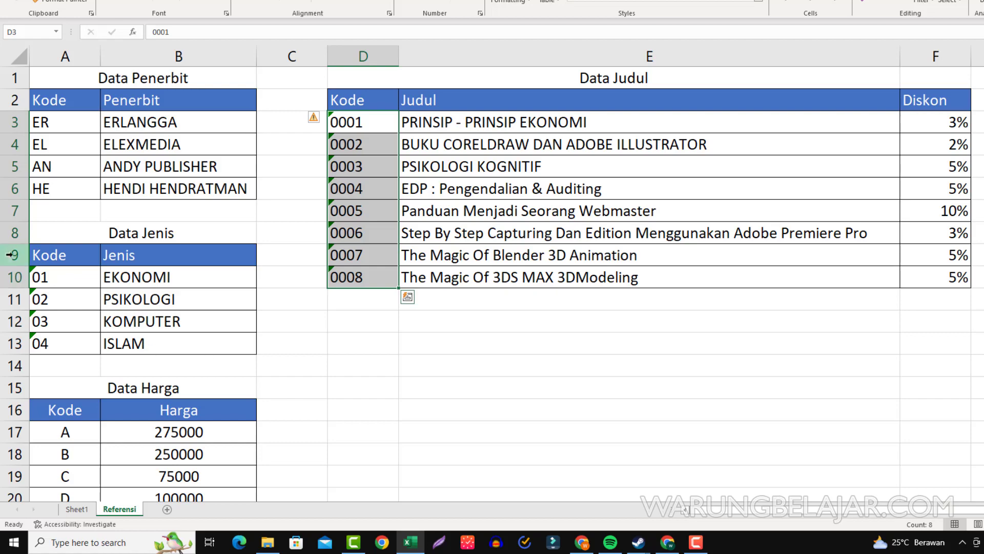
{"action": "left_click_drag", "start_coordinate": [44, 255], "coordinate": [169, 342]}
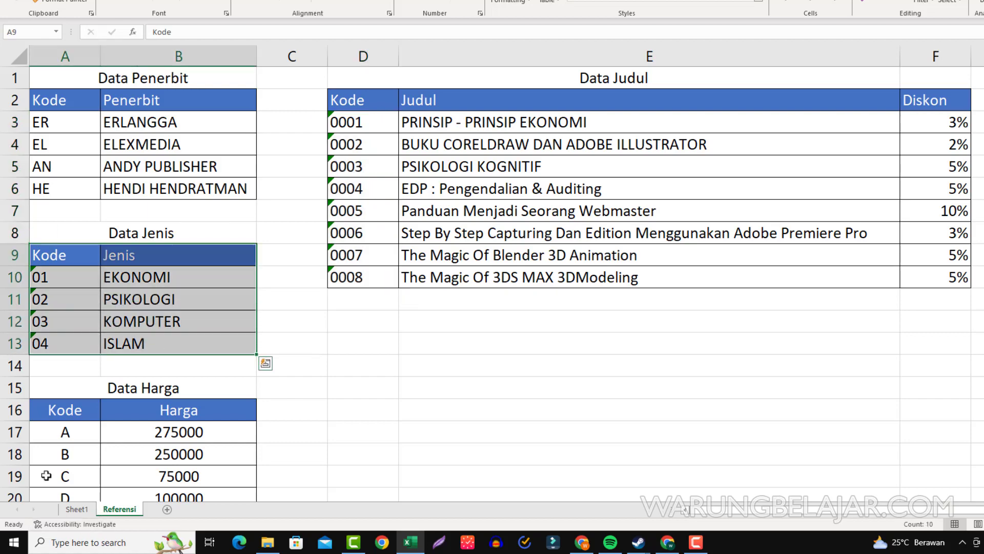
{"action": "left_click", "coordinate": [77, 509]}
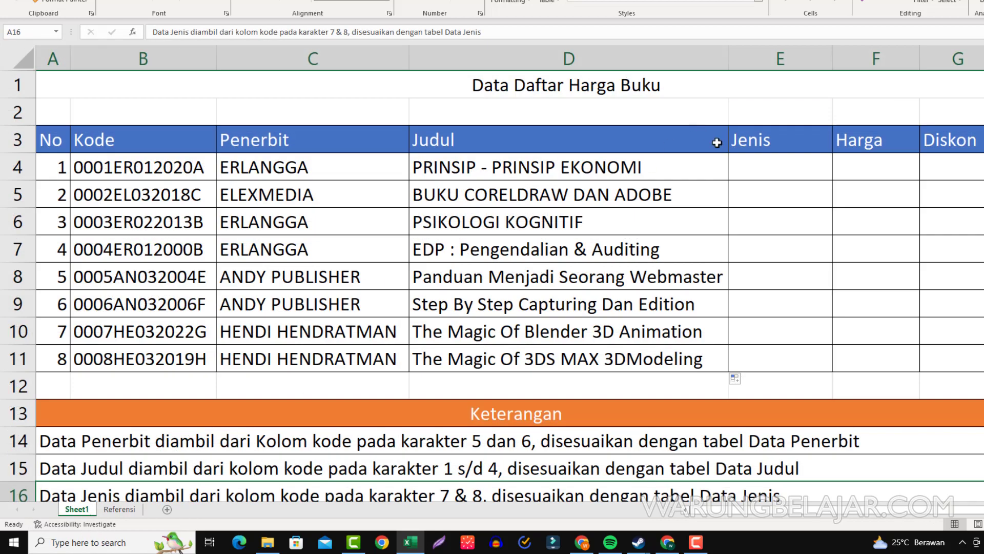
{"action": "left_click", "coordinate": [771, 162]}
Step: Begin E4's formula as =VLOOKUP(MID(B4;7;2); to use code characters 7–8 as the lookup value
{"action": "type", "text": "="}
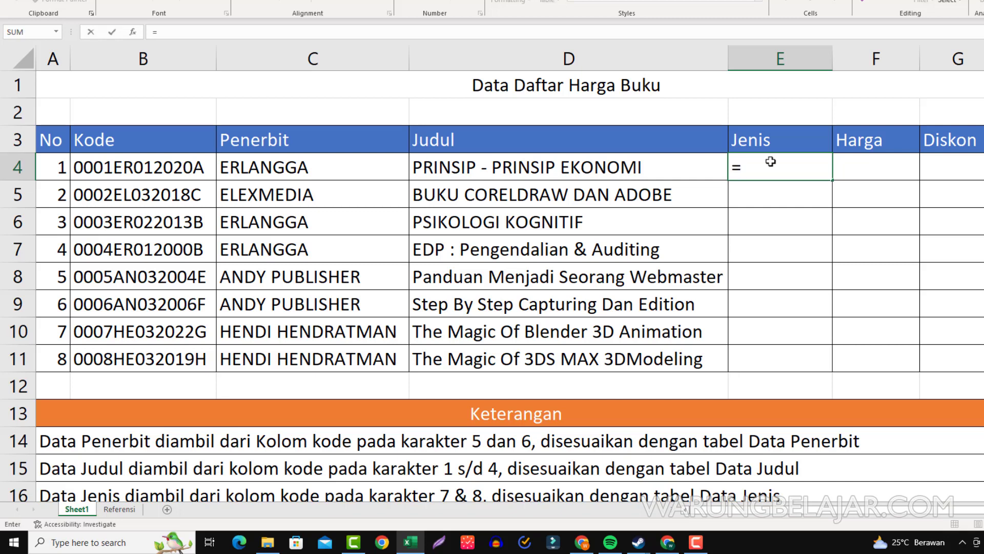
{"action": "type", "text": "VLOOKU"}
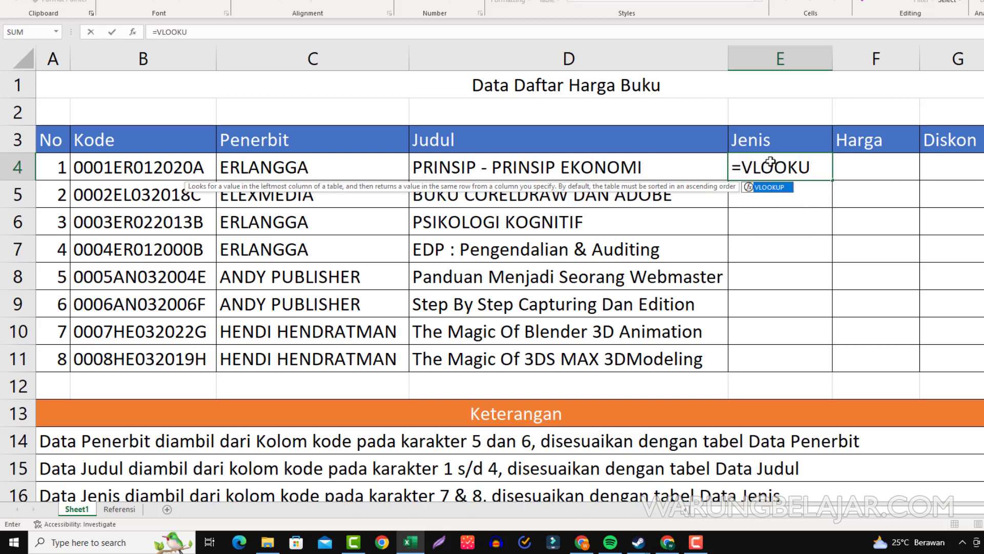
{"action": "type", "text": "P("}
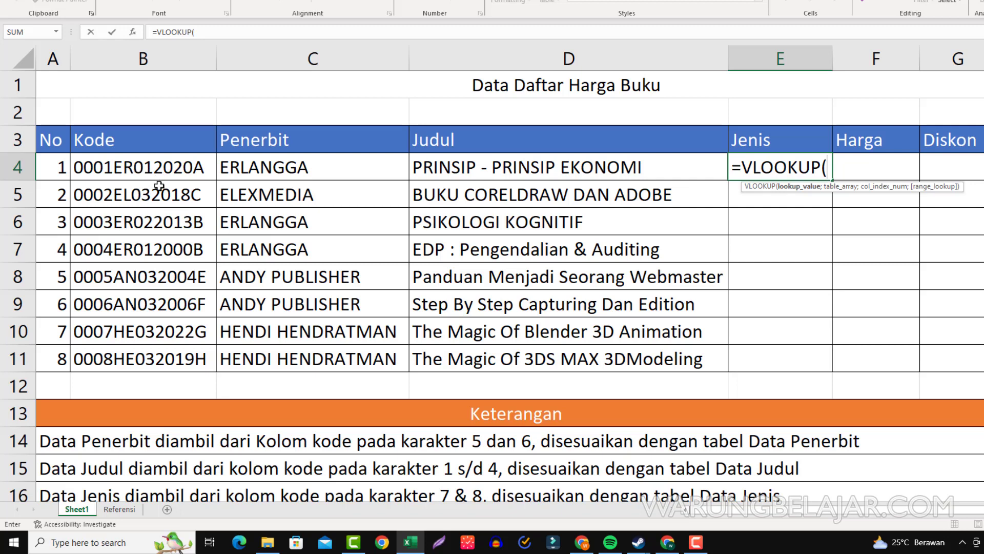
{"action": "type", "text": "MI"}
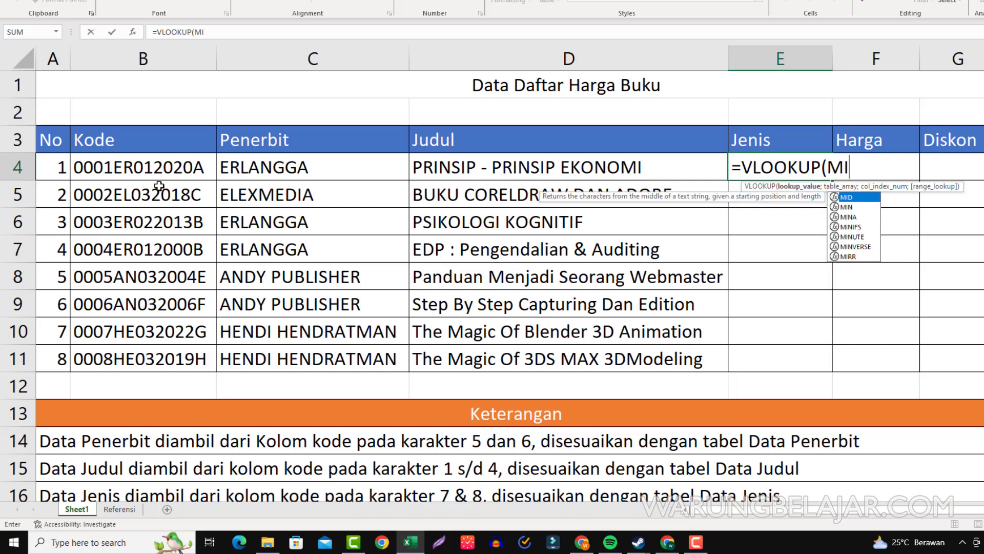
{"action": "type", "text": "D("}
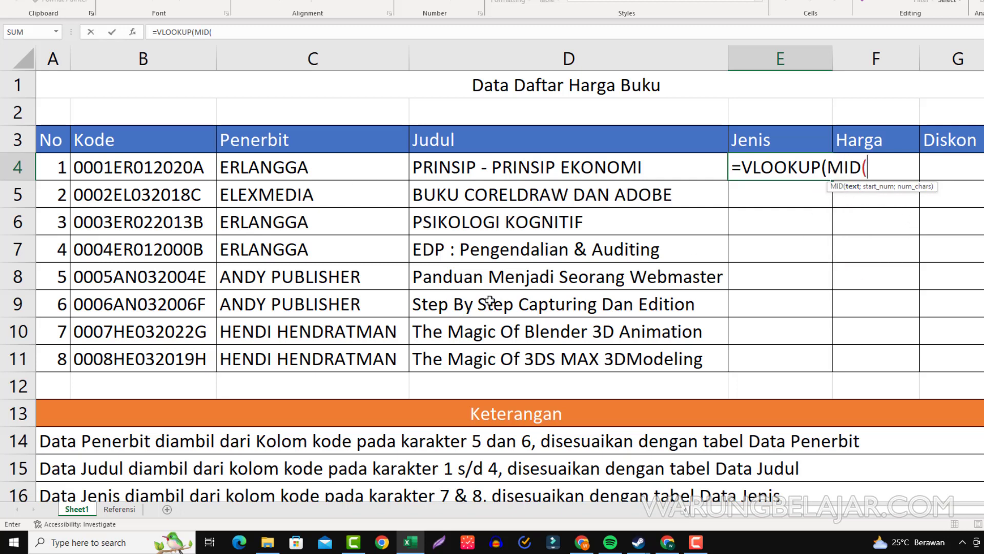
{"action": "left_click", "coordinate": [107, 172]}
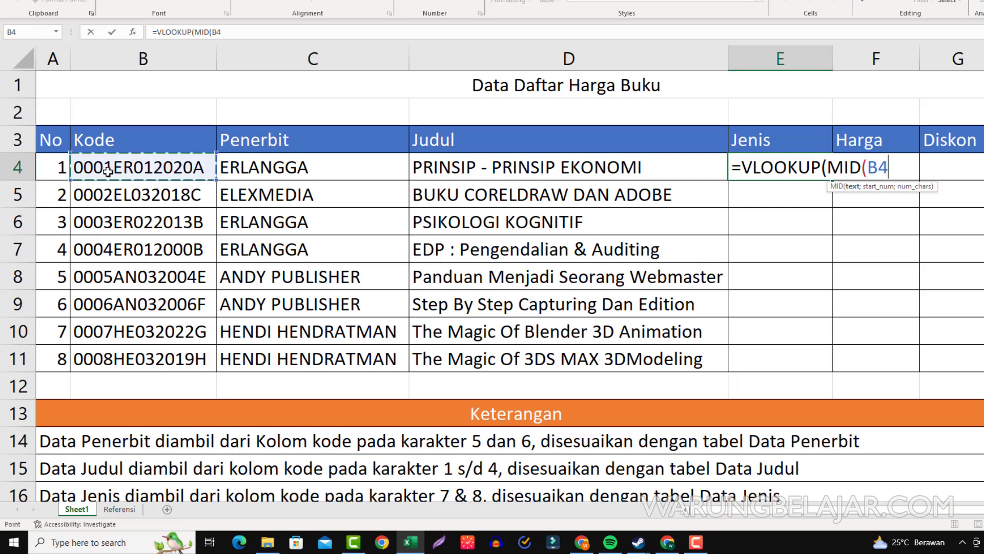
{"action": "type", "text": ";7"}
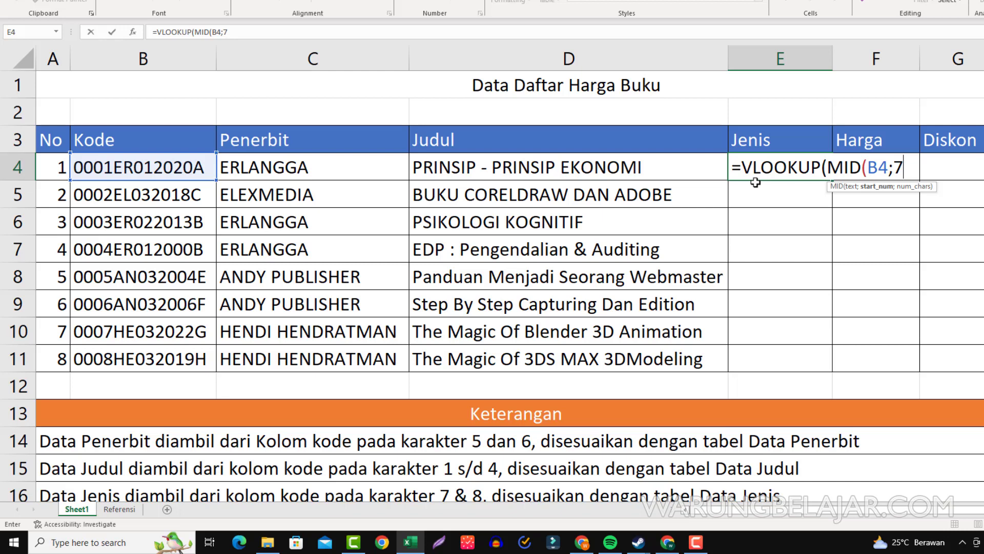
{"action": "type", "text": ";2"}
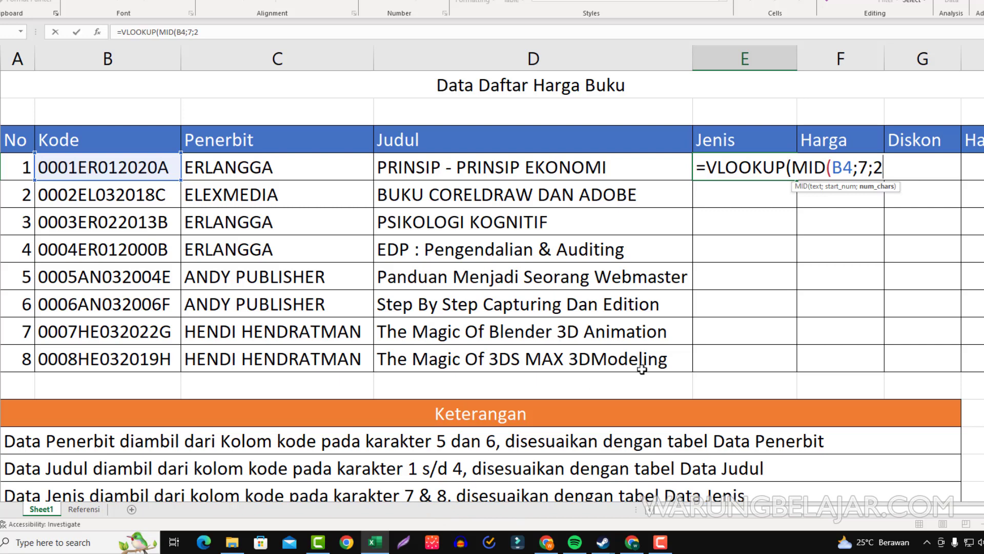
{"action": "type", "text": ")"}
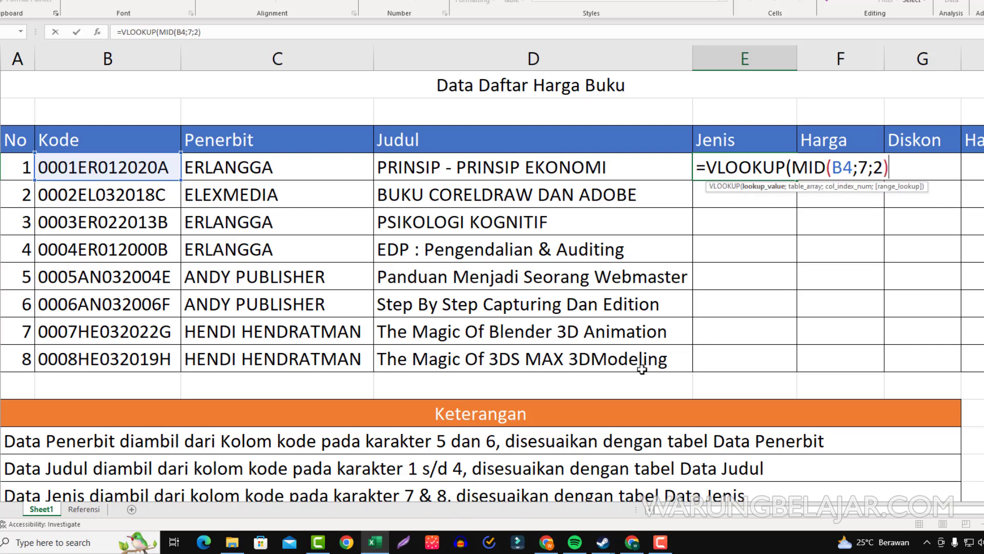
{"action": "type", "text": ";"}
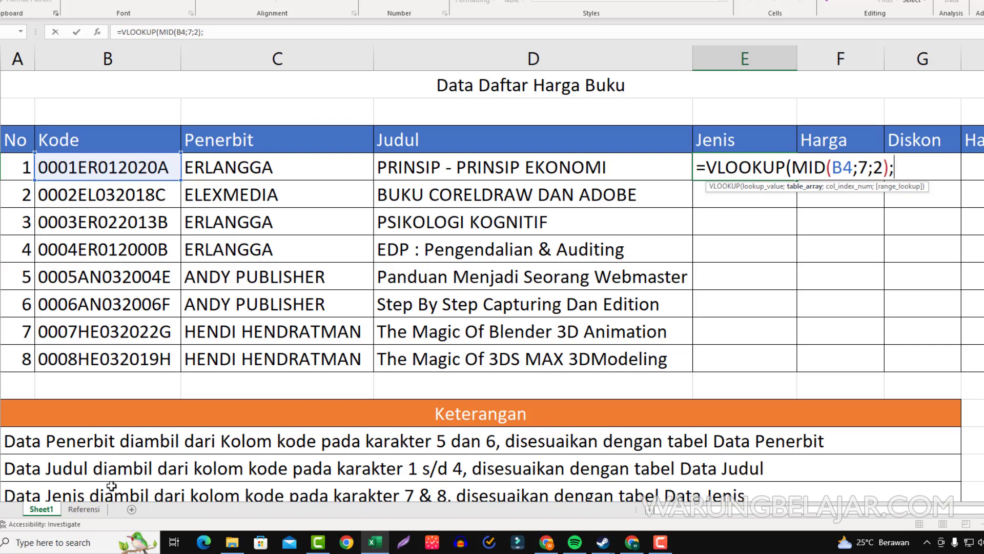
Step: Extend E4's formula with the locked Data Jenis range Referensi!$A$9:$B$13, column 2 and FALSE
{"action": "left_click", "coordinate": [78, 512]}
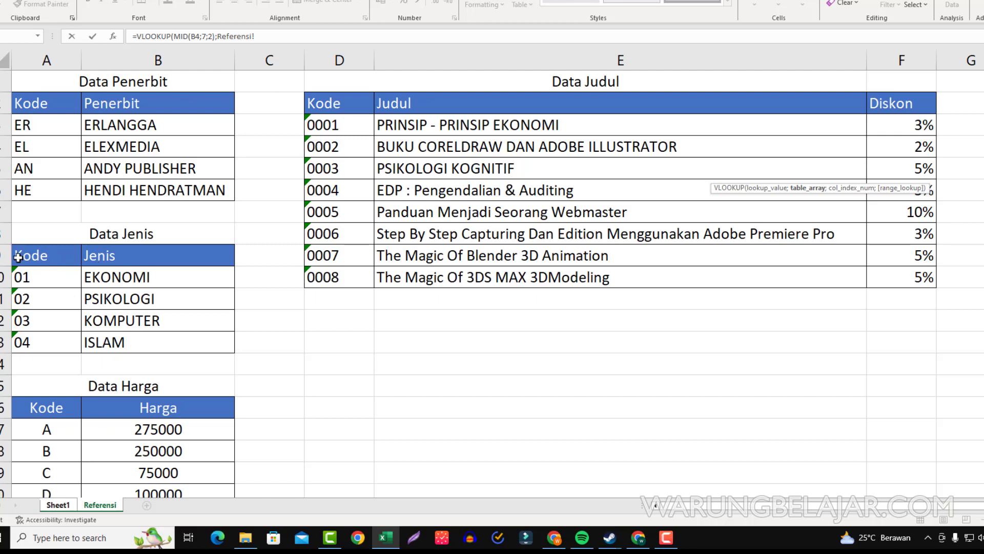
{"action": "left_click_drag", "start_coordinate": [18, 252], "coordinate": [197, 341]}
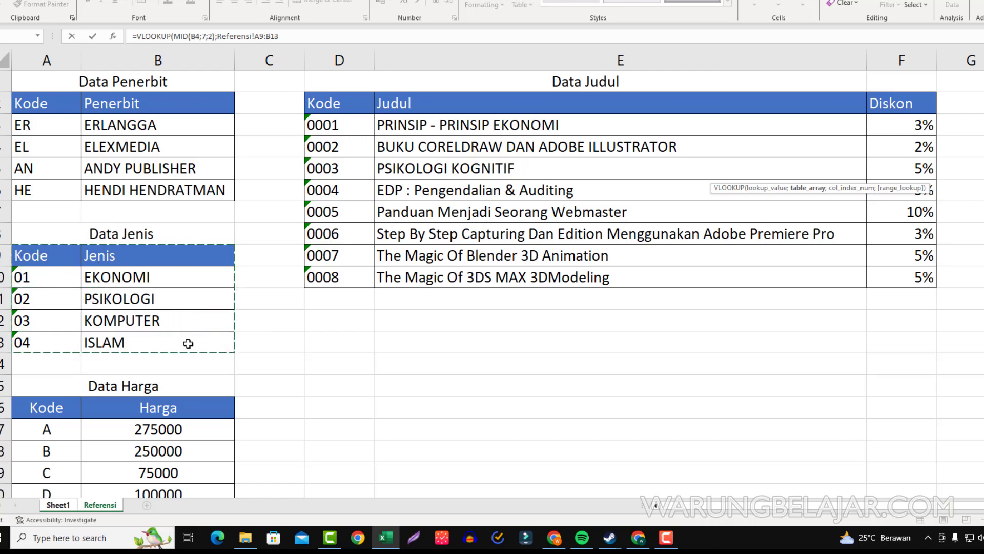
{"action": "key", "text": "F4"}
{"action": "left_click", "coordinate": [389, 33]}
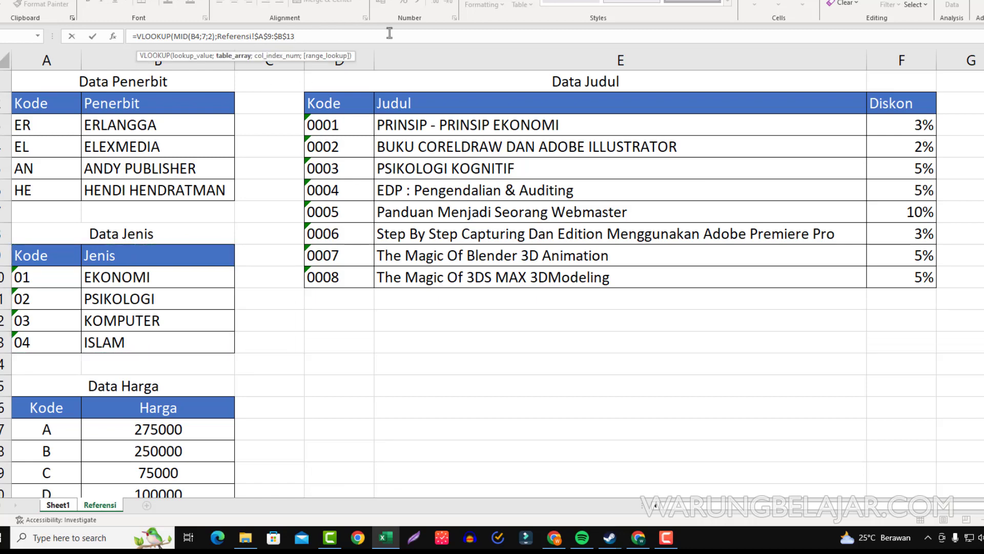
{"action": "type", "text": ";2"}
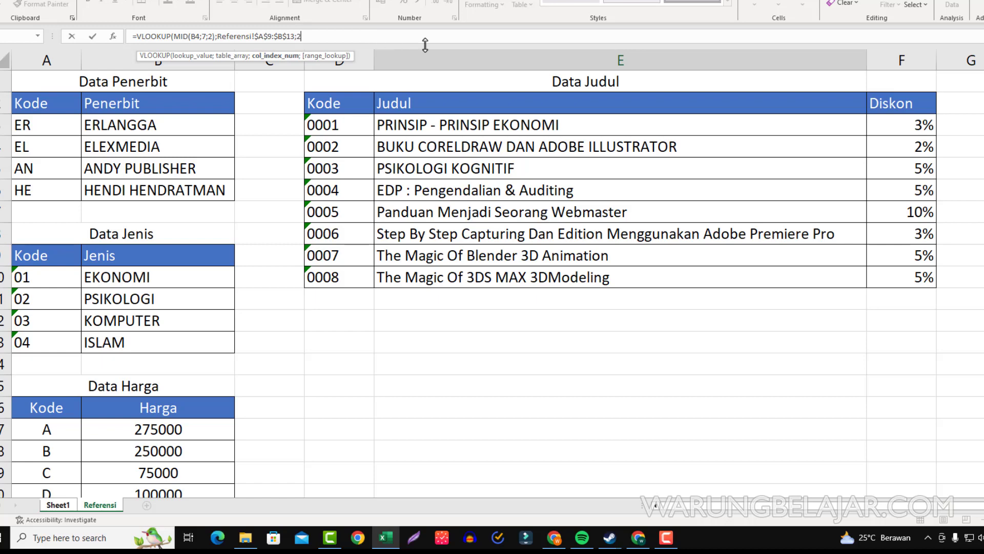
{"action": "type", "text": ";"}
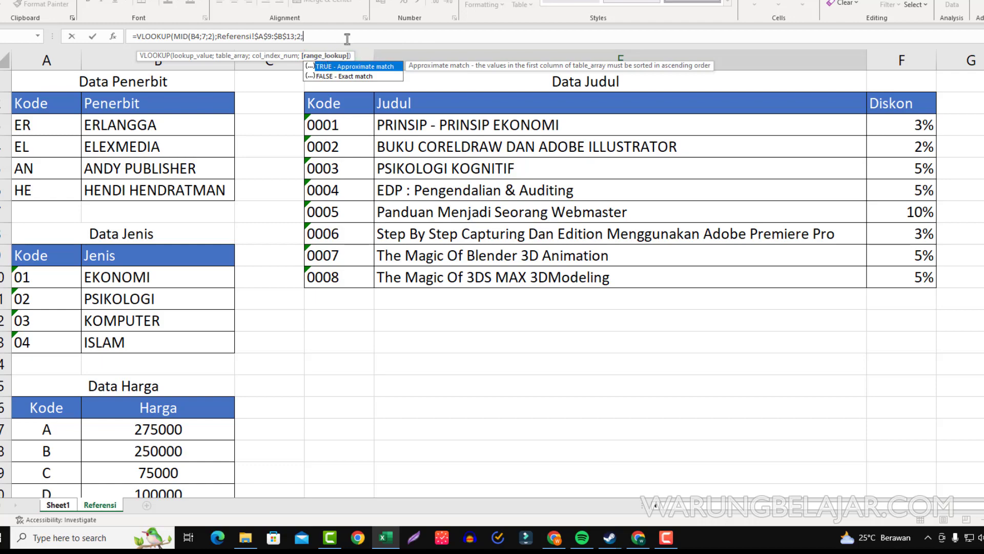
{"action": "type", "text": "FALSE"}
{"action": "type", "text": ")"}
Step: Commit the Jenis formula and copy it from E4 down to E11 for all eight books
{"action": "key", "text": "Return"}
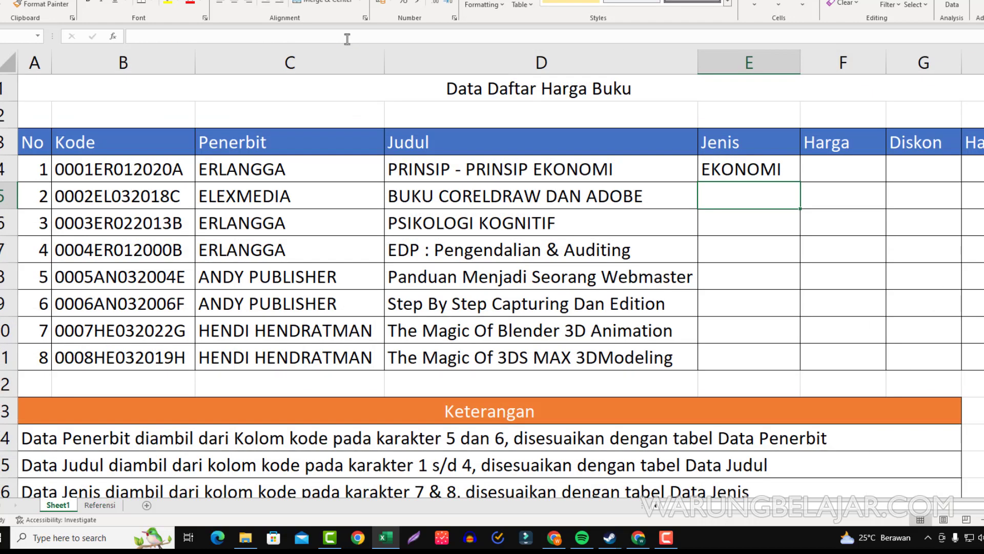
{"action": "left_click", "coordinate": [756, 173]}
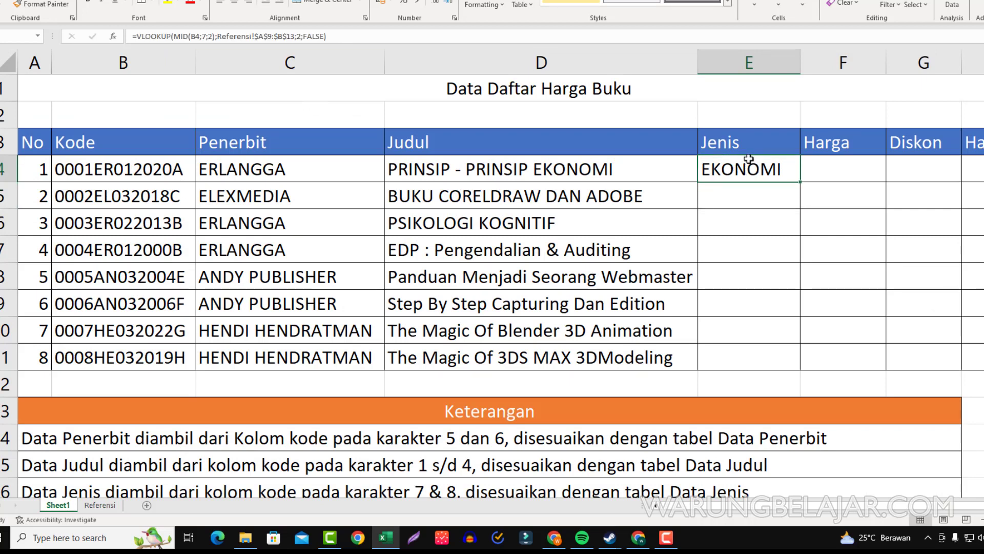
{"action": "left_click_drag", "start_coordinate": [799, 182], "coordinate": [795, 363]}
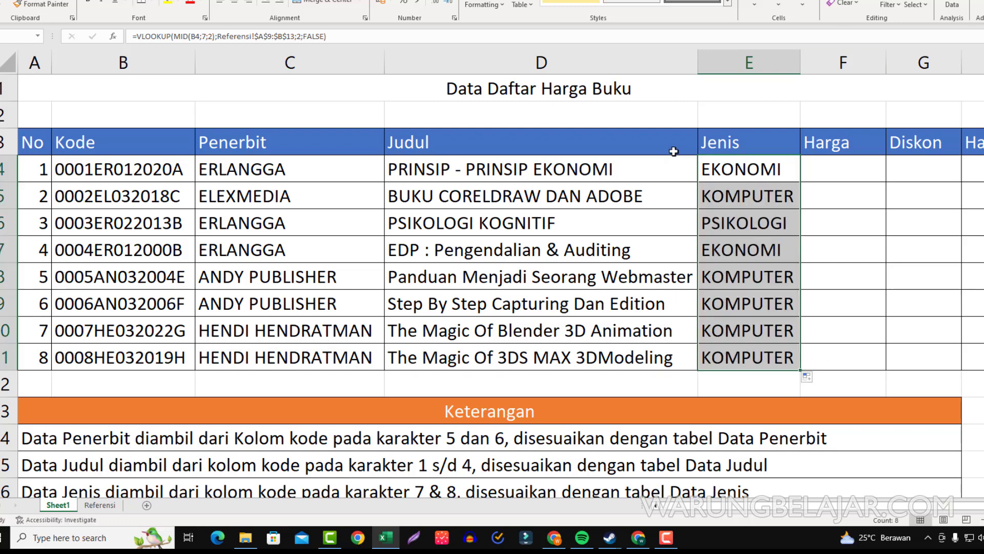
{"action": "left_click", "coordinate": [861, 172]}
{"action": "scroll", "coordinate": [491, 344], "scroll_direction": "down", "scroll_amount": 1}
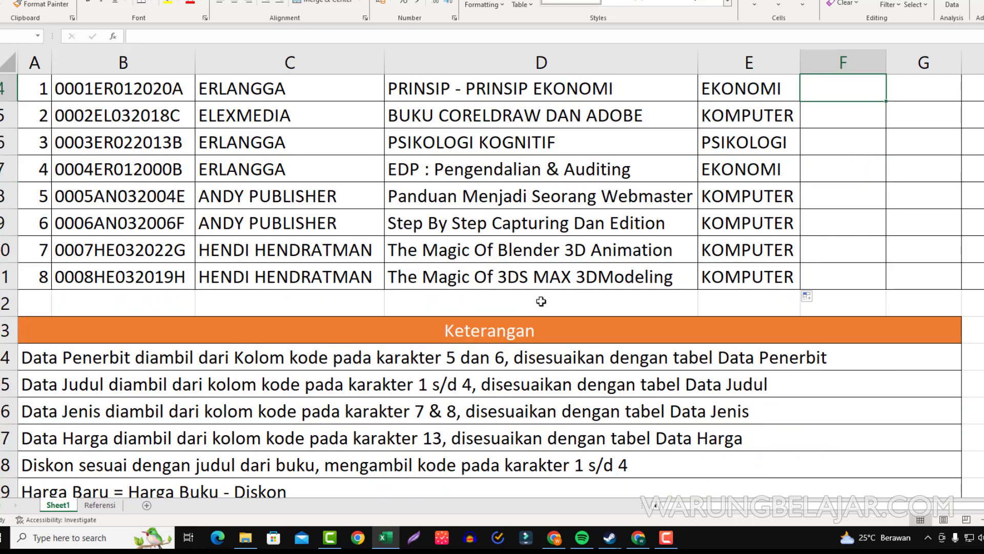
{"action": "left_click", "coordinate": [46, 440]}
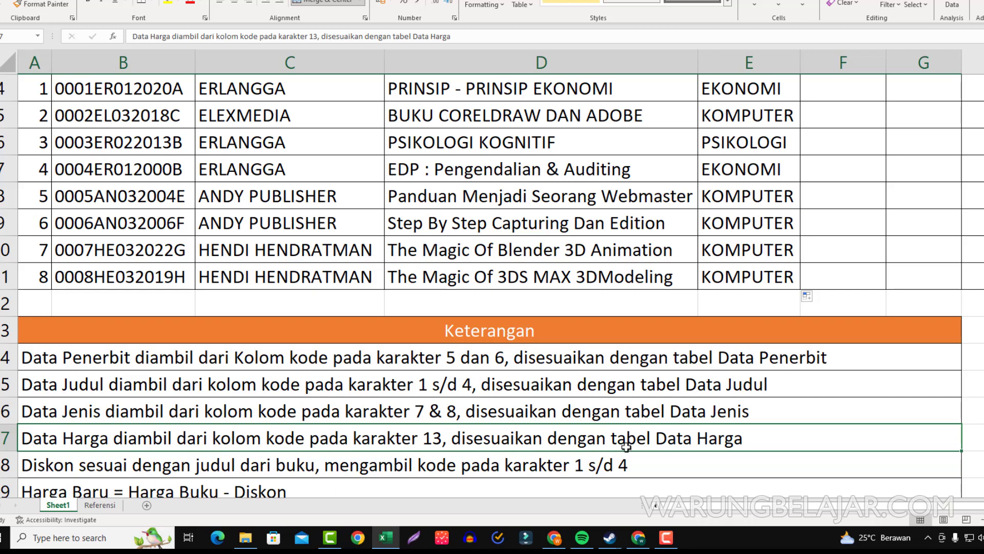
{"action": "scroll", "coordinate": [428, 446], "scroll_direction": "up", "scroll_amount": 1}
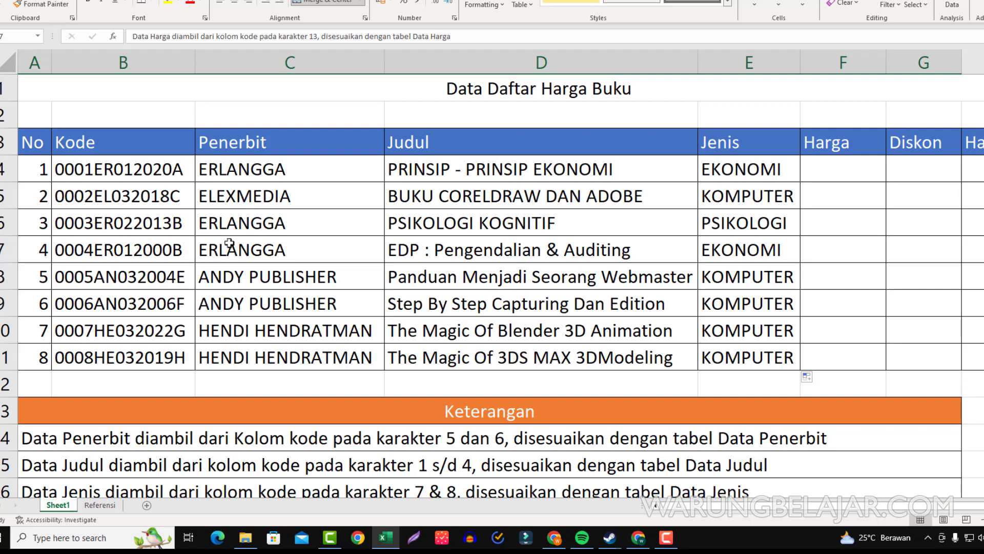
{"action": "scroll", "coordinate": [312, 372], "scroll_direction": "down", "scroll_amount": 2}
{"action": "scroll", "coordinate": [429, 364], "scroll_direction": "up", "scroll_amount": 2}
{"action": "left_click", "coordinate": [857, 174]}
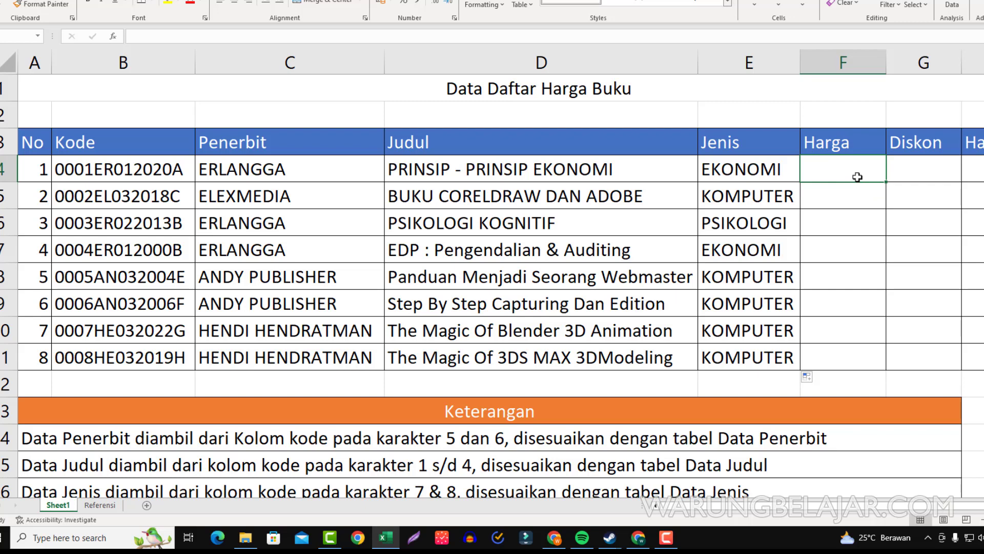
Step: Start F4's formula as =VLOOKUP(RIGHT(B4;1); using the code's last character
{"action": "type", "text": "=VLOO"}
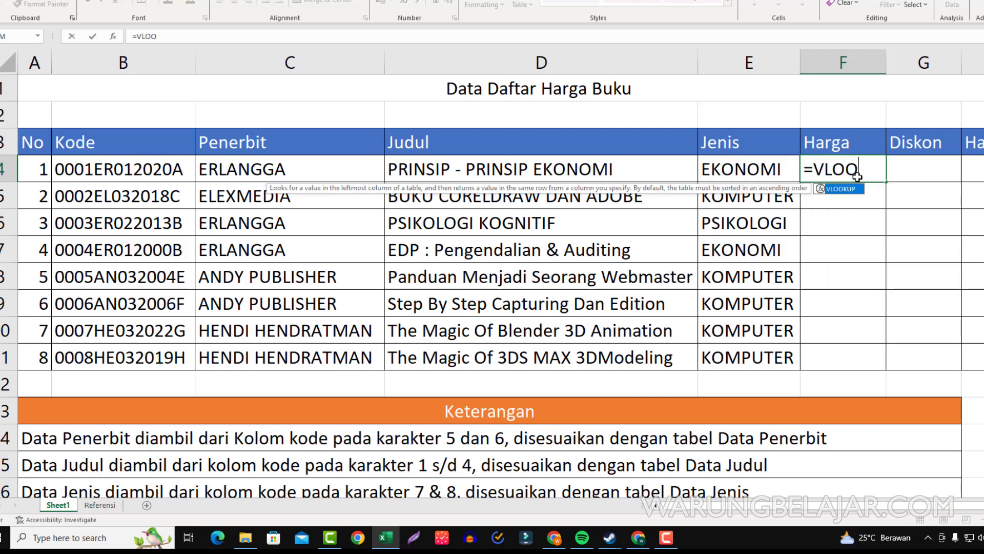
{"action": "type", "text": "KUP("}
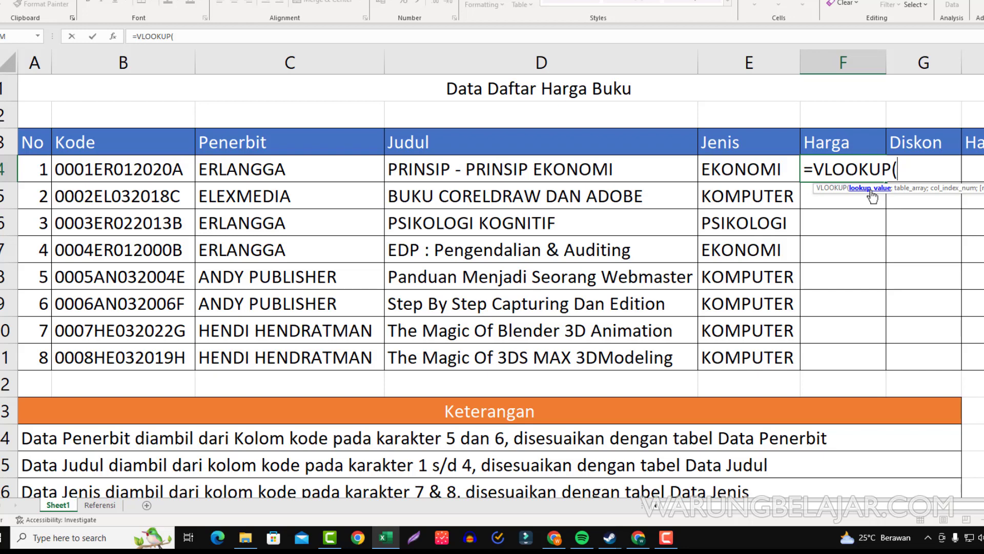
{"action": "type", "text": "RI"}
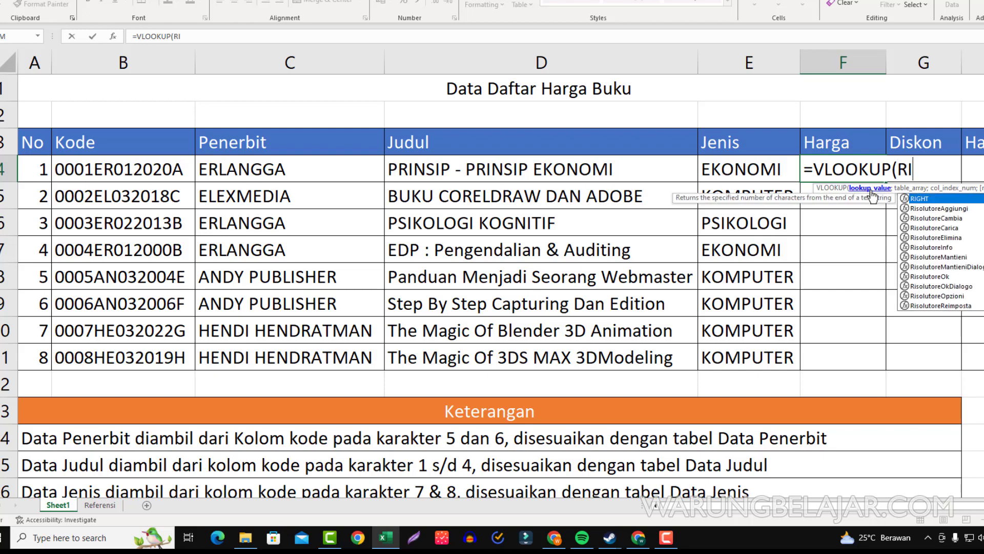
{"action": "type", "text": "GHT("}
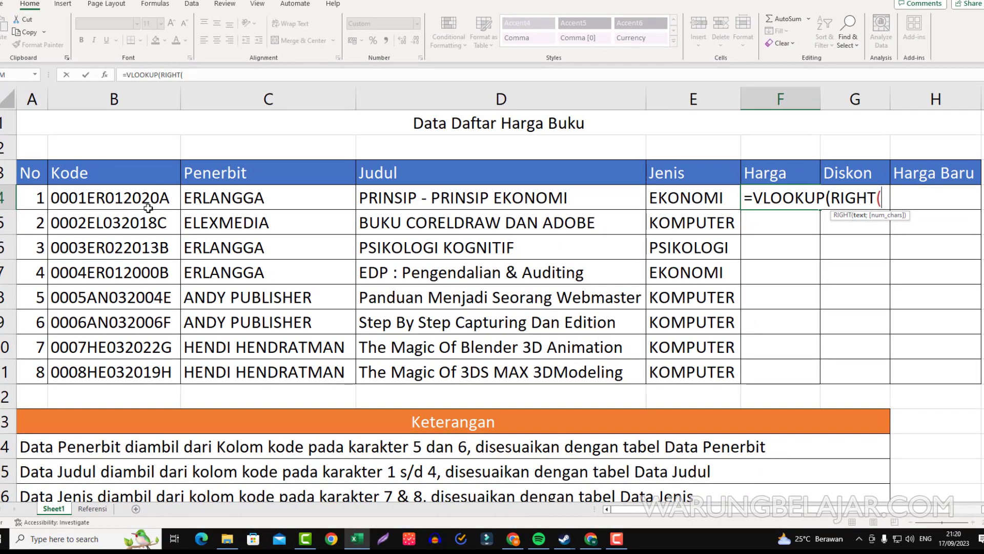
{"action": "left_click", "coordinate": [143, 199]}
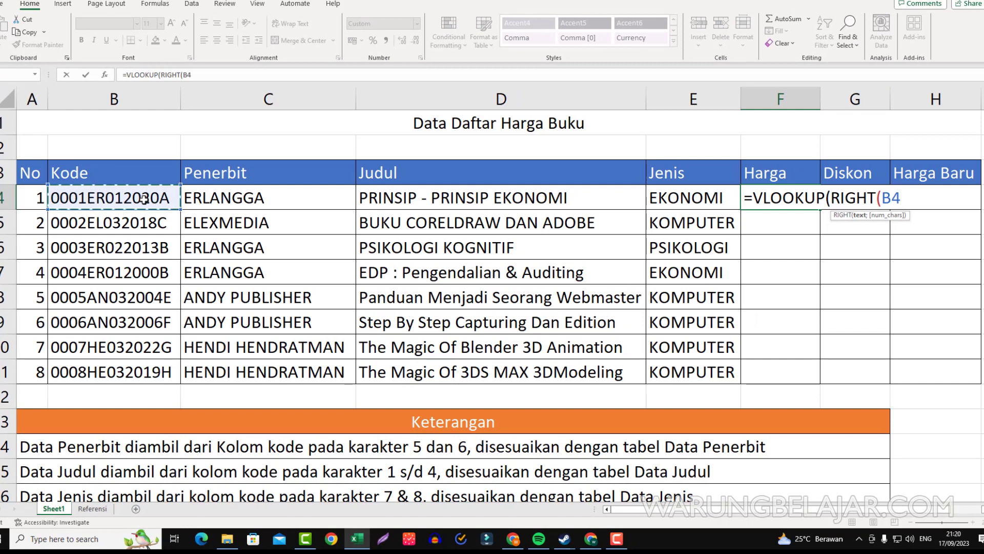
{"action": "type", "text": ";"}
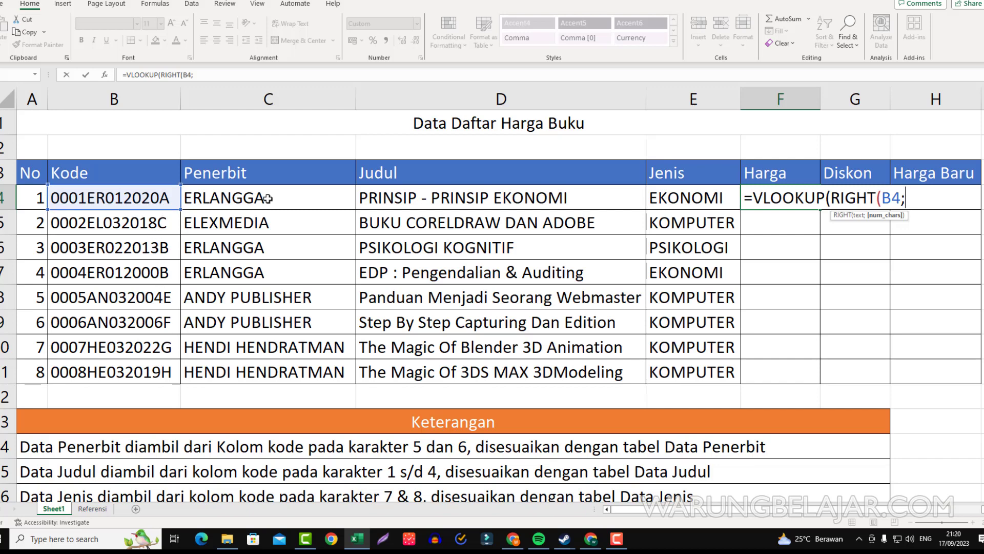
{"action": "type", "text": "1"}
{"action": "type", "text": ")"}
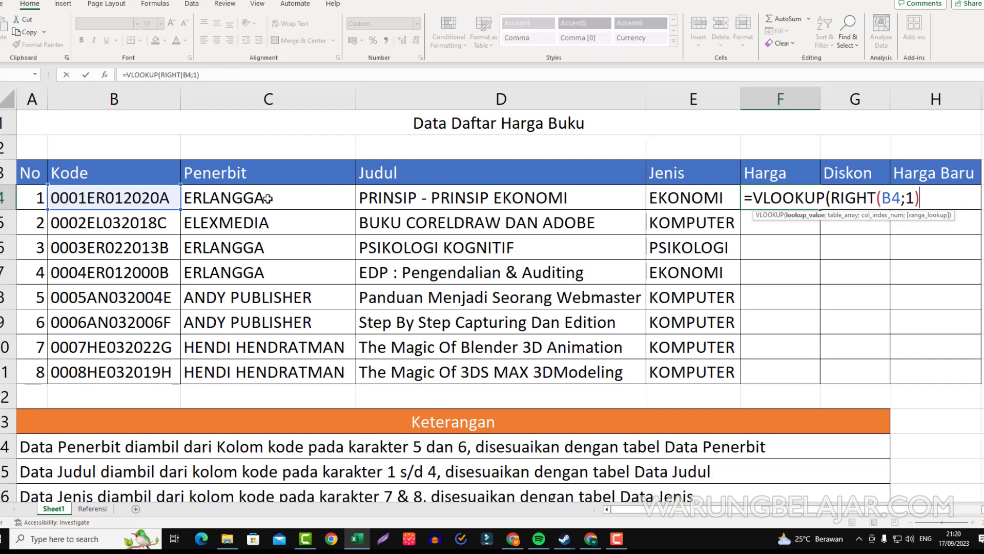
{"action": "type", "text": ";"}
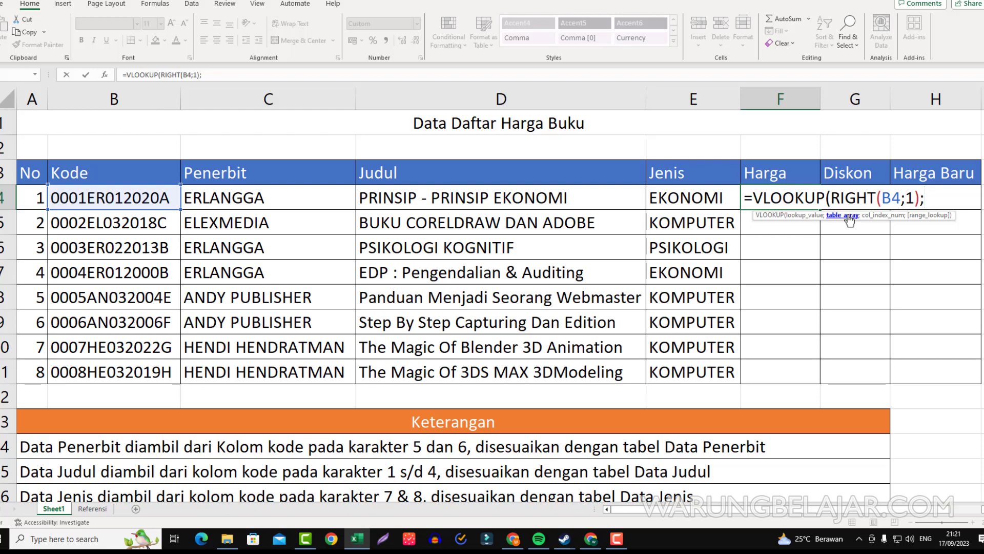
{"action": "scroll", "coordinate": [615, 384], "scroll_direction": "down", "scroll_amount": 1}
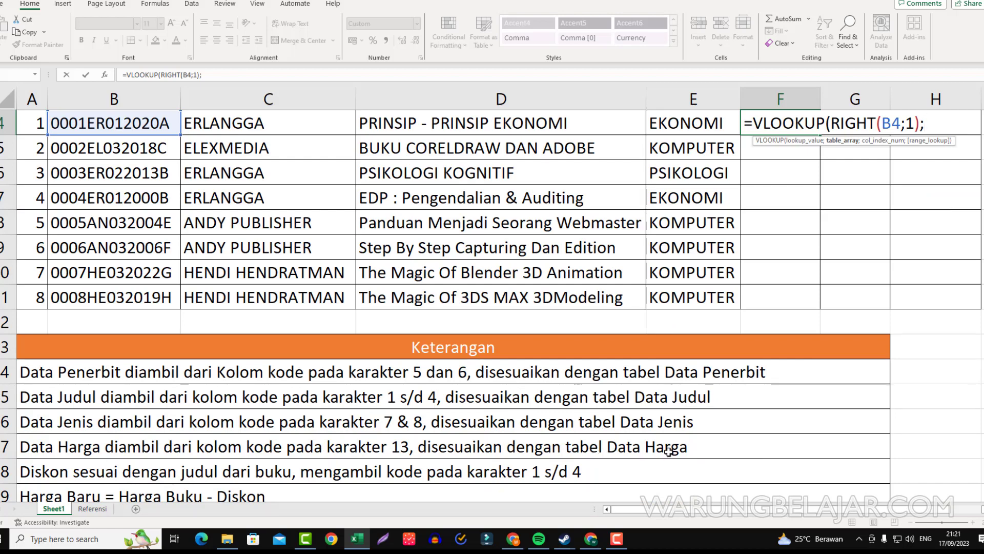
Step: Add the locked Data Harga range Referensi!$A$16:$B$24 and column 2 to F4's formula
{"action": "left_click", "coordinate": [93, 510]}
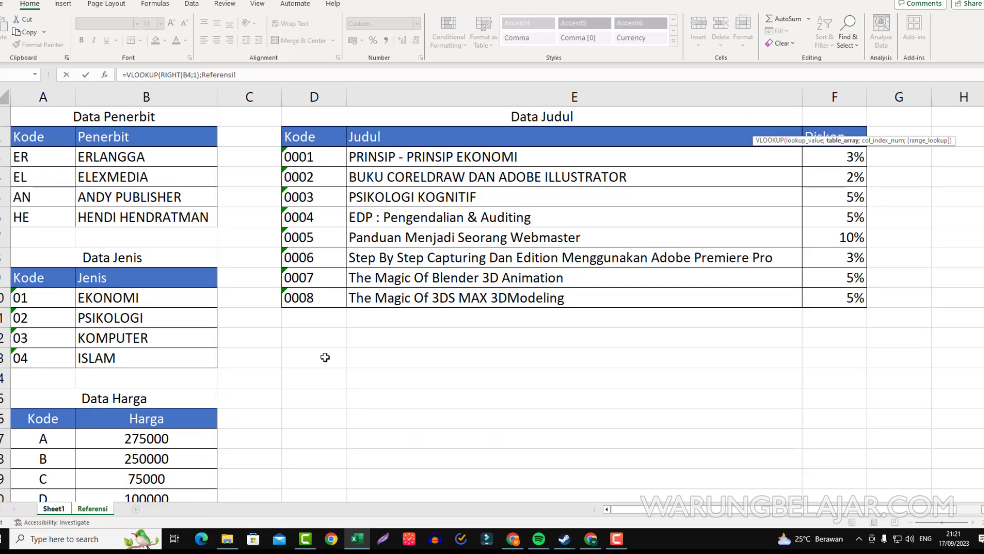
{"action": "scroll", "coordinate": [245, 346], "scroll_direction": "down", "scroll_amount": 1}
{"action": "scroll", "coordinate": [240, 355], "scroll_direction": "down", "scroll_amount": 1}
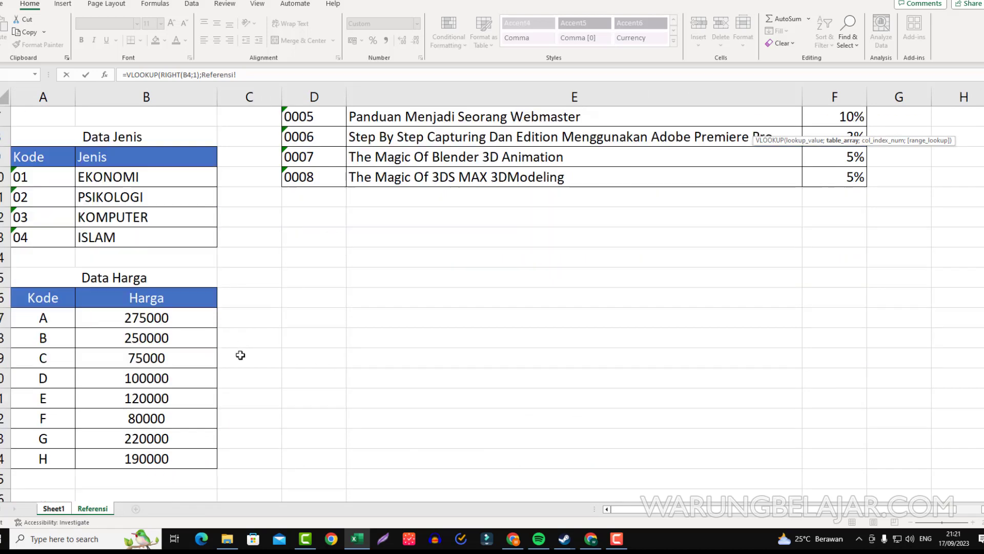
{"action": "left_click", "coordinate": [36, 306]}
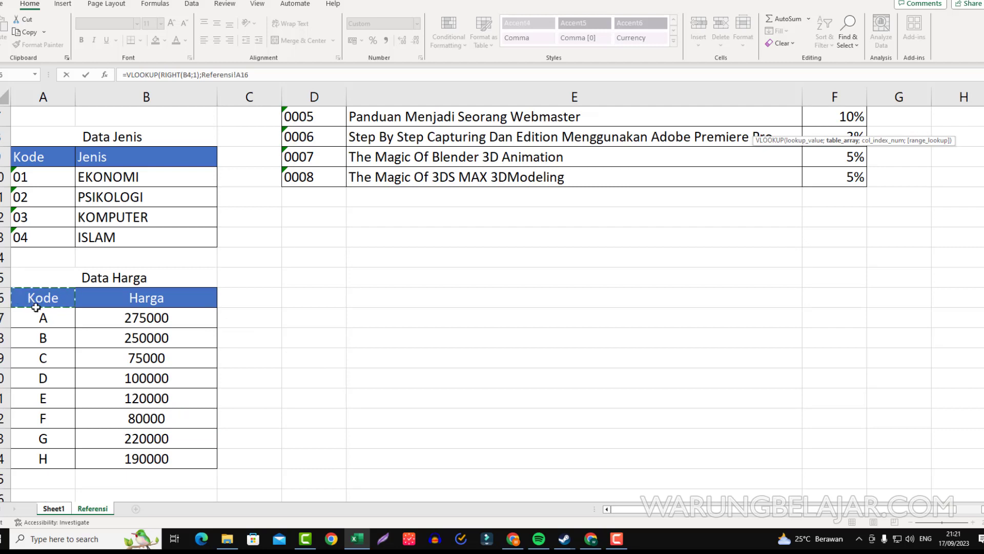
{"action": "left_click_drag", "start_coordinate": [36, 306], "coordinate": [149, 460]}
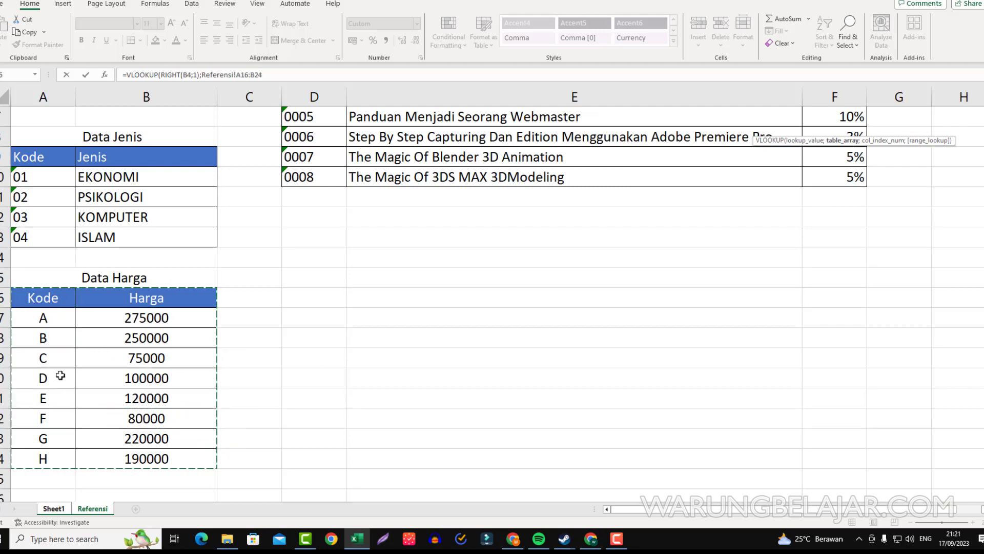
{"action": "key", "text": "F4"}
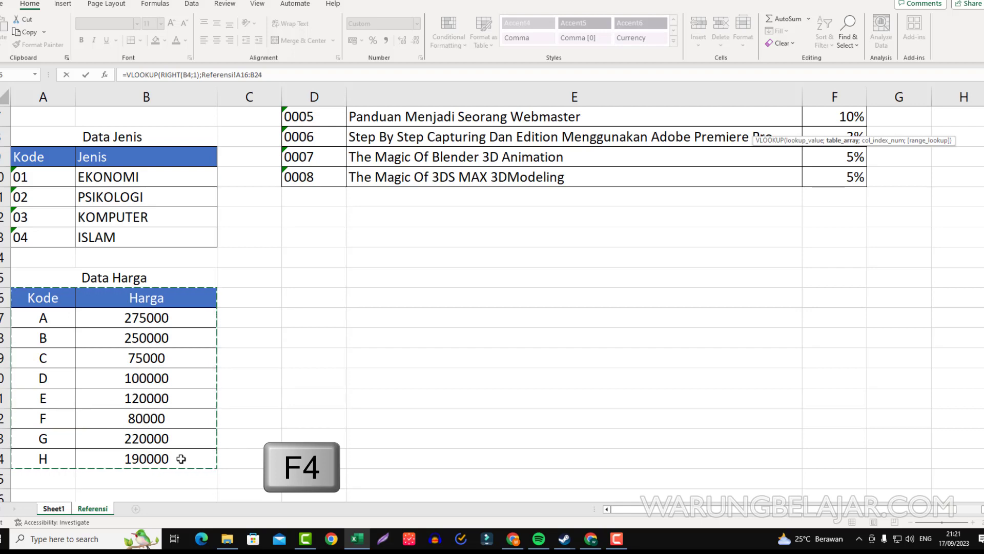
{"action": "key", "text": "F4"}
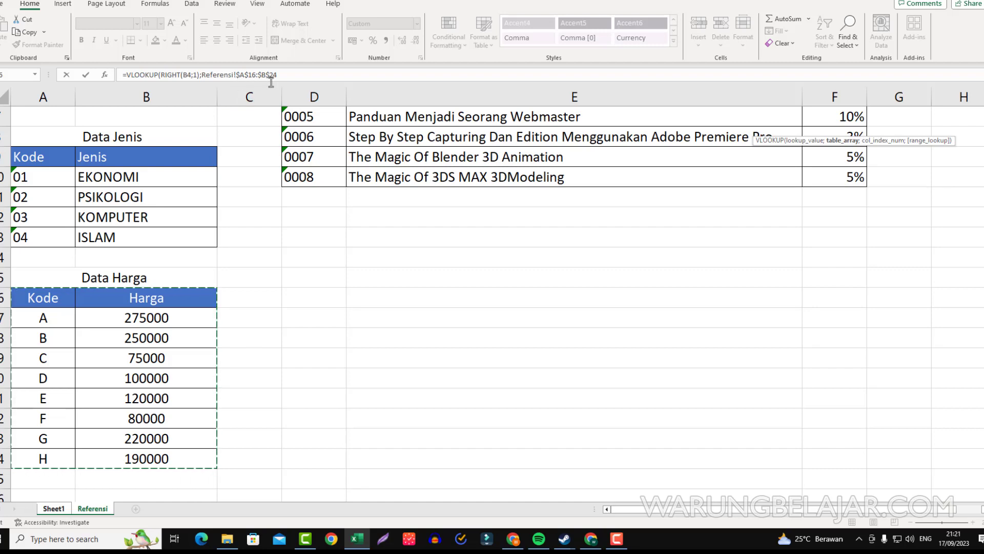
{"action": "left_click", "coordinate": [305, 74]}
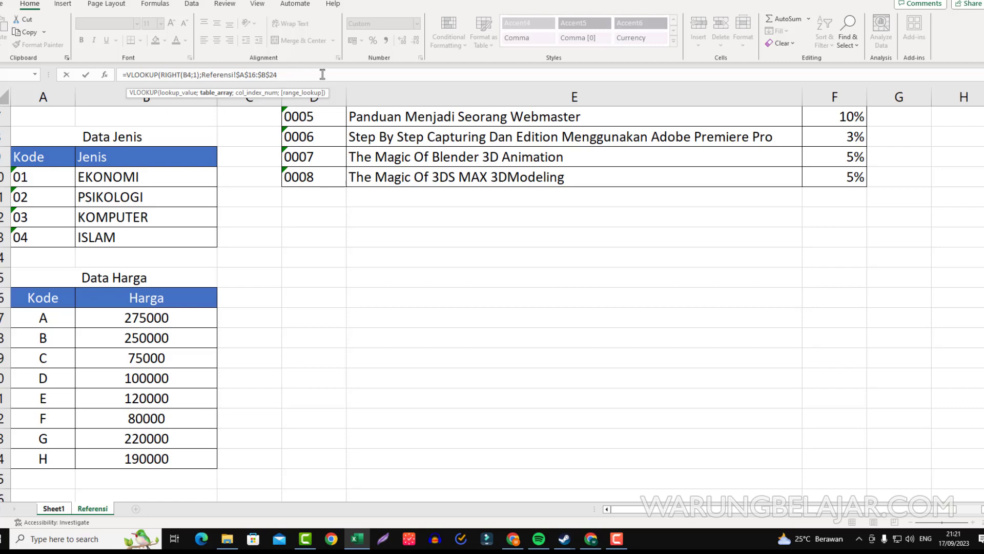
{"action": "type", "text": ";2"}
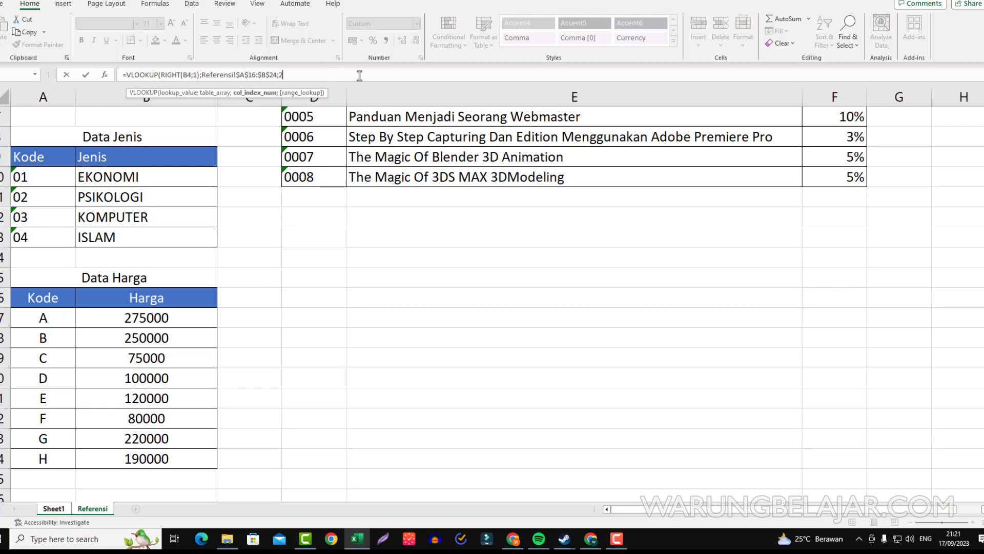
{"action": "type", "text": ";FALSE"}
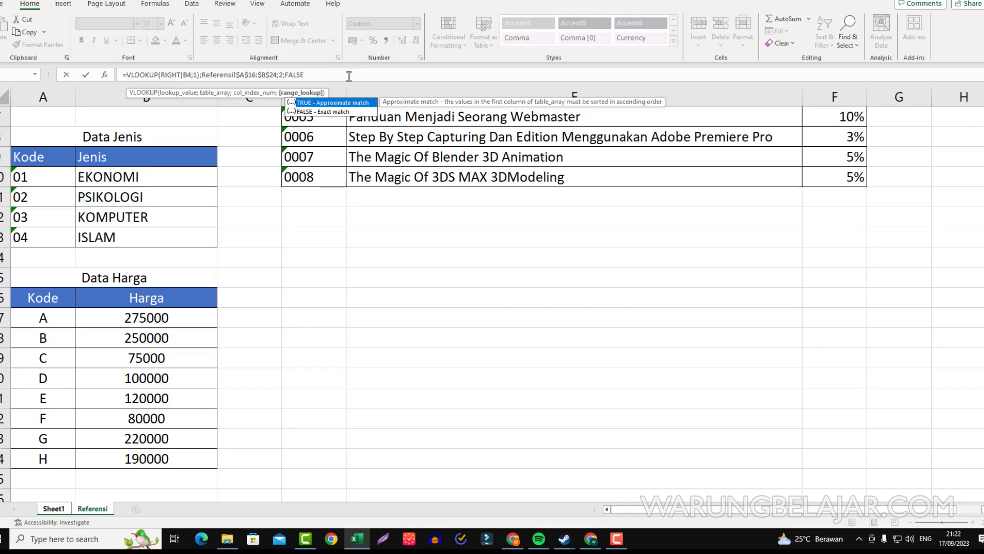
Step: Close and commit F4's Harga formula, then copy it down to F11
{"action": "type", "text": ")"}
{"action": "key", "text": "Return"}
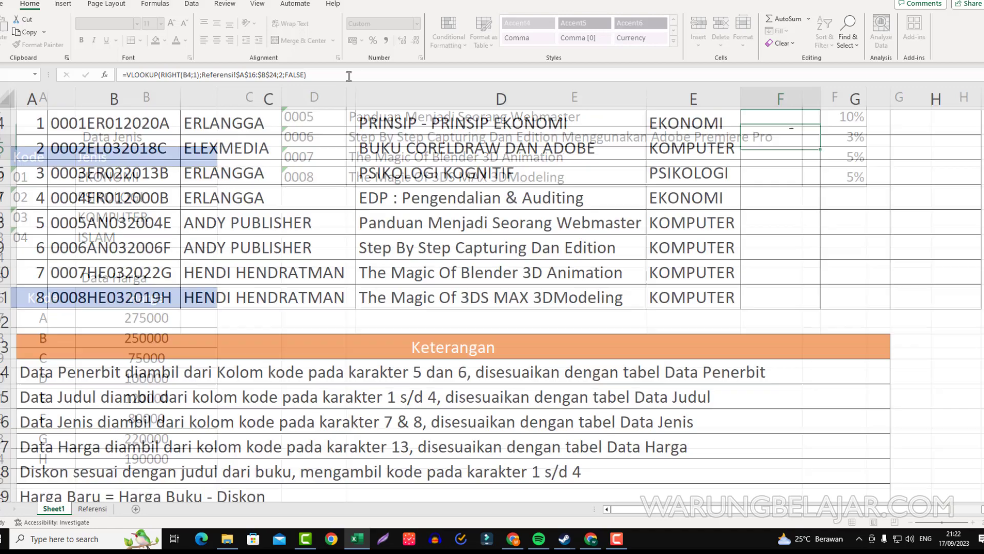
{"action": "scroll", "coordinate": [766, 171], "scroll_direction": "up", "scroll_amount": 1}
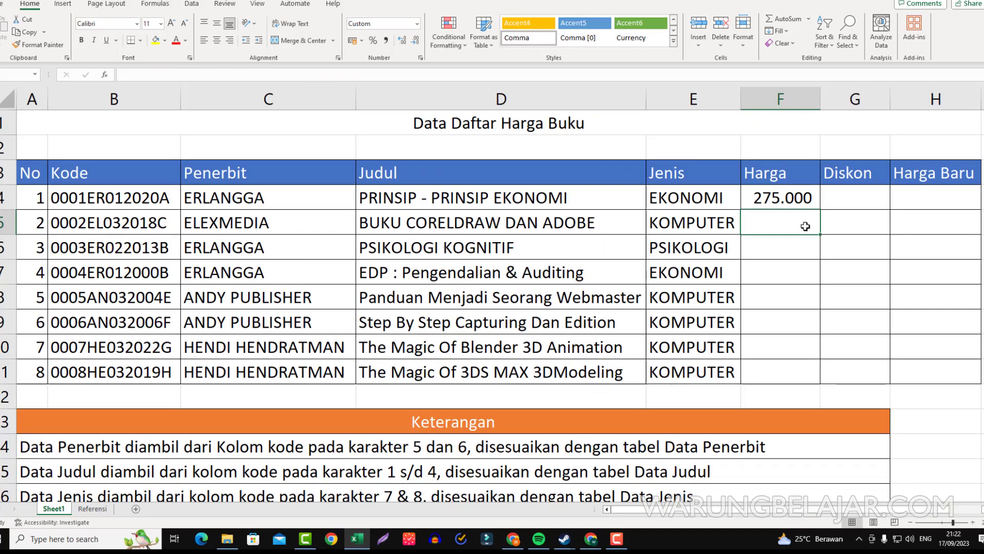
{"action": "left_click", "coordinate": [781, 188]}
{"action": "left_click_drag", "start_coordinate": [820, 209], "coordinate": [819, 379]}
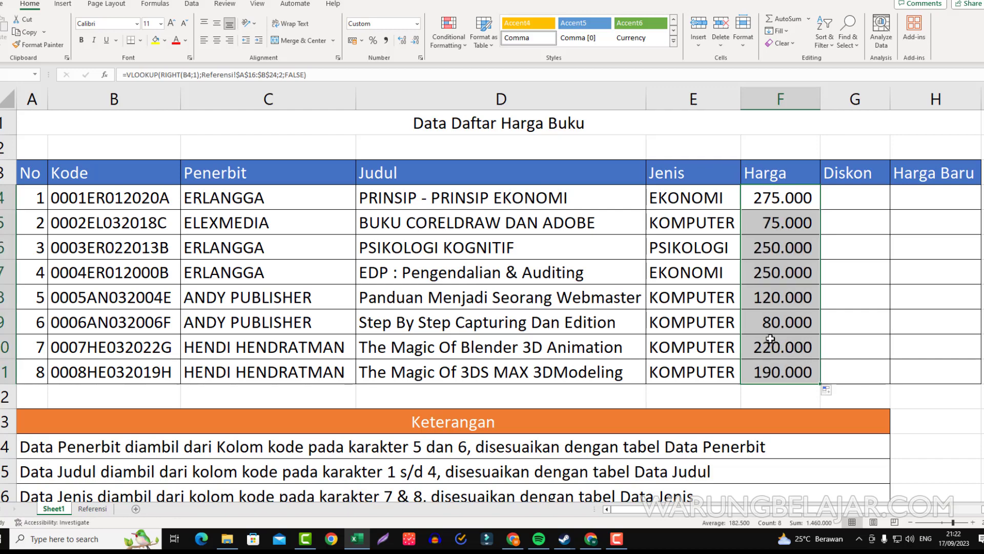
{"action": "left_click", "coordinate": [838, 200]}
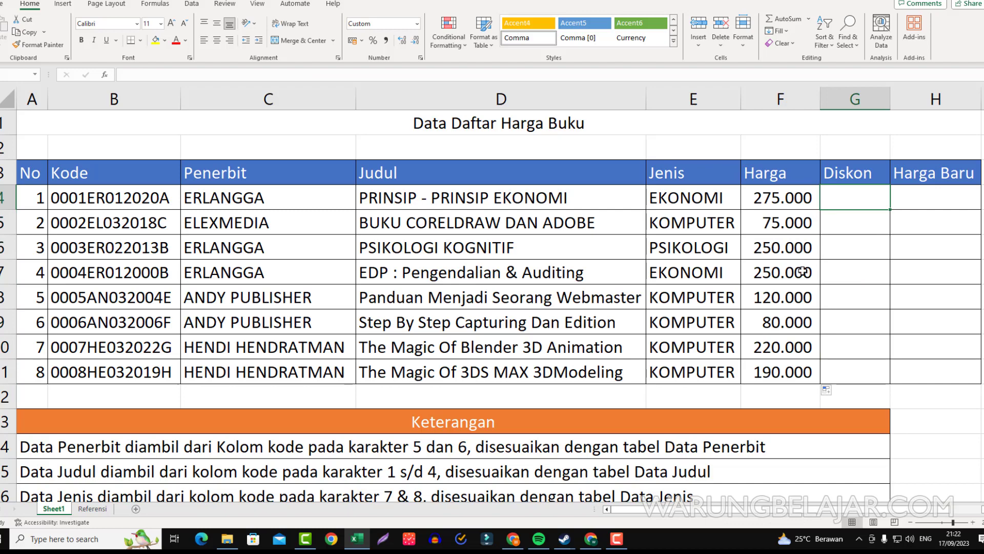
{"action": "scroll", "coordinate": [697, 359], "scroll_direction": "down", "scroll_amount": 1}
{"action": "scroll", "coordinate": [697, 358], "scroll_direction": "down", "scroll_amount": 1}
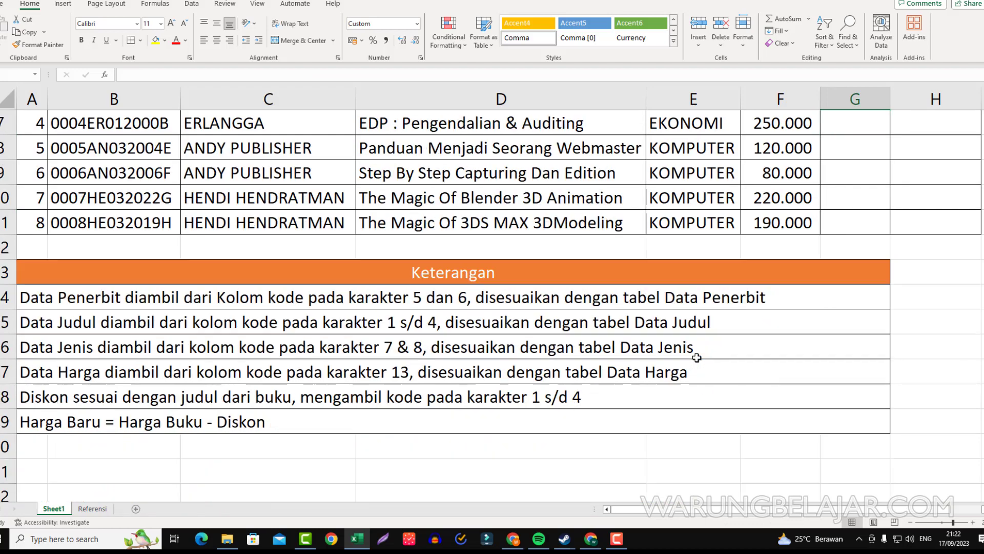
{"action": "left_click", "coordinate": [62, 404]}
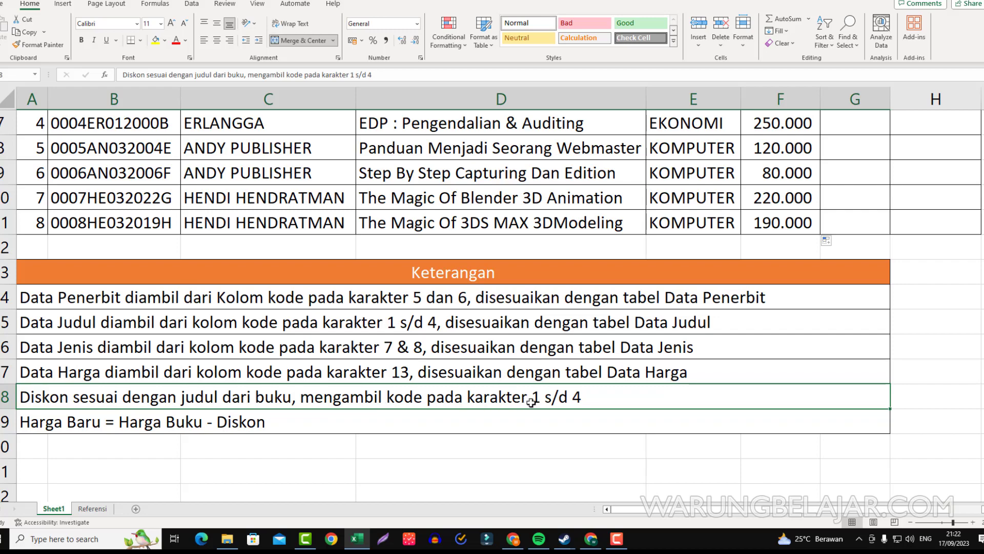
{"action": "scroll", "coordinate": [584, 399], "scroll_direction": "up", "scroll_amount": 2}
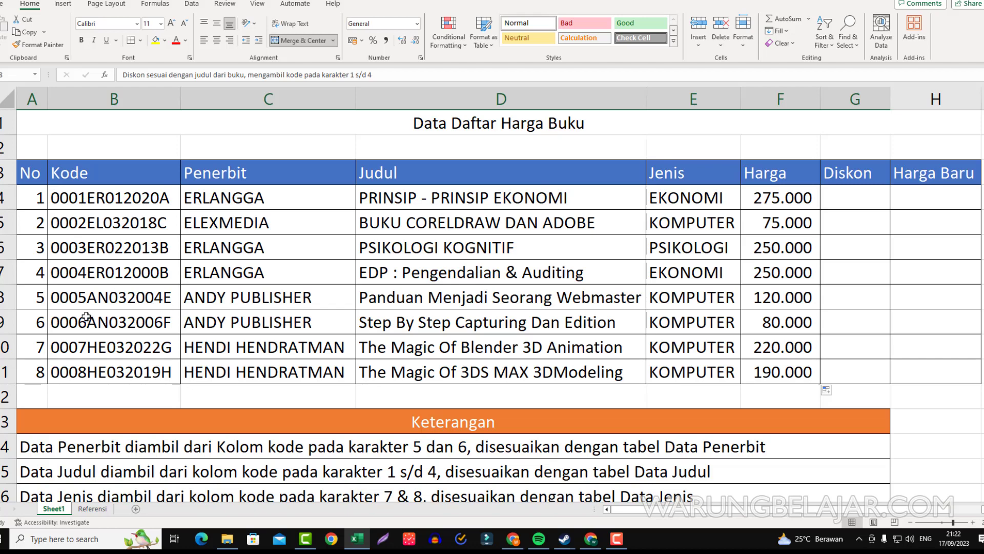
{"action": "scroll", "coordinate": [86, 316], "scroll_direction": "down", "scroll_amount": 1}
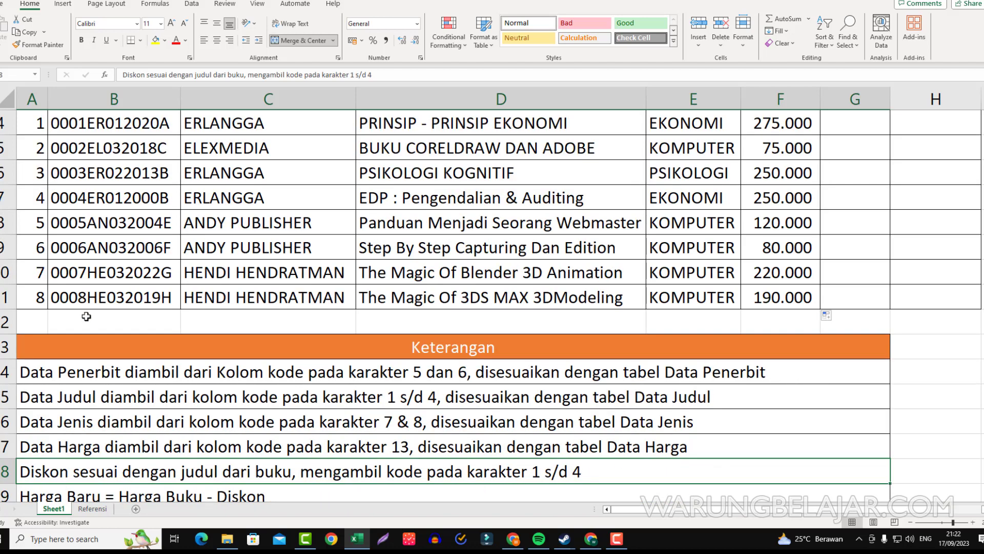
{"action": "scroll", "coordinate": [87, 313], "scroll_direction": "up", "scroll_amount": 1}
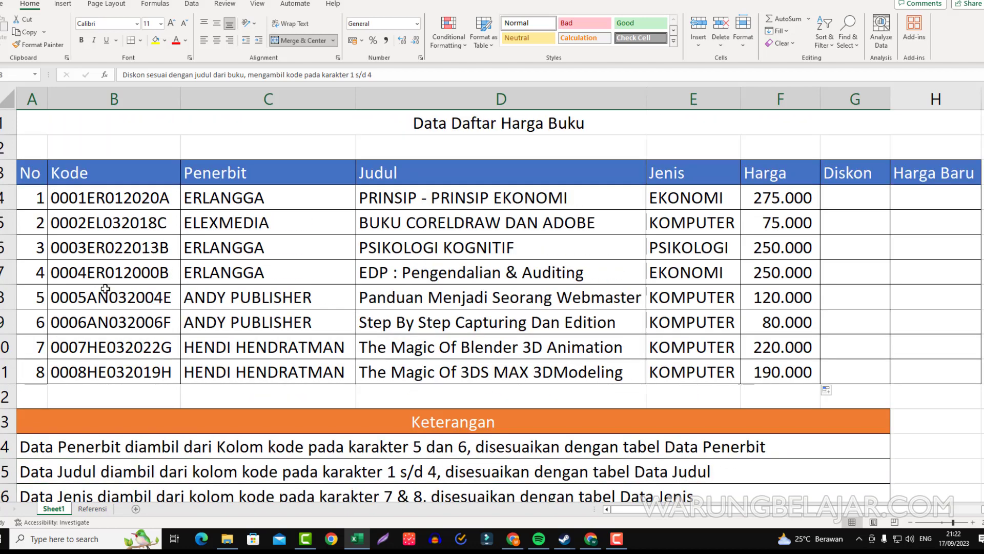
{"action": "left_click", "coordinate": [93, 509]}
{"action": "scroll", "coordinate": [637, 312], "scroll_direction": "up", "scroll_amount": 3}
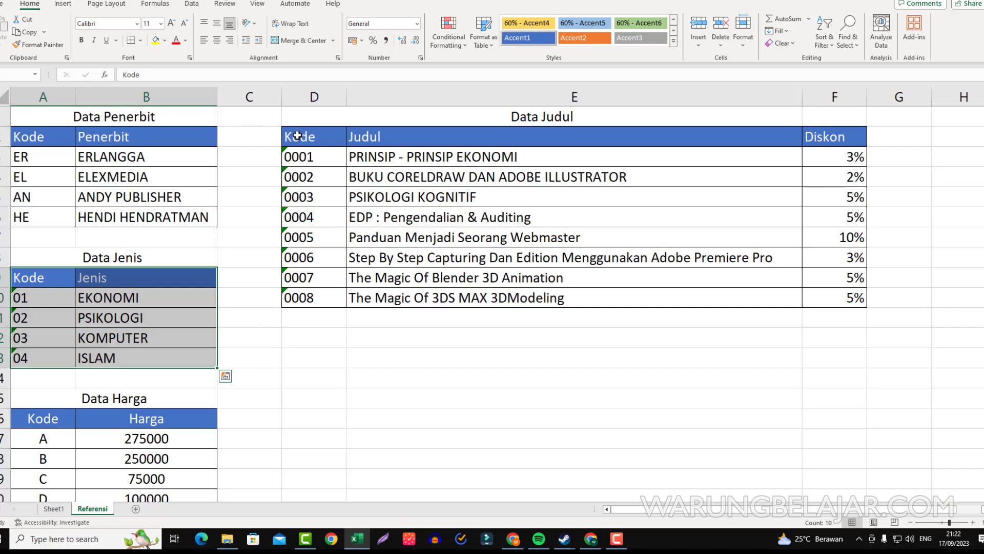
{"action": "left_click_drag", "start_coordinate": [297, 135], "coordinate": [844, 304]}
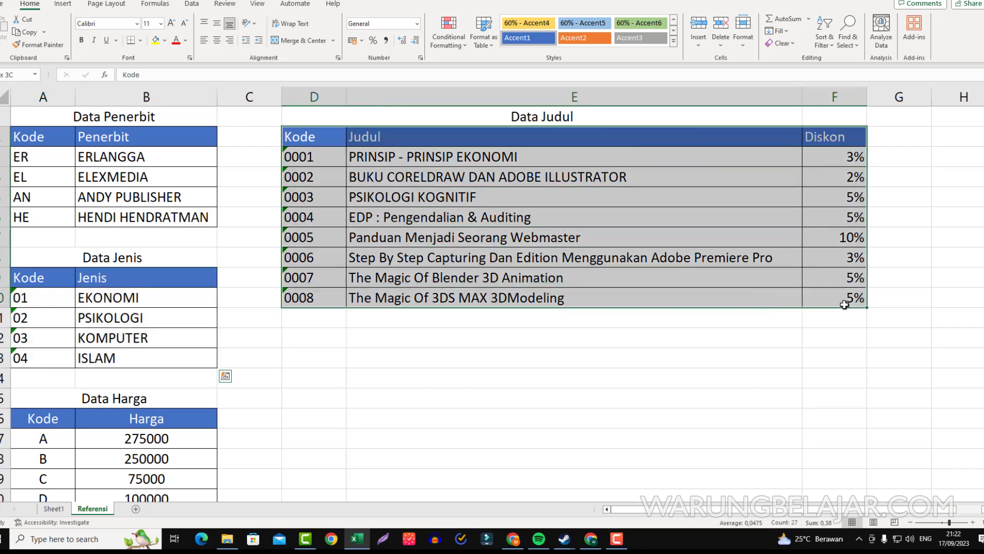
{"action": "left_click", "coordinate": [523, 376]}
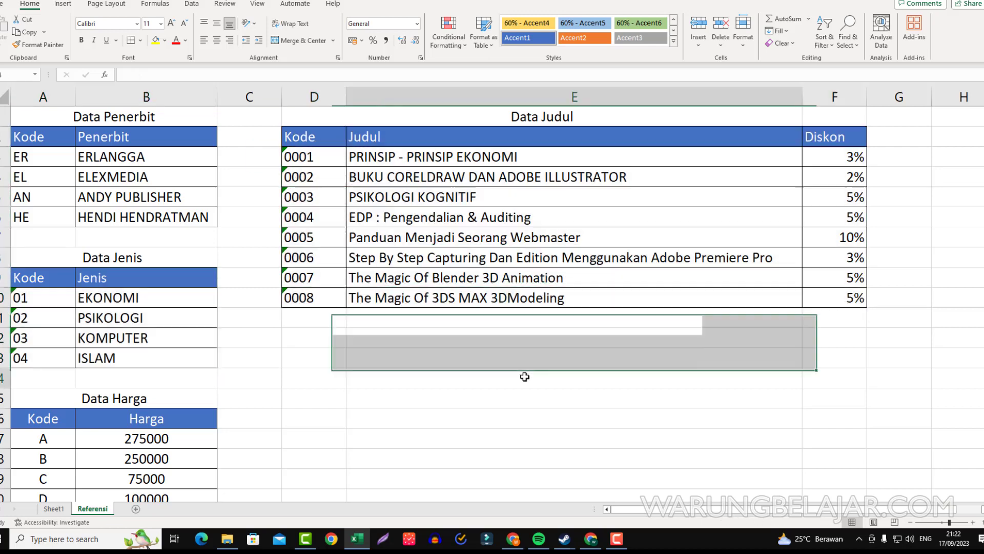
{"action": "left_click", "coordinate": [305, 137]}
{"action": "left_click_drag", "start_coordinate": [310, 152], "coordinate": [314, 300]}
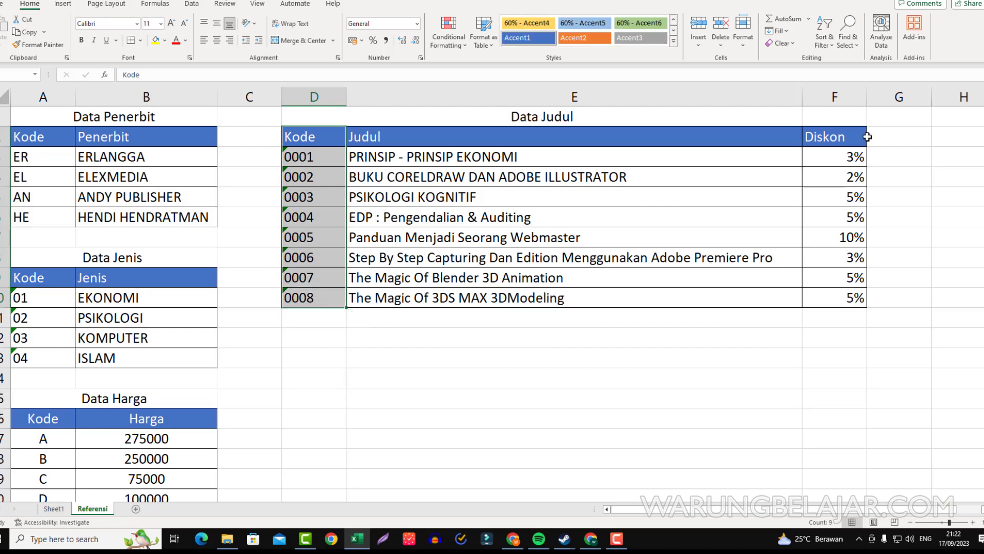
{"action": "left_click_drag", "start_coordinate": [842, 137], "coordinate": [834, 300]}
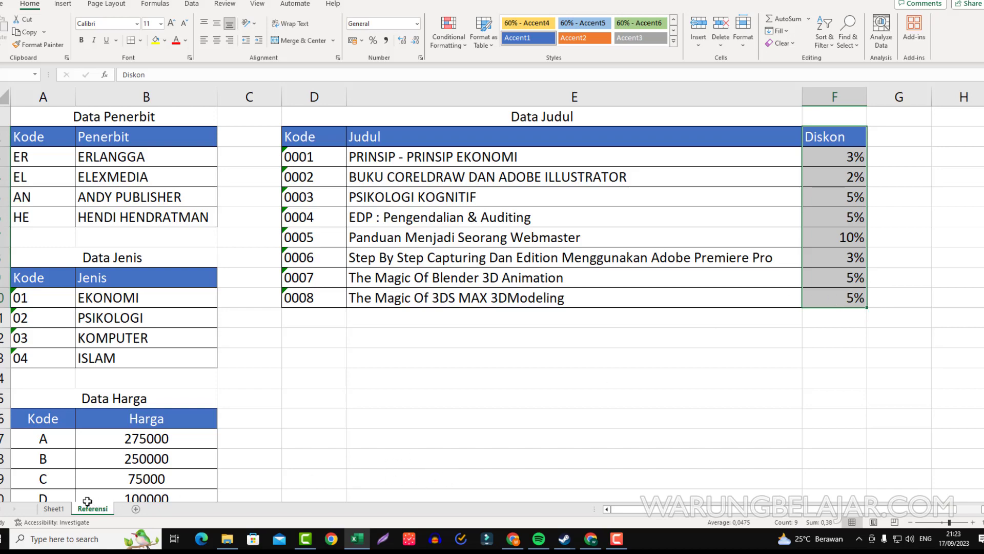
{"action": "left_click", "coordinate": [53, 510]}
Step: Begin G4's Diskon formula as =VLOOKUP(LEFT(B4;4); using the code's first four characters
{"action": "left_click", "coordinate": [853, 196]}
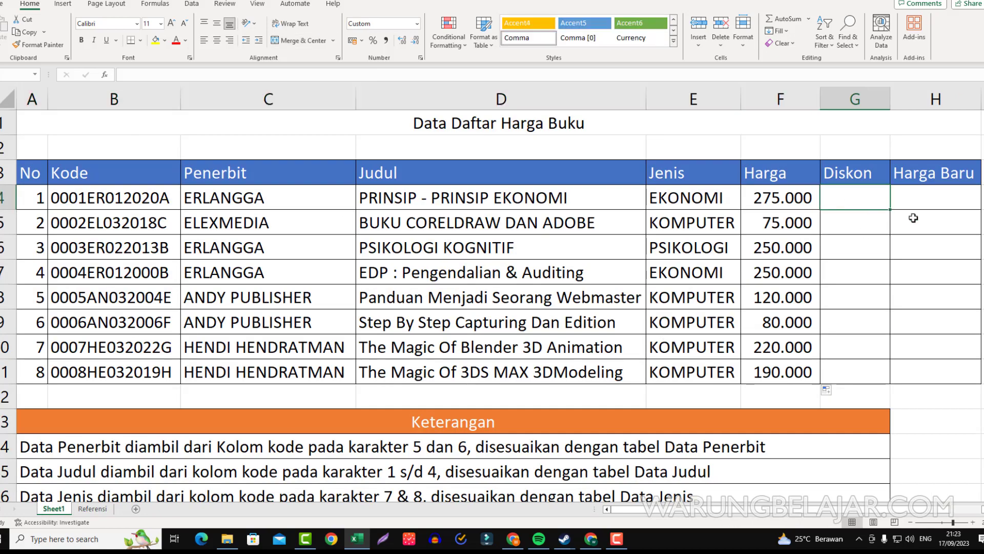
{"action": "type", "text": "=V"}
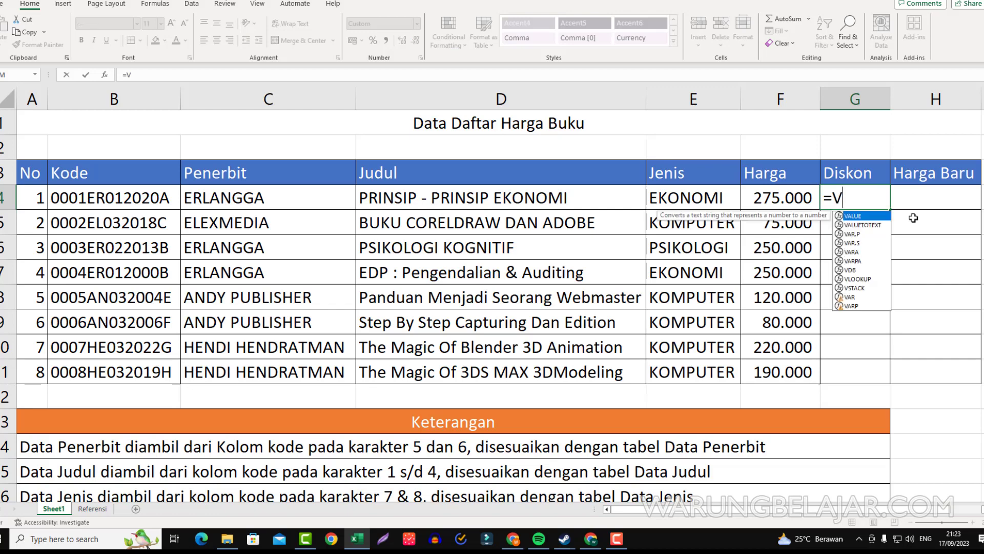
{"action": "type", "text": "LOOKUP"}
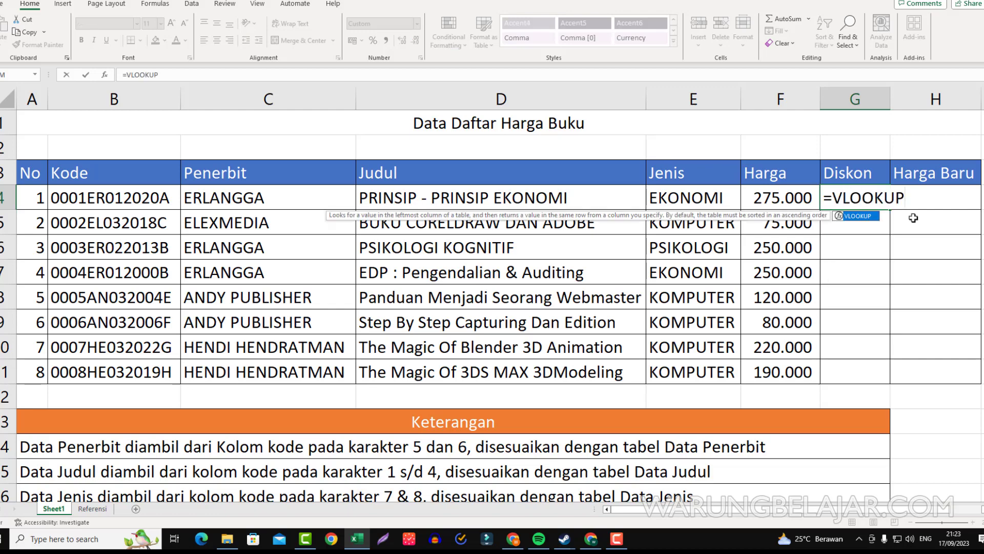
{"action": "type", "text": "("}
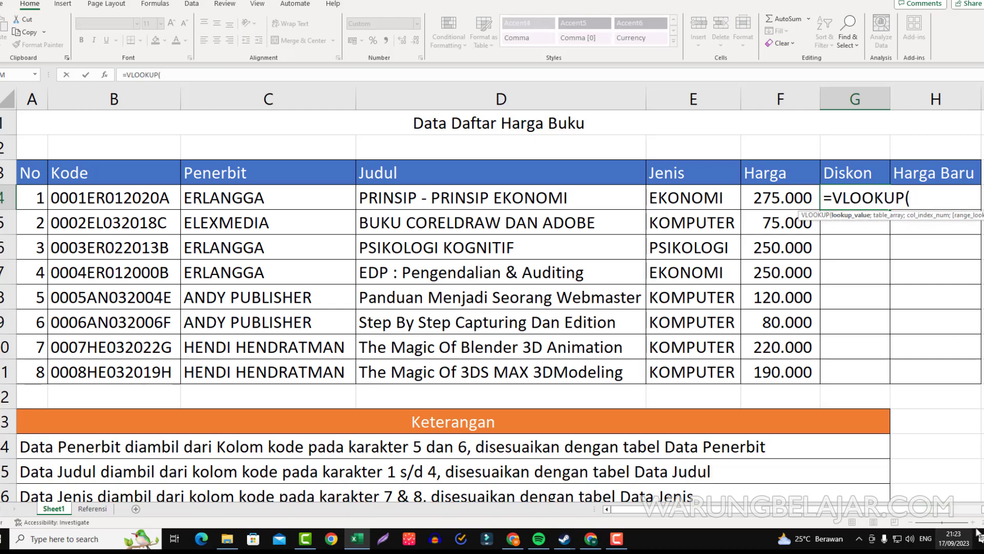
{"action": "left_click", "coordinate": [980, 509]}
{"action": "left_click", "coordinate": [974, 513]}
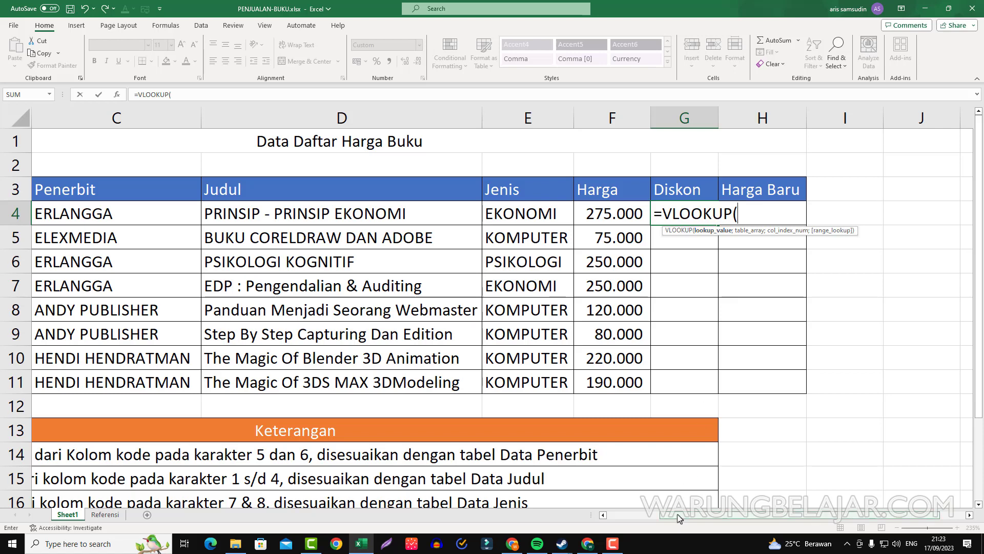
{"action": "type", "text": "LEFT"}
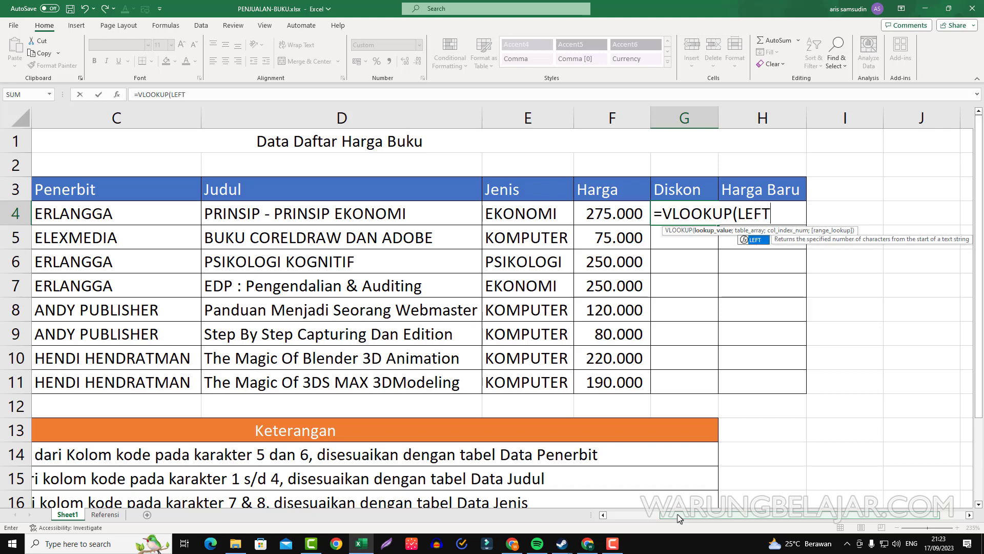
{"action": "type", "text": "("}
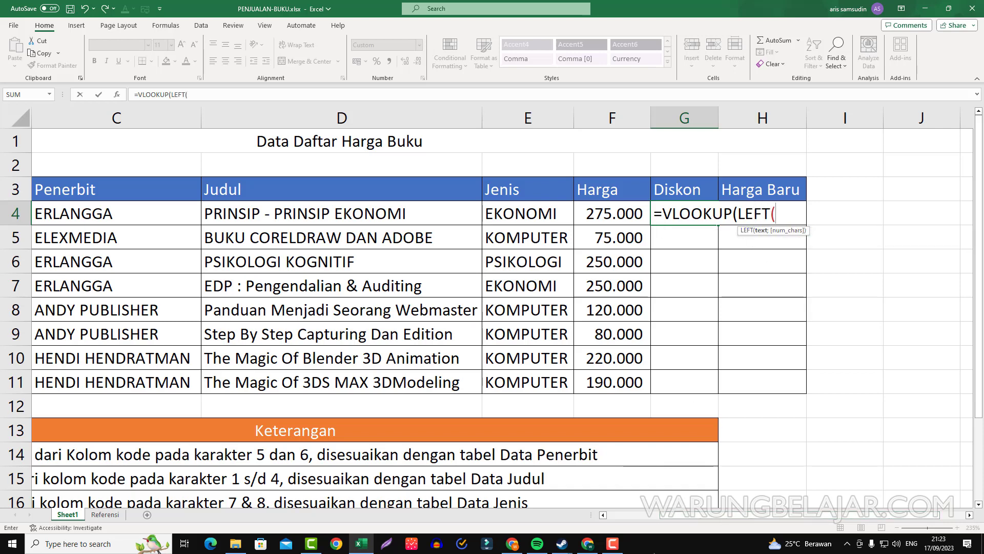
{"action": "left_click_drag", "start_coordinate": [666, 520], "coordinate": [621, 520]}
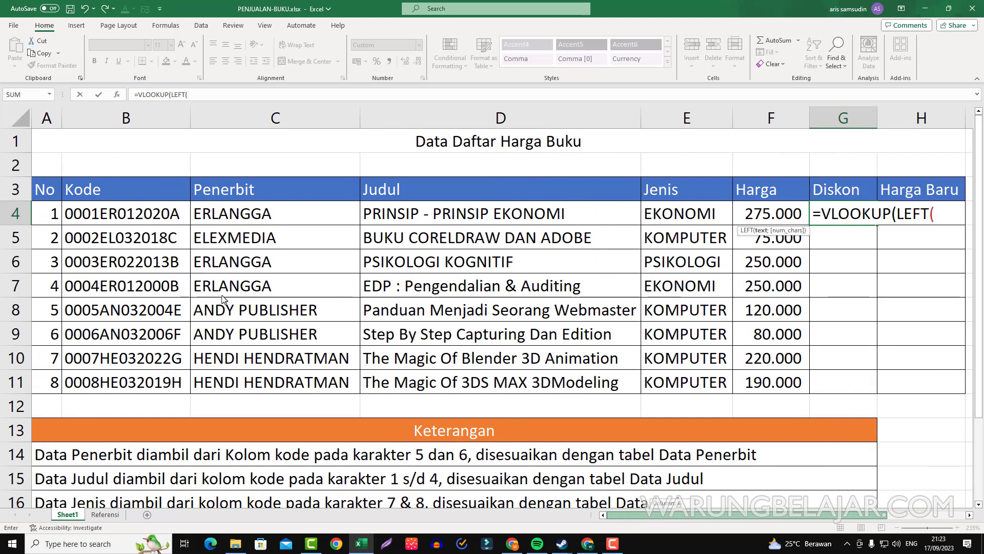
{"action": "left_click", "coordinate": [116, 212]}
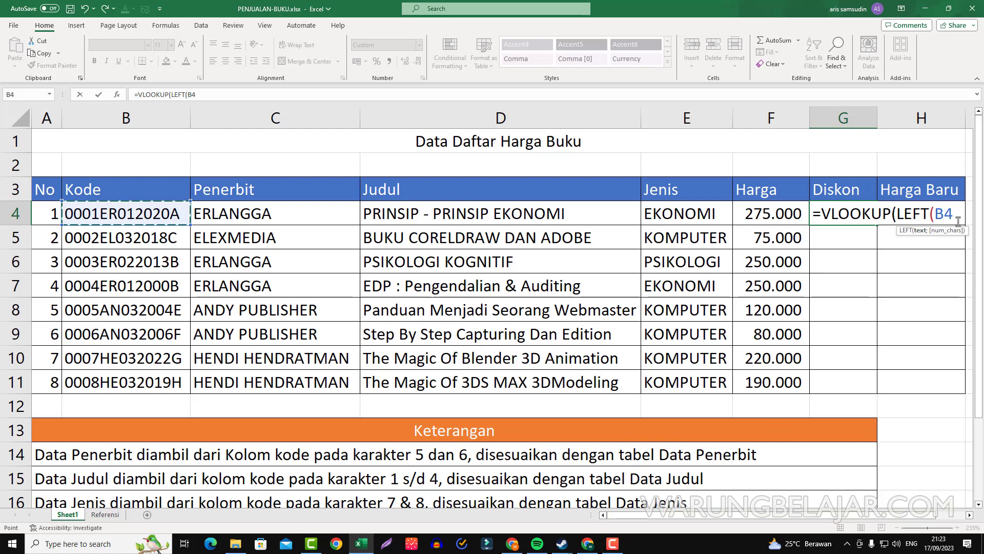
{"action": "scroll", "coordinate": [705, 518], "scroll_direction": "right", "scroll_amount": 1}
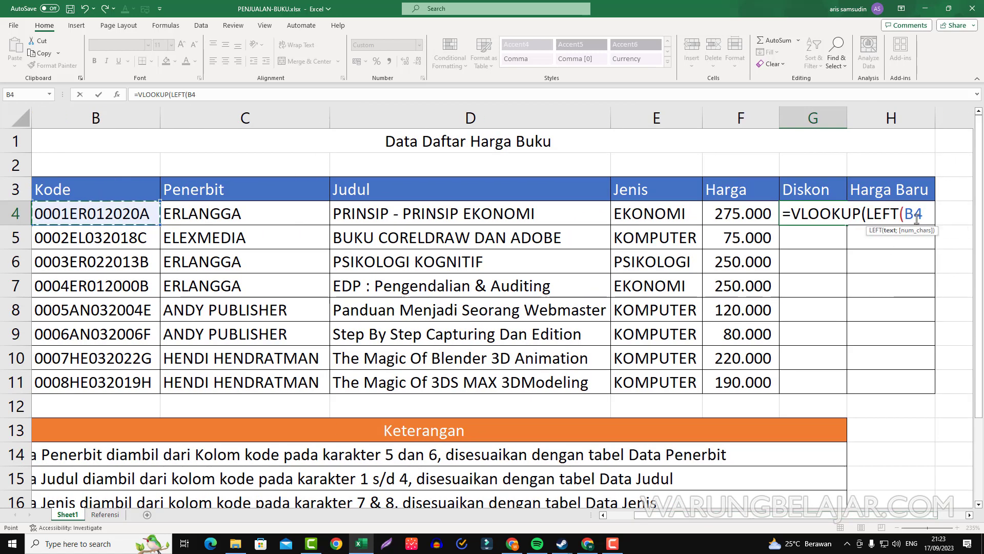
{"action": "type", "text": ";"}
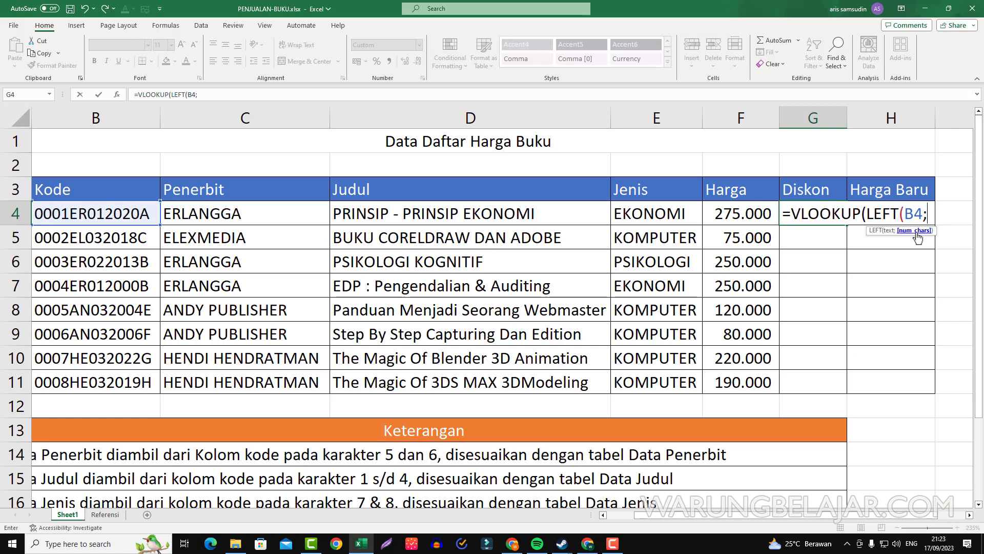
{"action": "type", "text": "4"}
{"action": "type", "text": ")"}
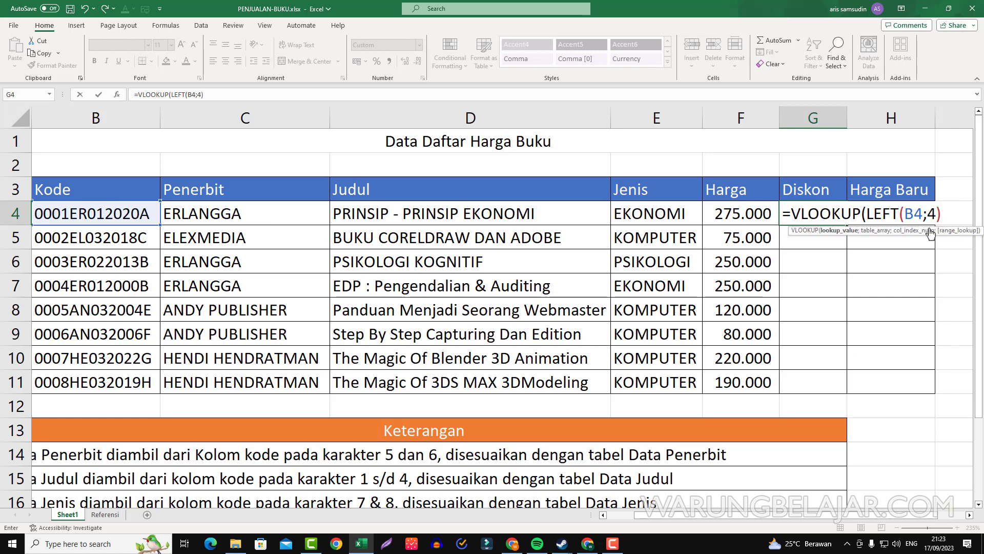
{"action": "type", "text": ";"}
Step: Add the locked Data Judul range Referensi!$D$2:$F$10, column 3 and FALSE to G4's formula
{"action": "left_click", "coordinate": [109, 515]}
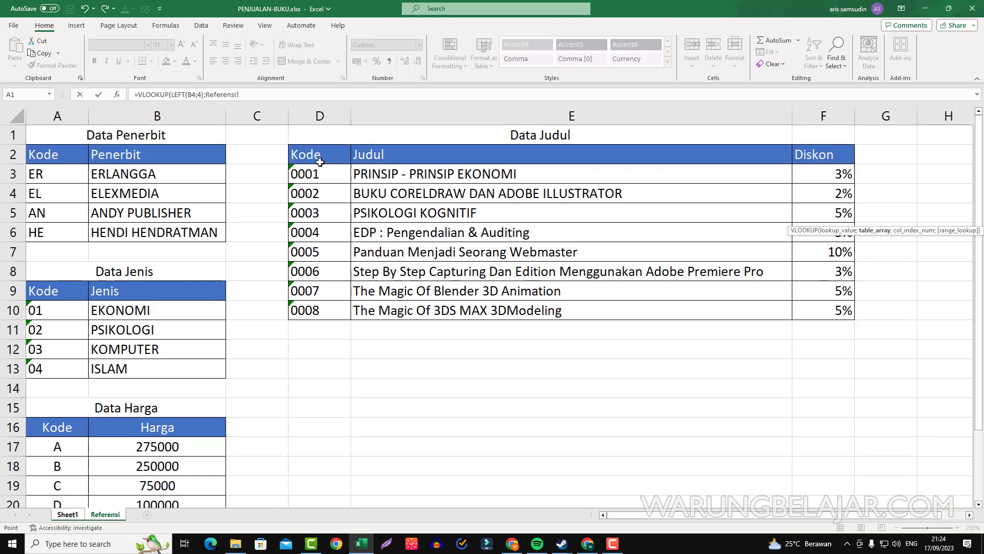
{"action": "mouse_move", "coordinate": [310, 155]}
{"action": "left_mouse_down"}
{"action": "mouse_move", "coordinate": [680, 287]}
{"action": "mouse_move", "coordinate": [813, 312]}
{"action": "left_mouse_up"}
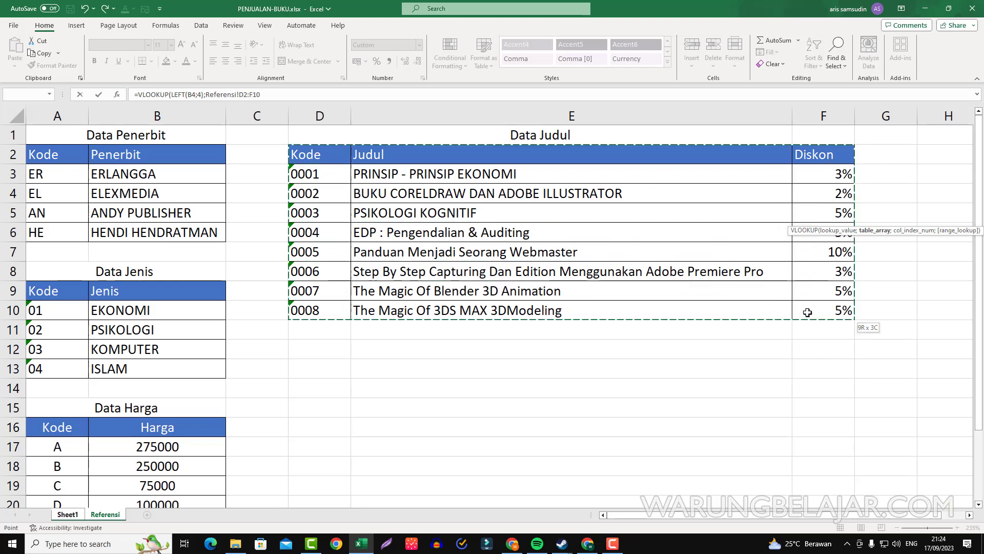
{"action": "key", "text": "F4"}
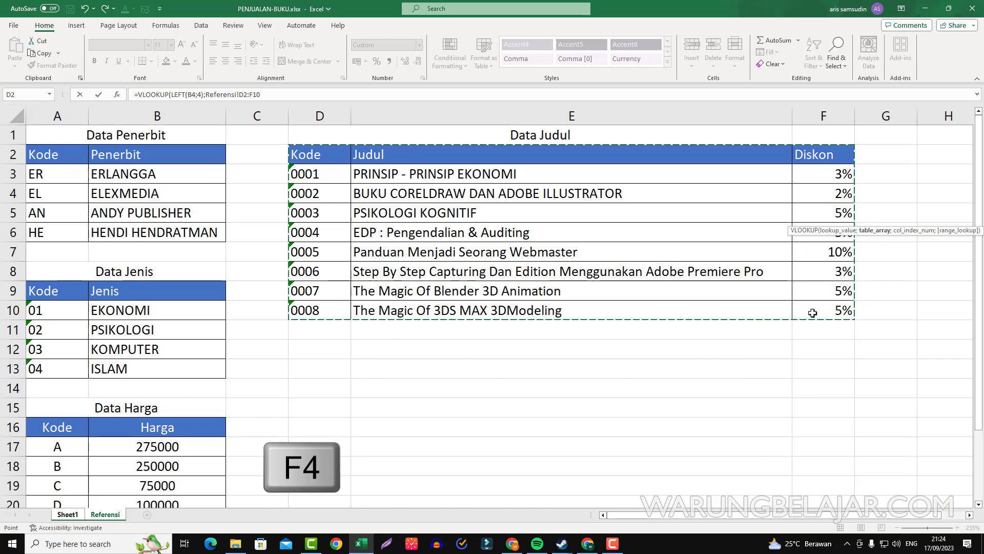
{"action": "key", "text": "F4"}
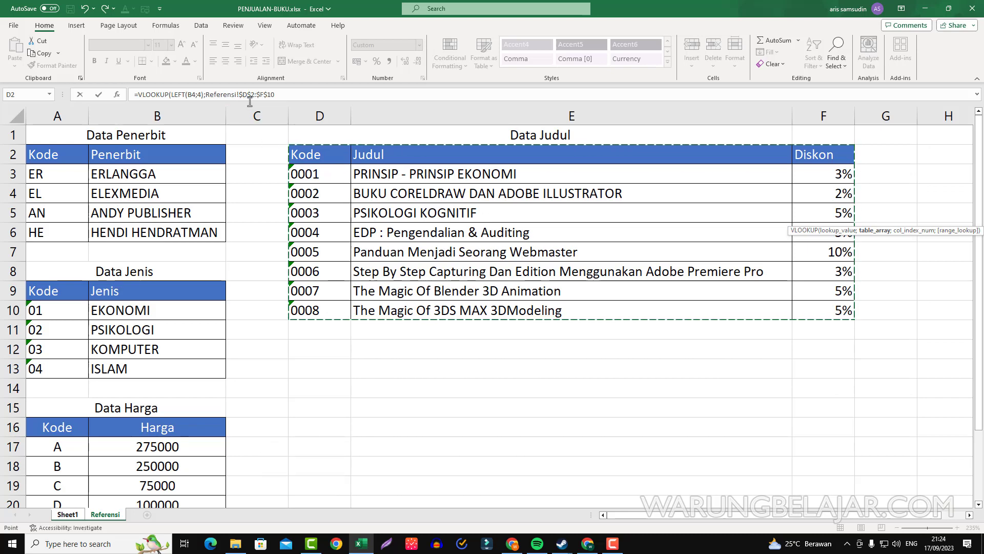
{"action": "left_click", "coordinate": [279, 94]}
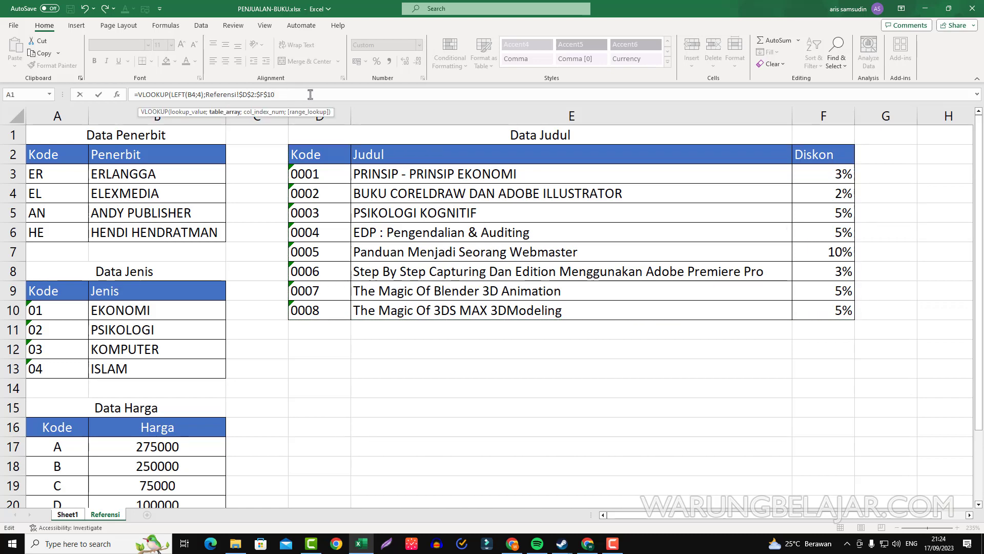
{"action": "type", "text": ";"}
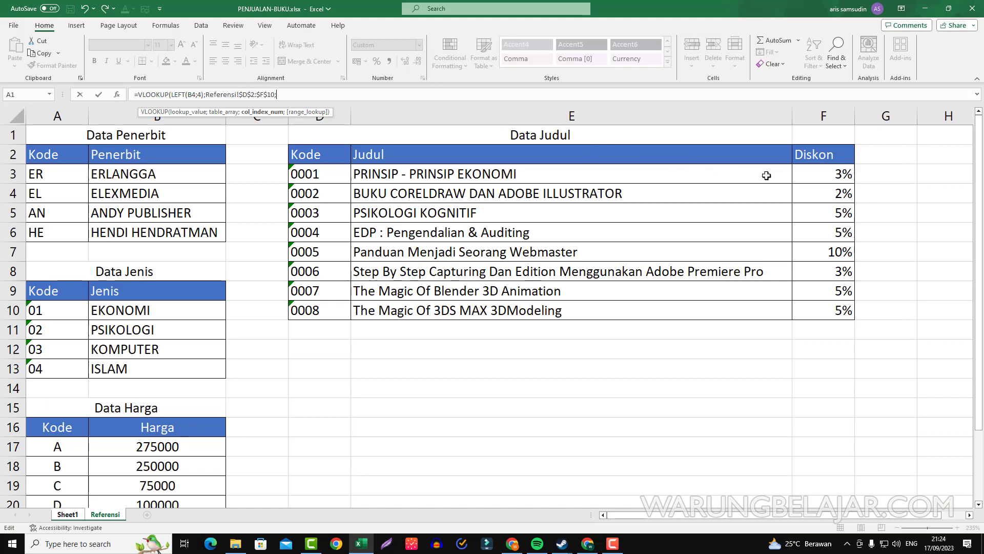
{"action": "type", "text": "3"}
{"action": "type", "text": ";"}
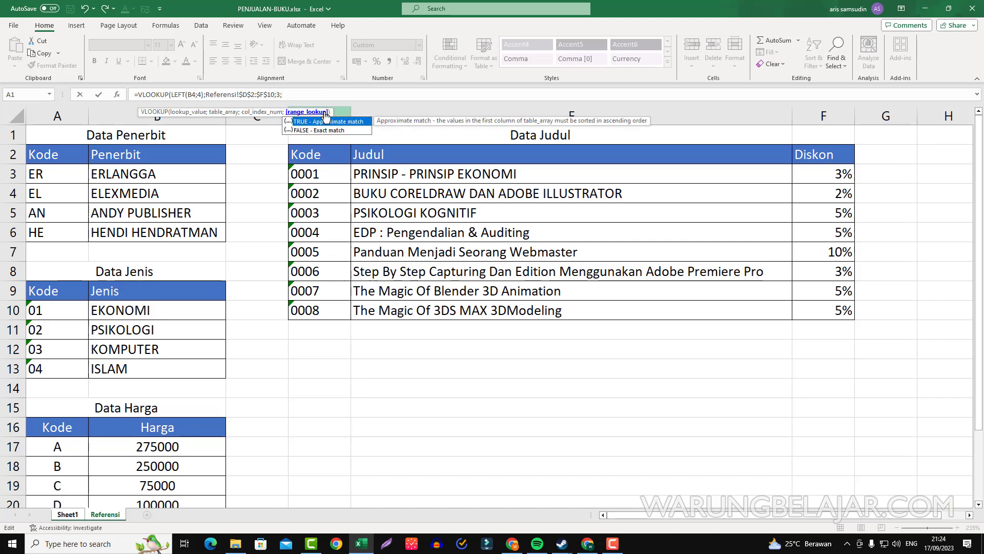
{"action": "type", "text": "FALSE"}
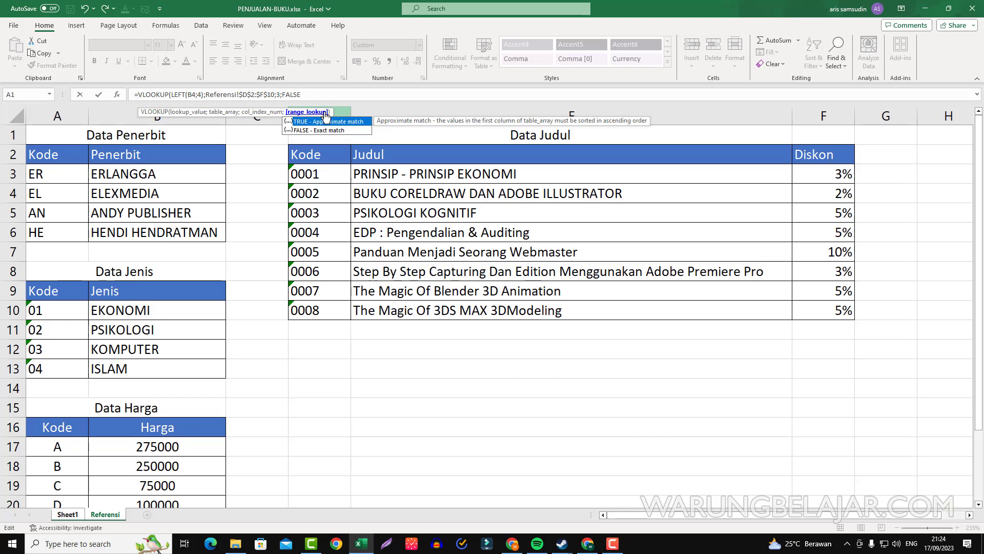
{"action": "type", "text": ")*"}
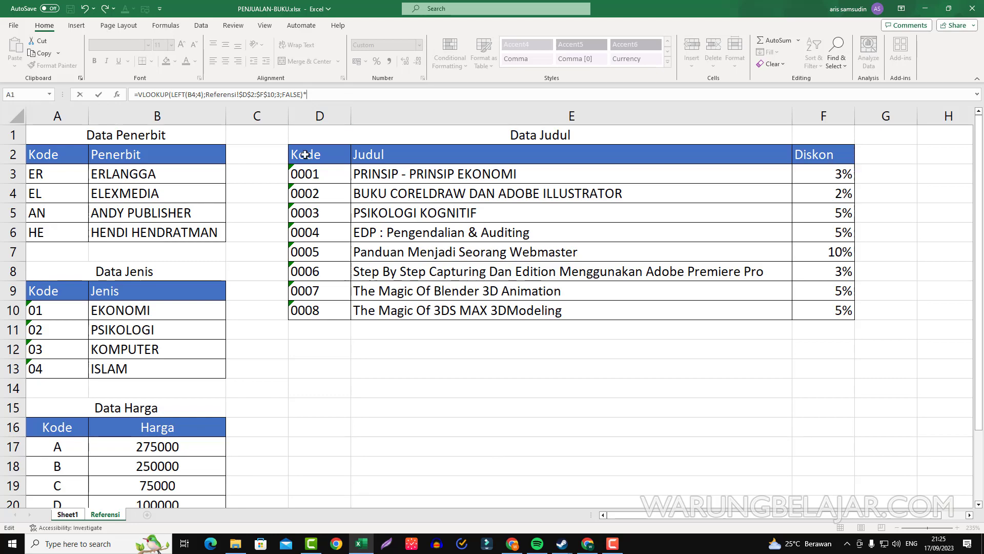
Step: Multiply the looked-up percentage by the Harga in F4 and commit G4's formula
{"action": "left_click", "coordinate": [62, 515]}
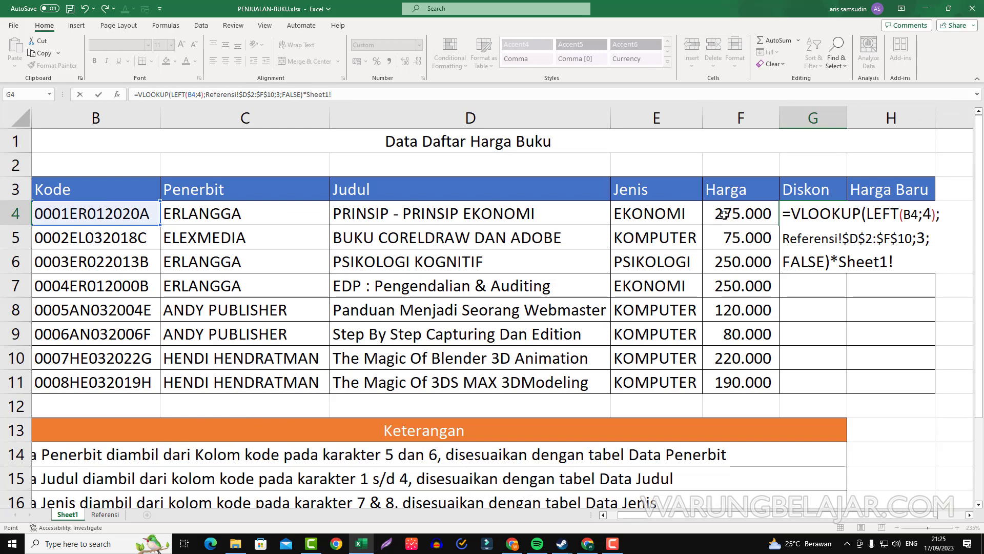
{"action": "left_click", "coordinate": [724, 215]}
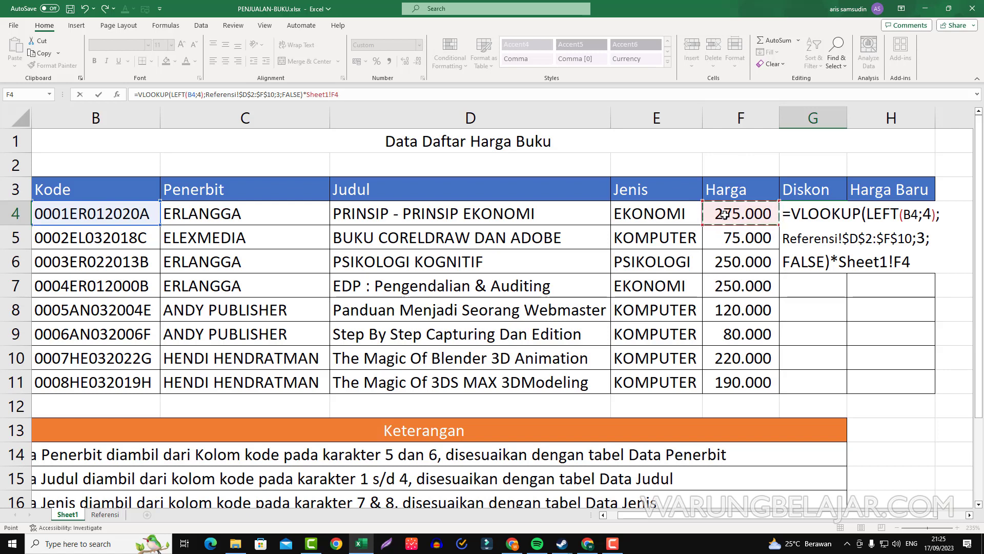
{"action": "key", "text": "Return"}
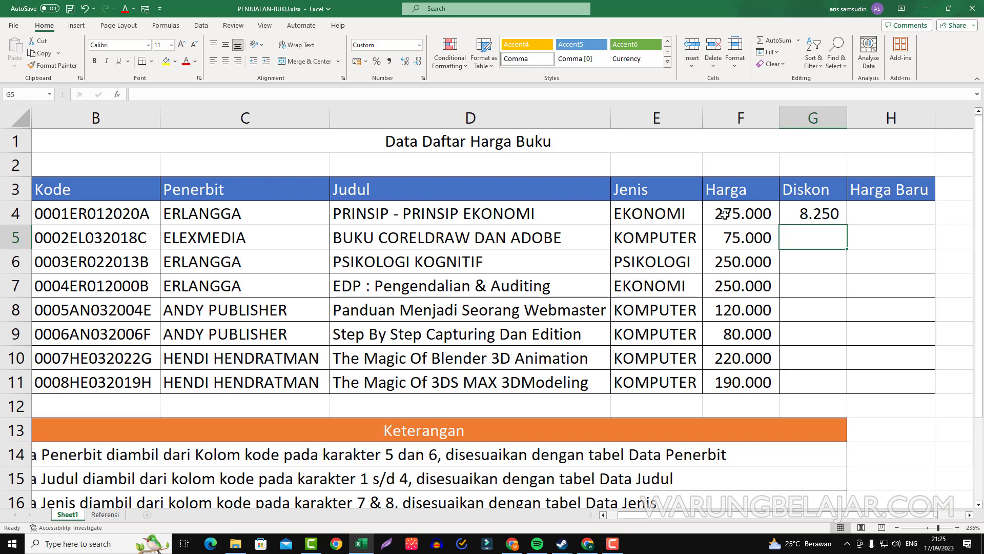
Step: Compare with the Referensi discount percentages, then copy G4's formula down to G11
{"action": "left_click", "coordinate": [819, 215]}
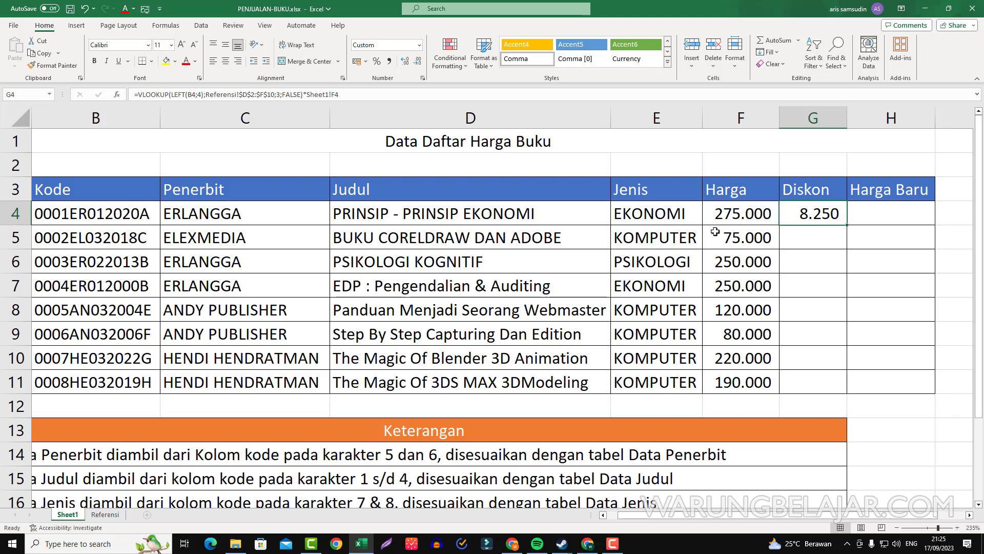
{"action": "left_click", "coordinate": [105, 514]}
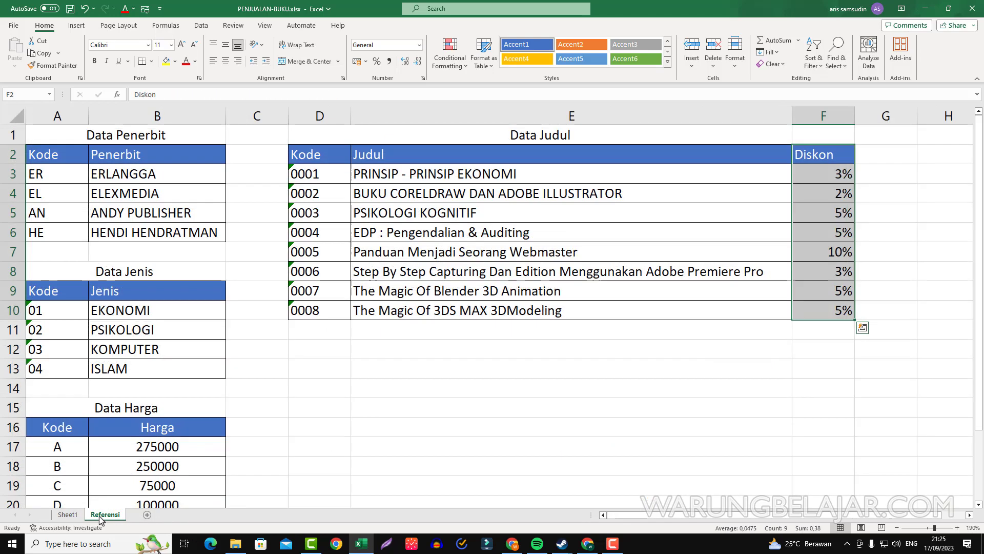
{"action": "left_click", "coordinate": [68, 514]}
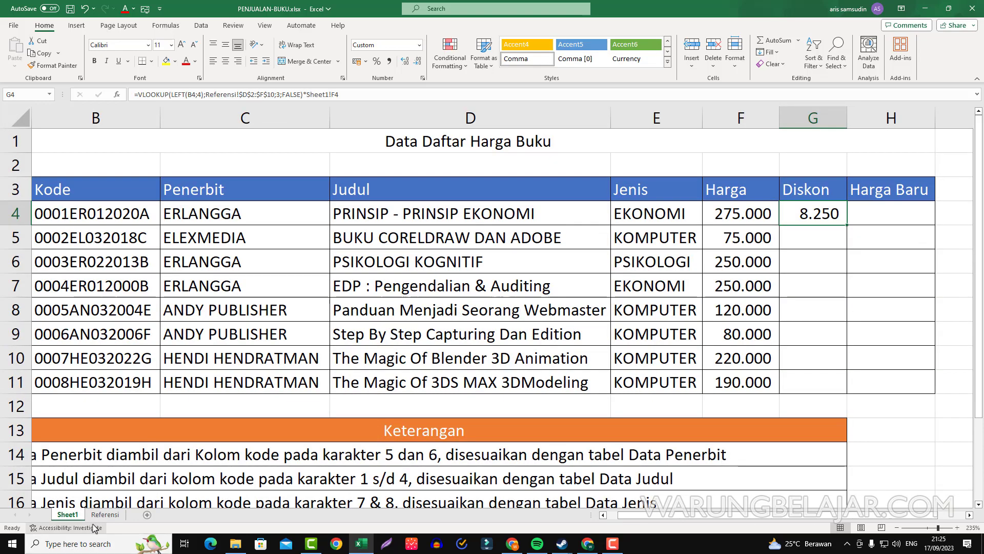
{"action": "left_click", "coordinate": [105, 514]}
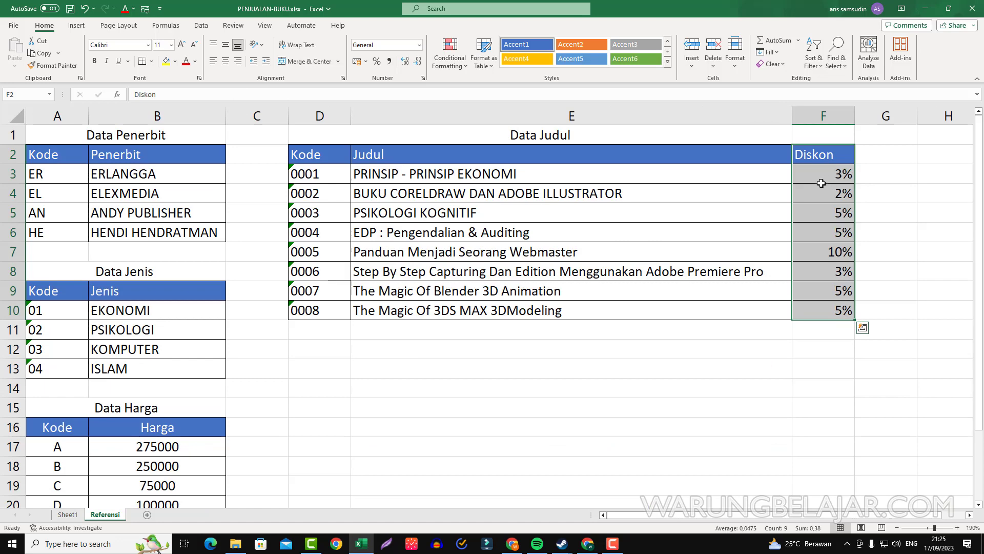
{"action": "left_click", "coordinate": [67, 514]}
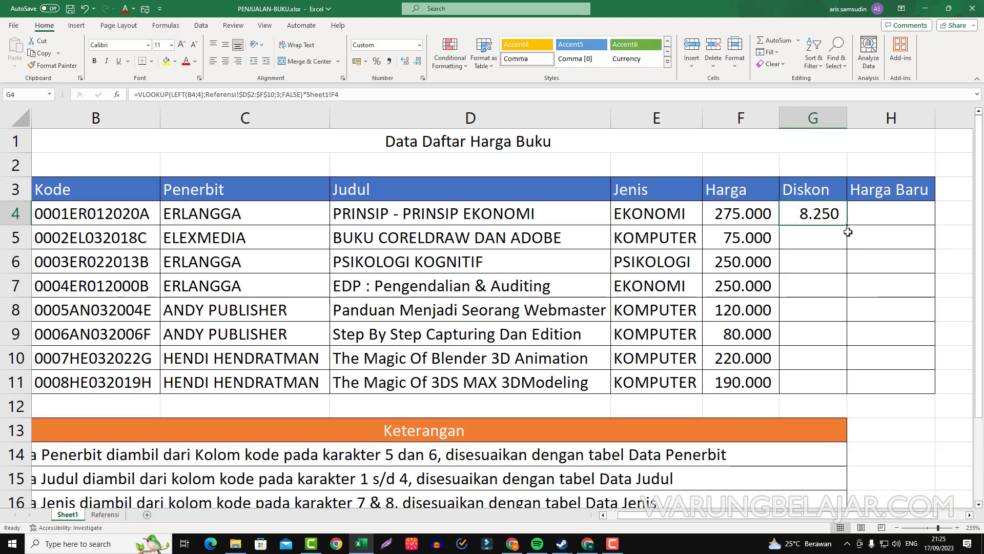
{"action": "left_click_drag", "start_coordinate": [848, 225], "coordinate": [846, 392]}
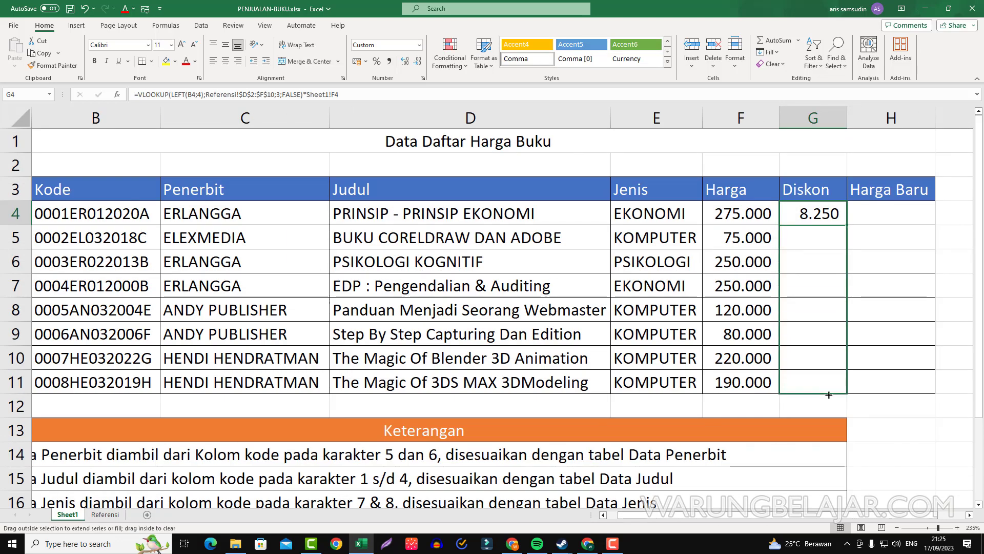
{"action": "left_click", "coordinate": [870, 217]}
Step: Read the Harga Baru rule in the notes below the table
{"action": "scroll", "coordinate": [234, 449], "scroll_direction": "down", "scroll_amount": 3}
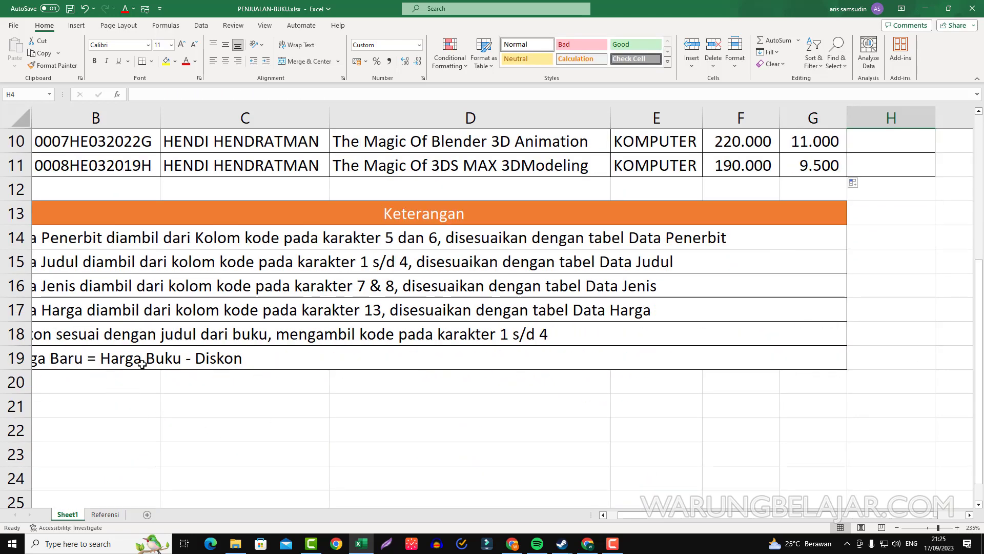
{"action": "scroll", "coordinate": [142, 363], "scroll_direction": "up", "scroll_amount": 2}
{"action": "scroll", "coordinate": [142, 363], "scroll_direction": "down", "scroll_amount": 1, "text": "ctrl"}
{"action": "left_click", "coordinate": [84, 486]}
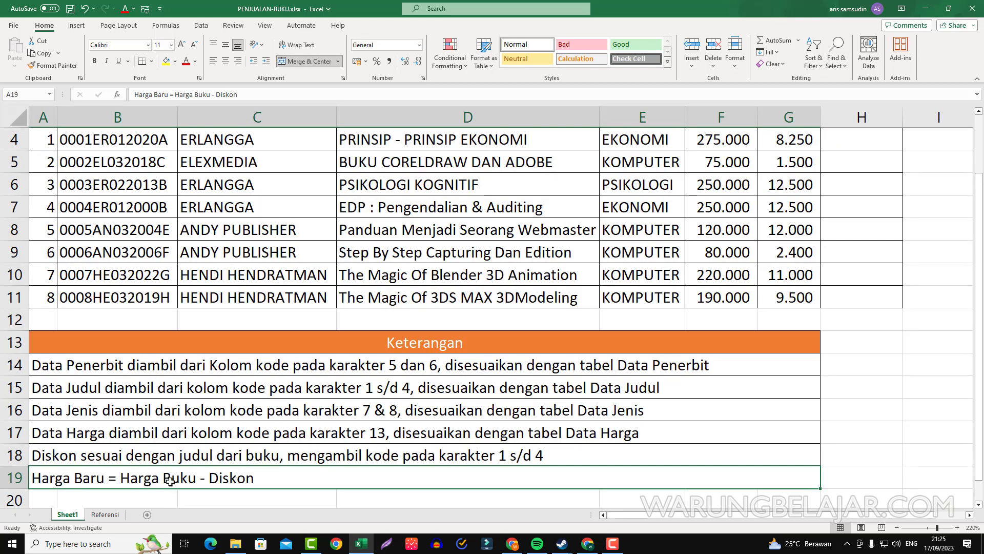
{"action": "scroll", "coordinate": [917, 298], "scroll_direction": "up", "scroll_amount": 1}
Step: Enter =F4-G4 in H4 and fill it down to H11, starting at 266.750
{"action": "left_click", "coordinate": [868, 209]}
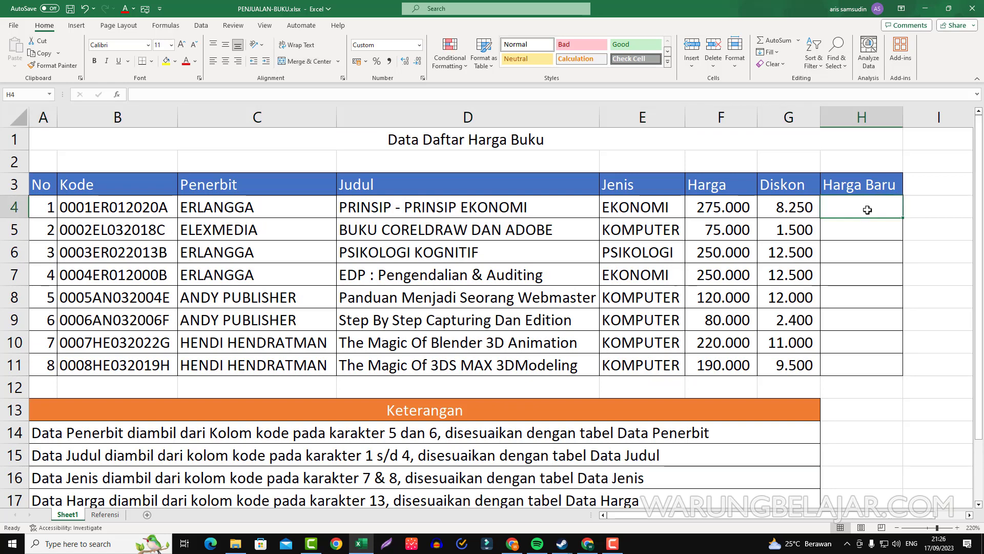
{"action": "type", "text": "="}
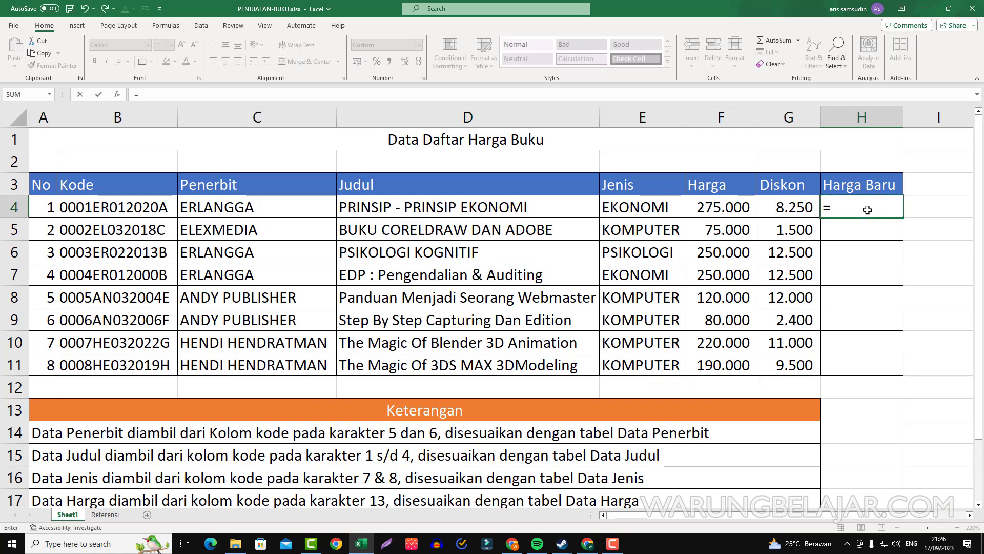
{"action": "left_click", "coordinate": [730, 207]}
{"action": "type", "text": "-"}
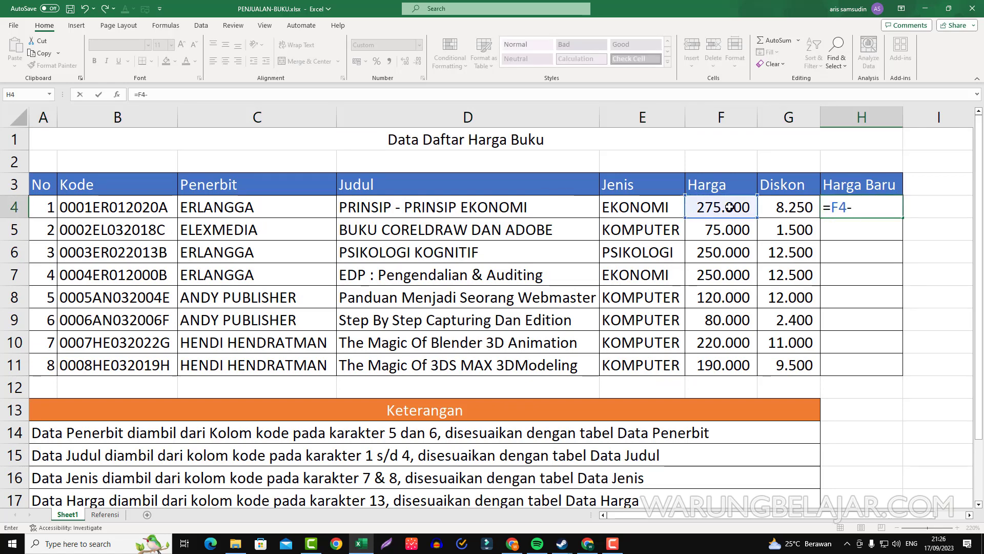
{"action": "left_click", "coordinate": [794, 207]}
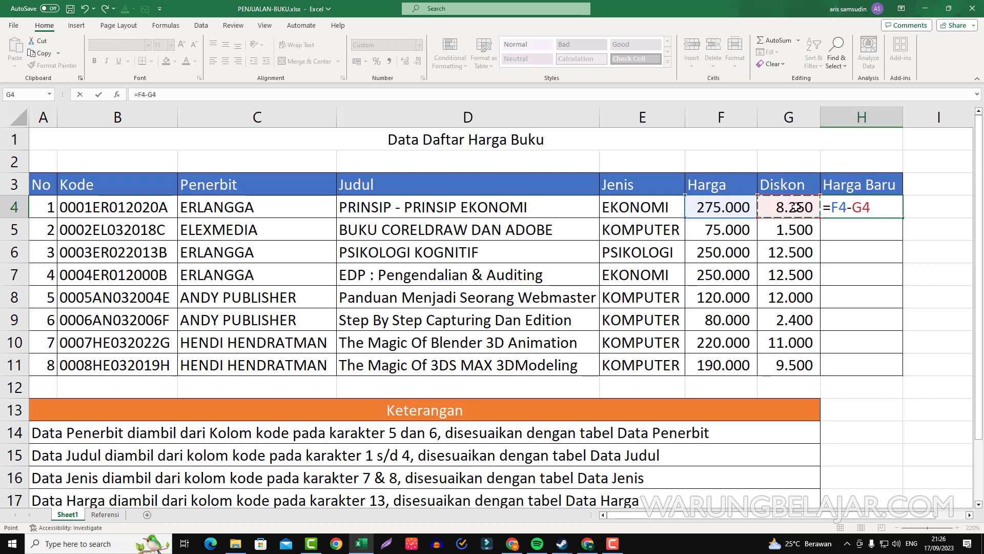
{"action": "key", "text": "Return"}
{"action": "left_click", "coordinate": [873, 208]}
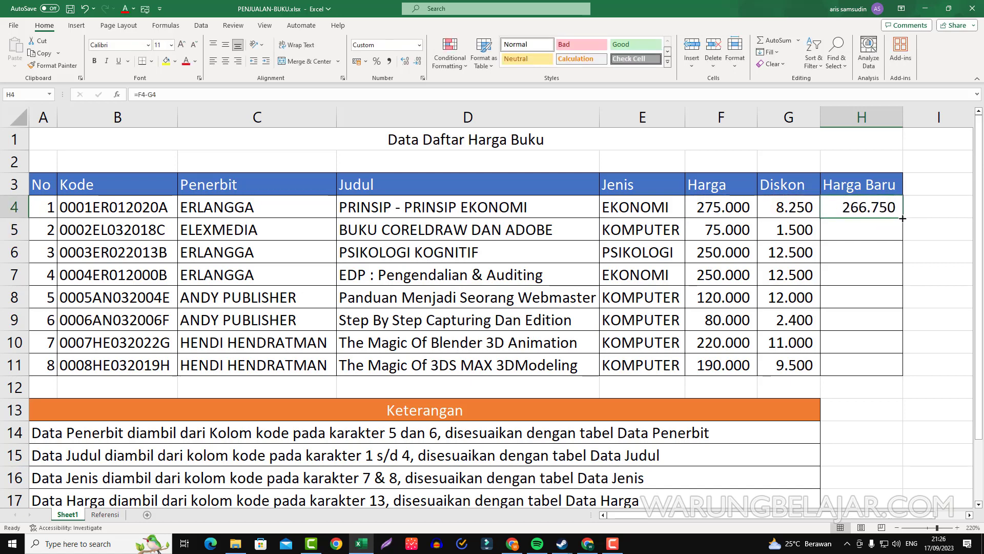
{"action": "left_click_drag", "start_coordinate": [902, 218], "coordinate": [823, 368]}
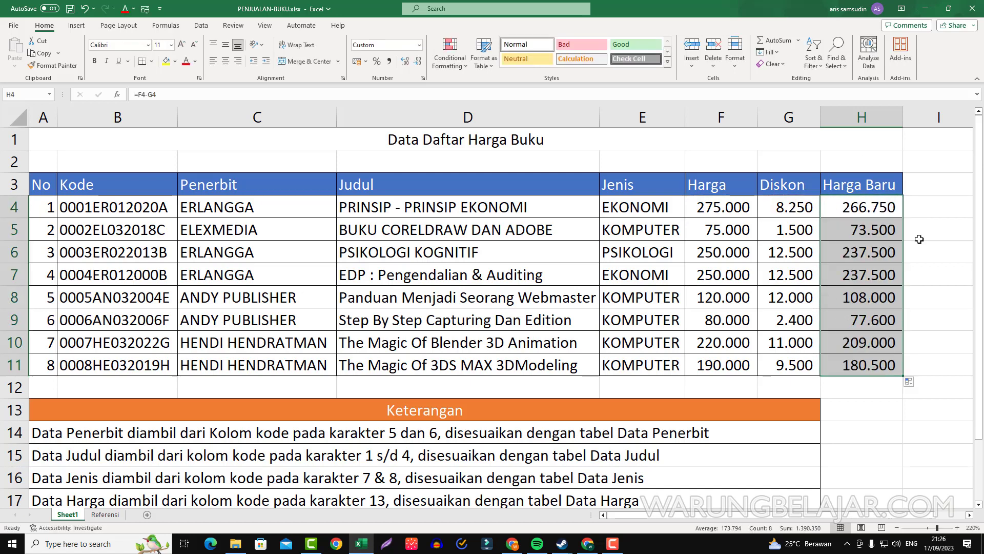